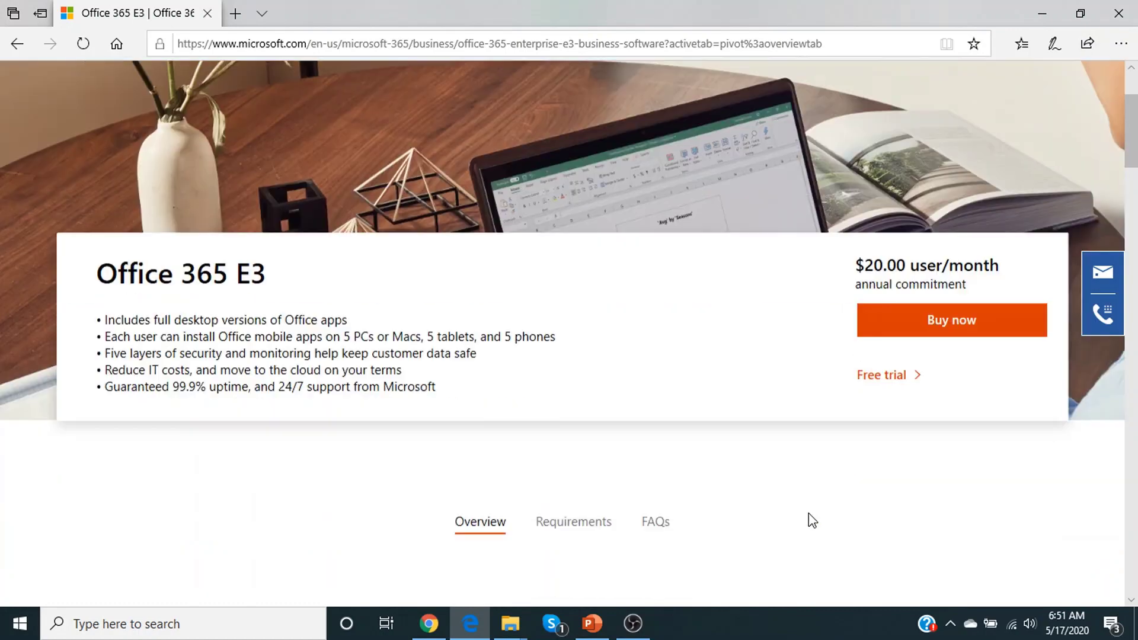
Step: Follow the 'Free trial' link under Buy now on the Office 365 E3 page
{"action": "left_click", "coordinate": [893, 363]}
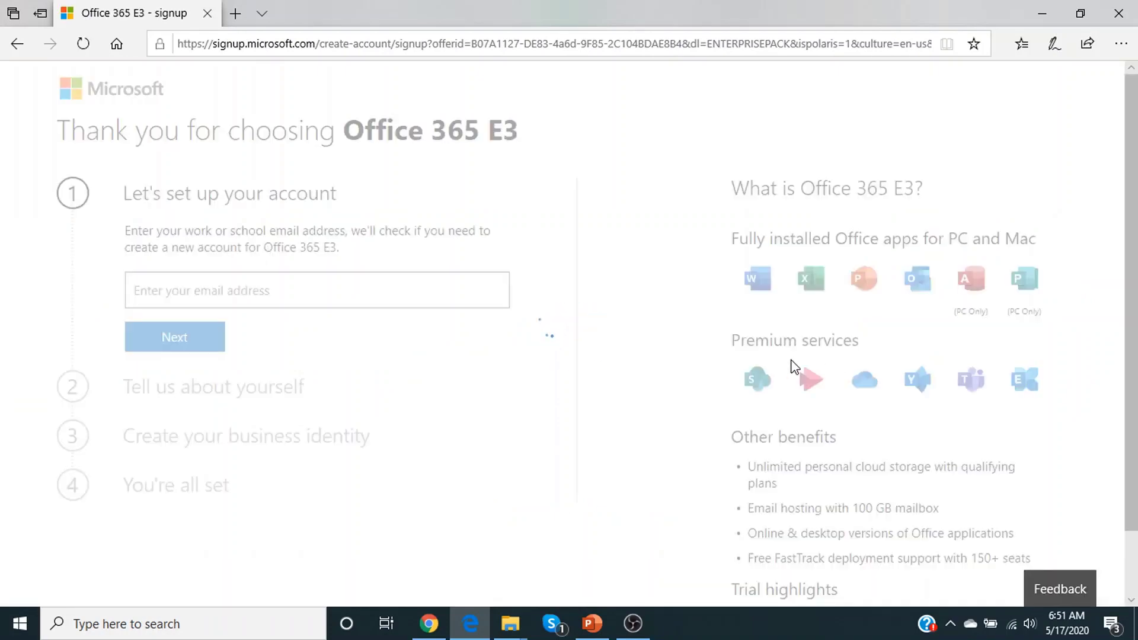
Step: Enter the work email address and submit it for checking
{"action": "left_click", "coordinate": [263, 288]}
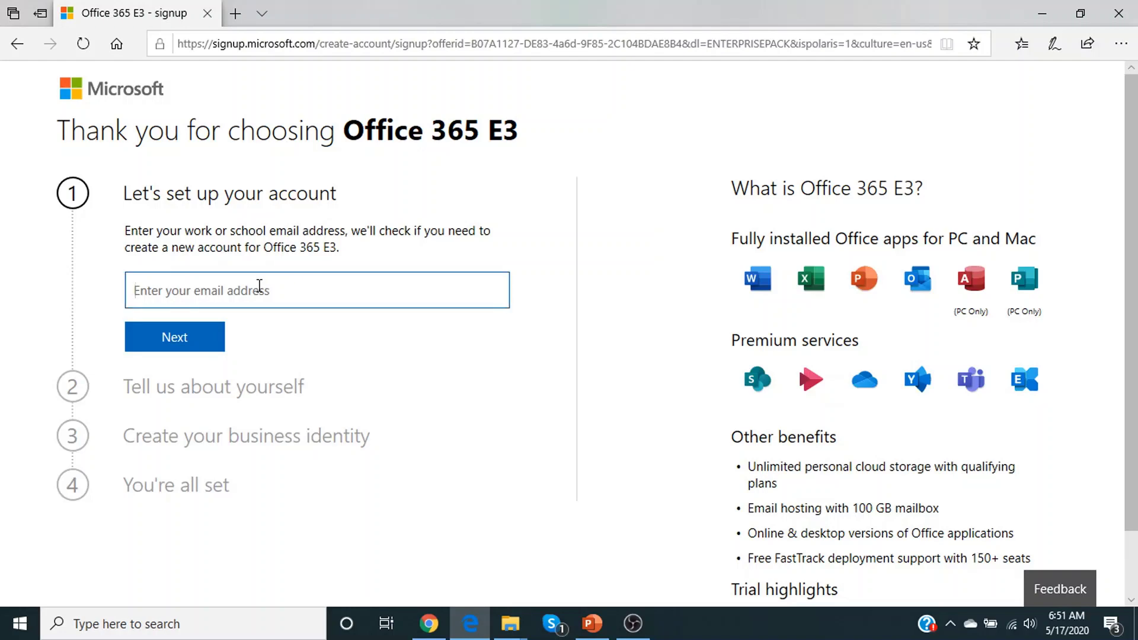
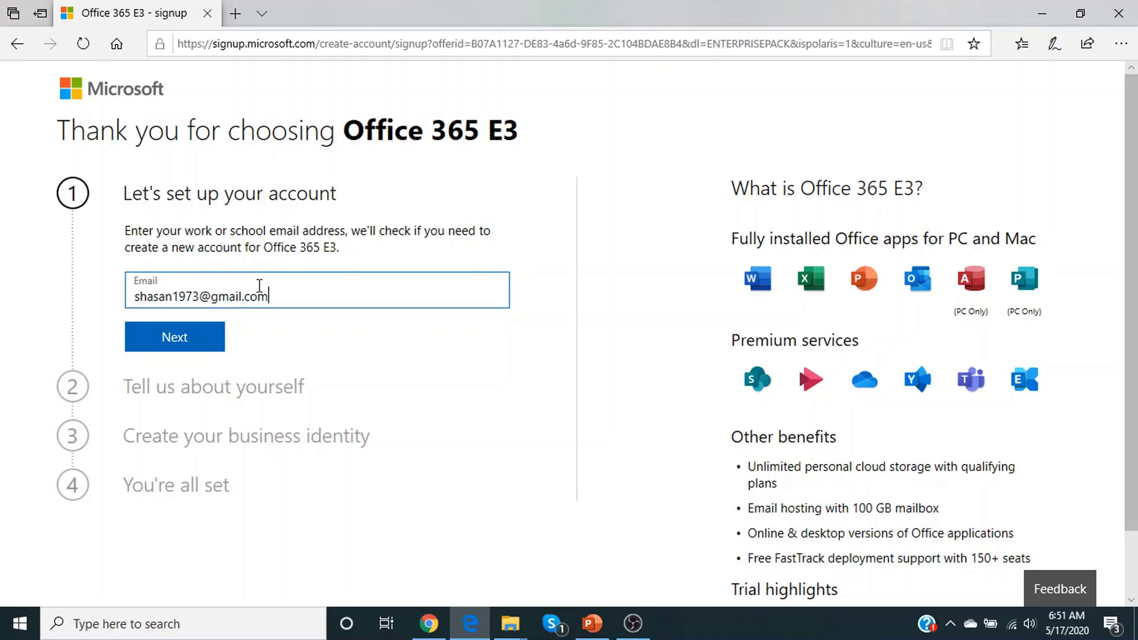
{"action": "left_click", "coordinate": [168, 337]}
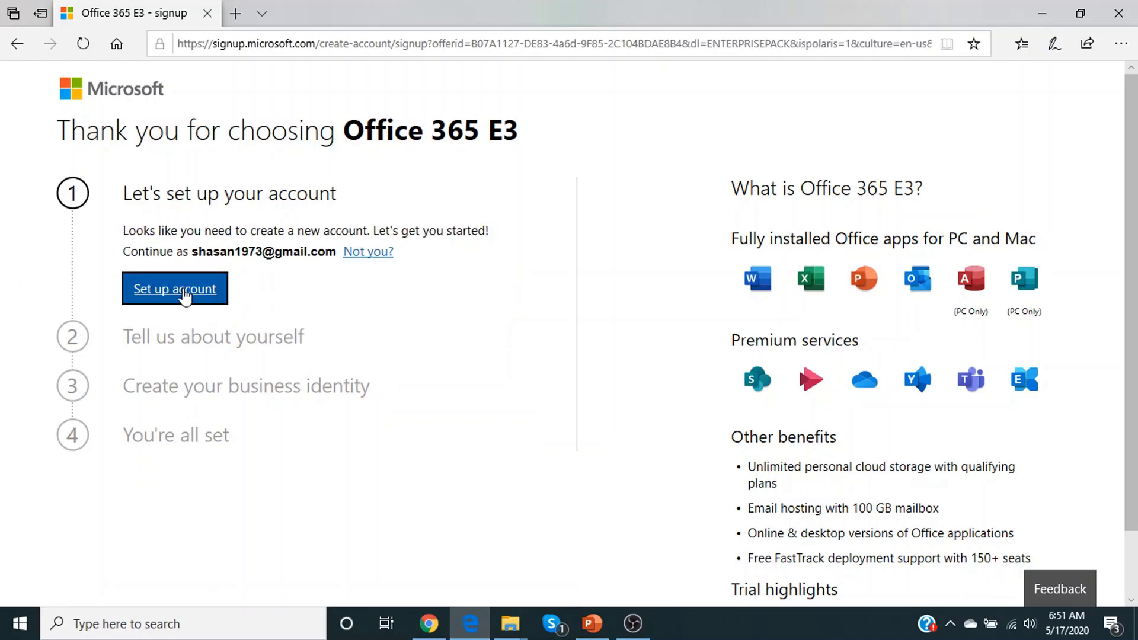
Step: Start a new account and enter the contact's first name, last name and business phone number
{"action": "left_click", "coordinate": [186, 295]}
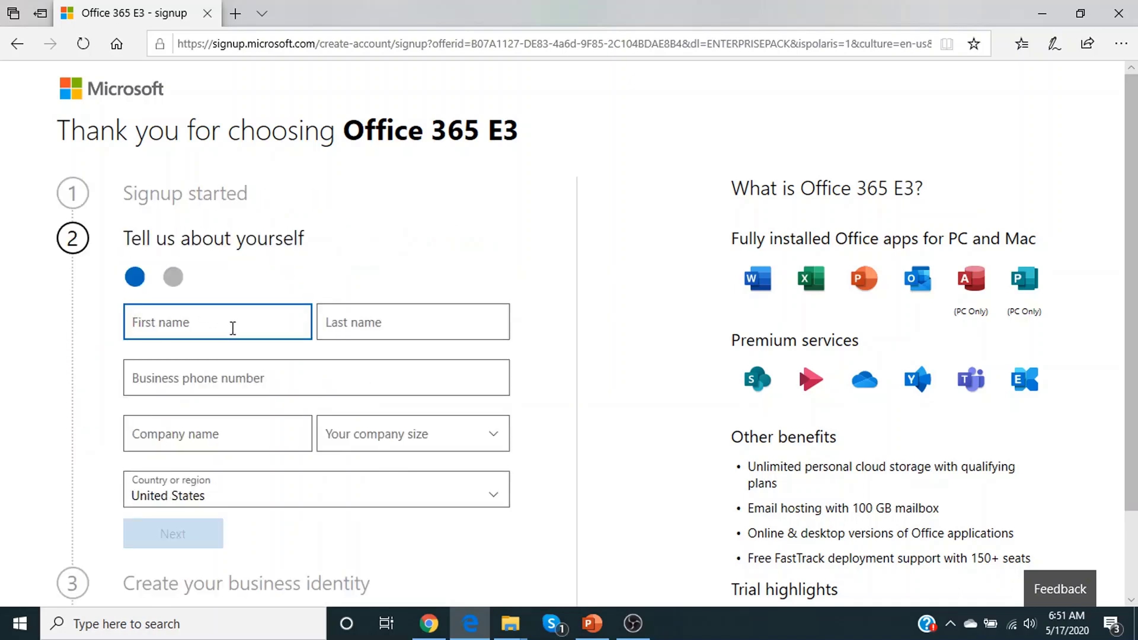
{"action": "key", "text": "Tab"}
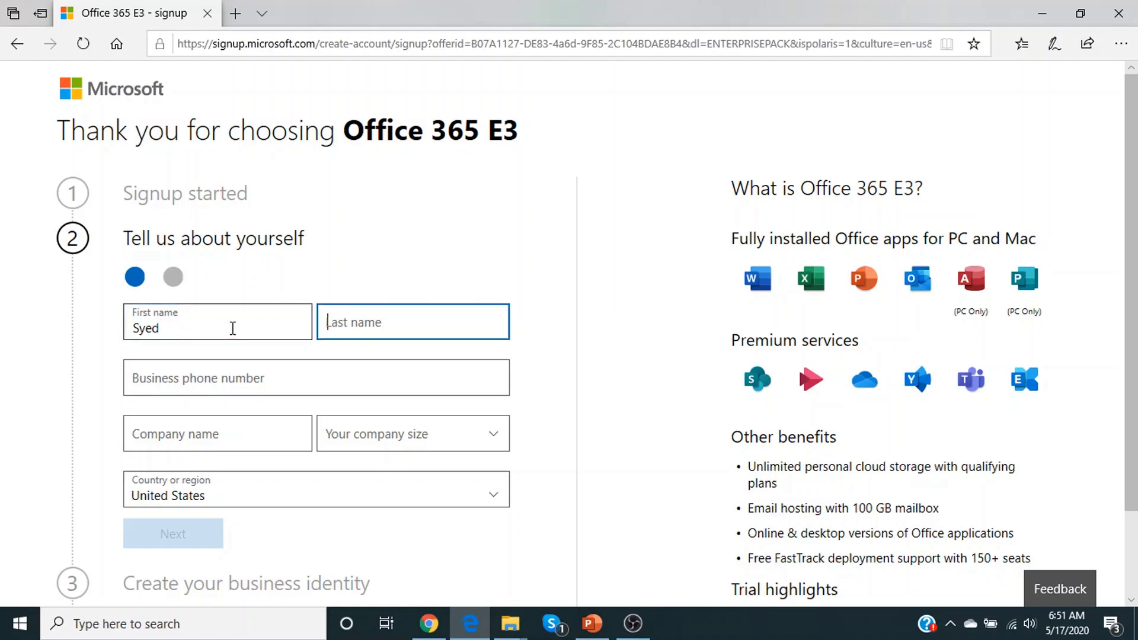
{"action": "key", "text": "Tab"}
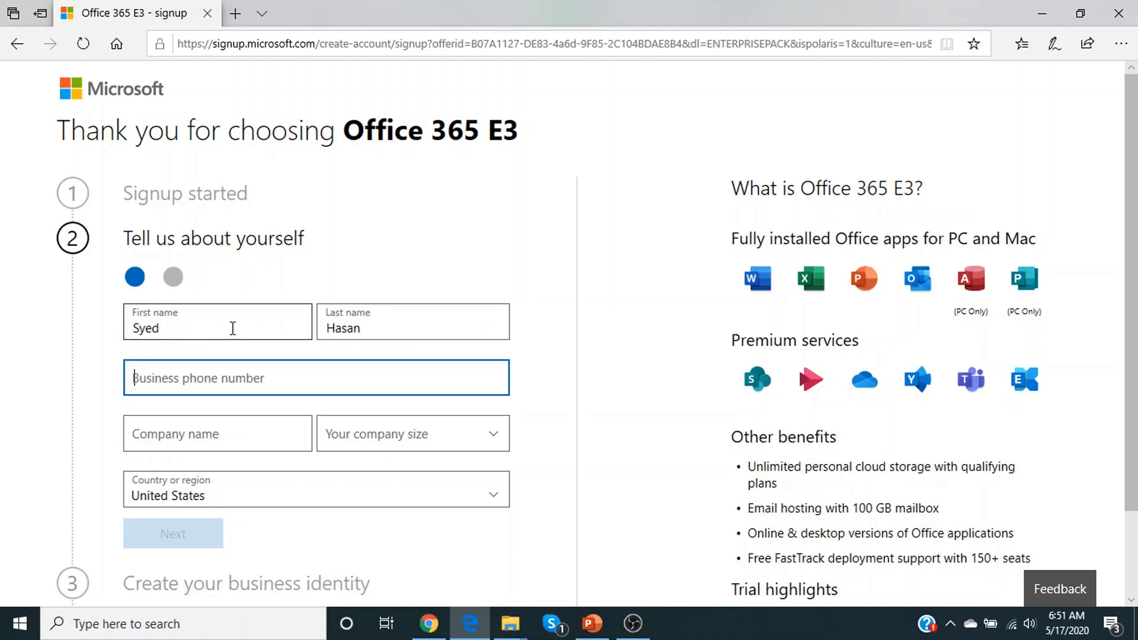
{"action": "type", "text": "703"}
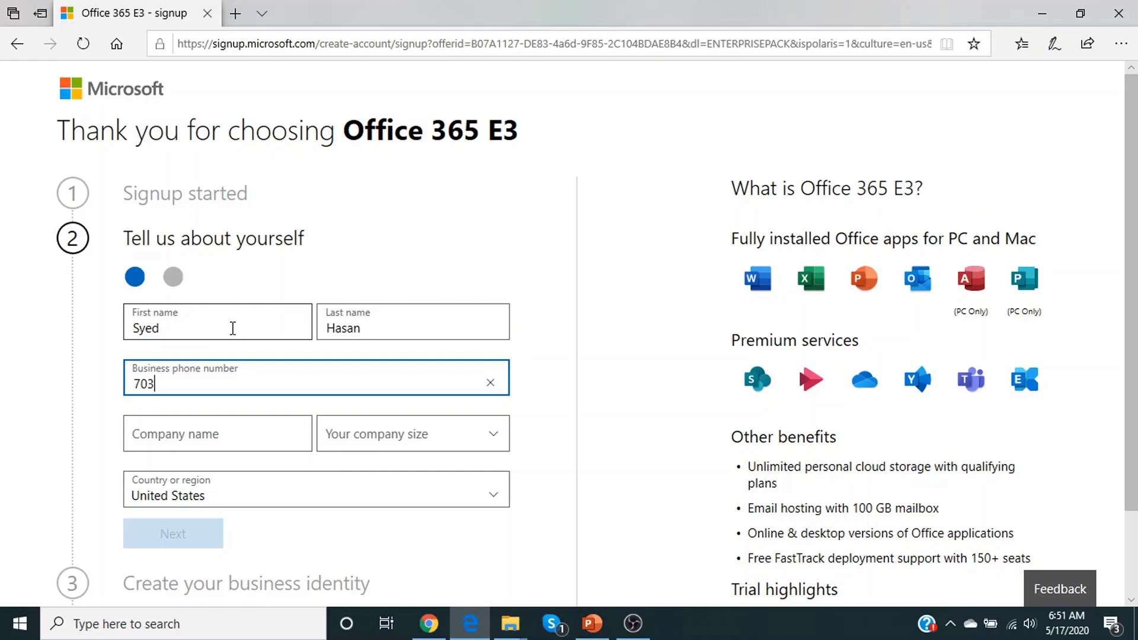
{"action": "type", "text": "96597"}
{"action": "key", "text": "BackSpace"}
{"action": "key", "text": "BackSpace"}
{"action": "key", "text": "BackSpace"}
{"action": "key", "text": "BackSpace"}
{"action": "key", "text": "BackSpace"}
{"action": "key", "text": "BackSpace"}
{"action": "key", "text": "BackSpace"}
{"action": "key", "text": "BackSpace"}
{"action": "key", "text": "Tab"}
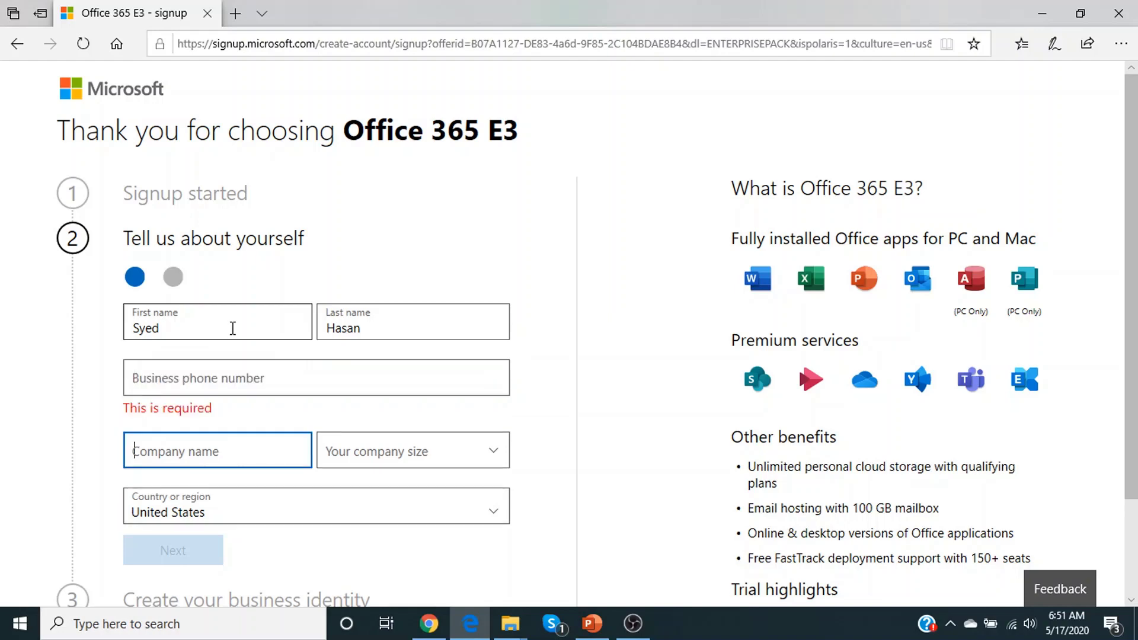
{"action": "key", "text": "shift+Tab"}
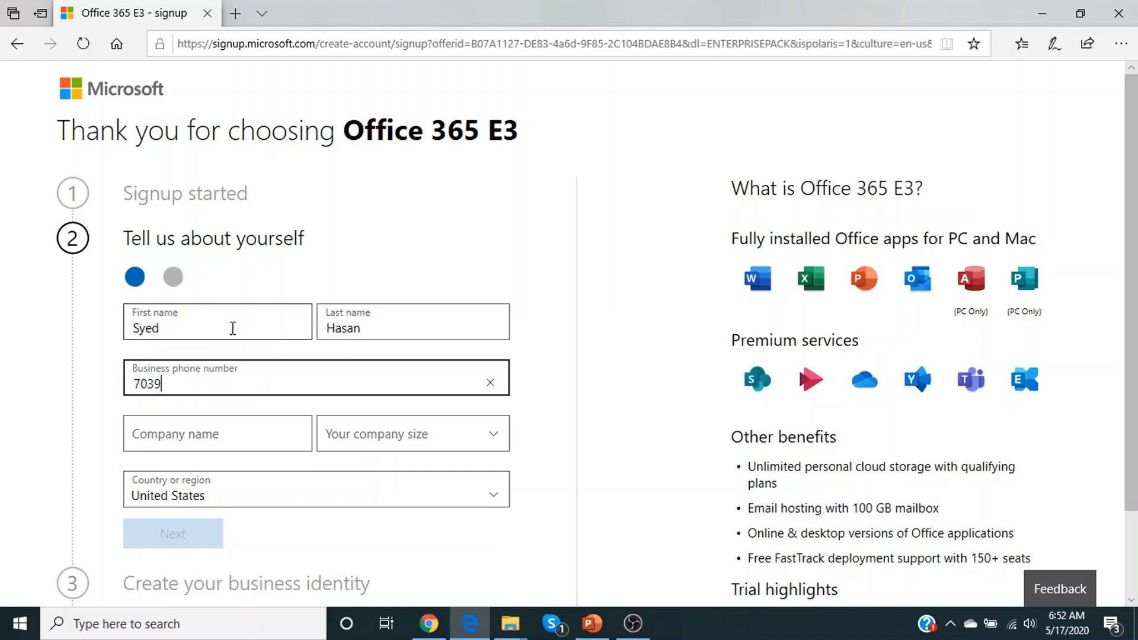
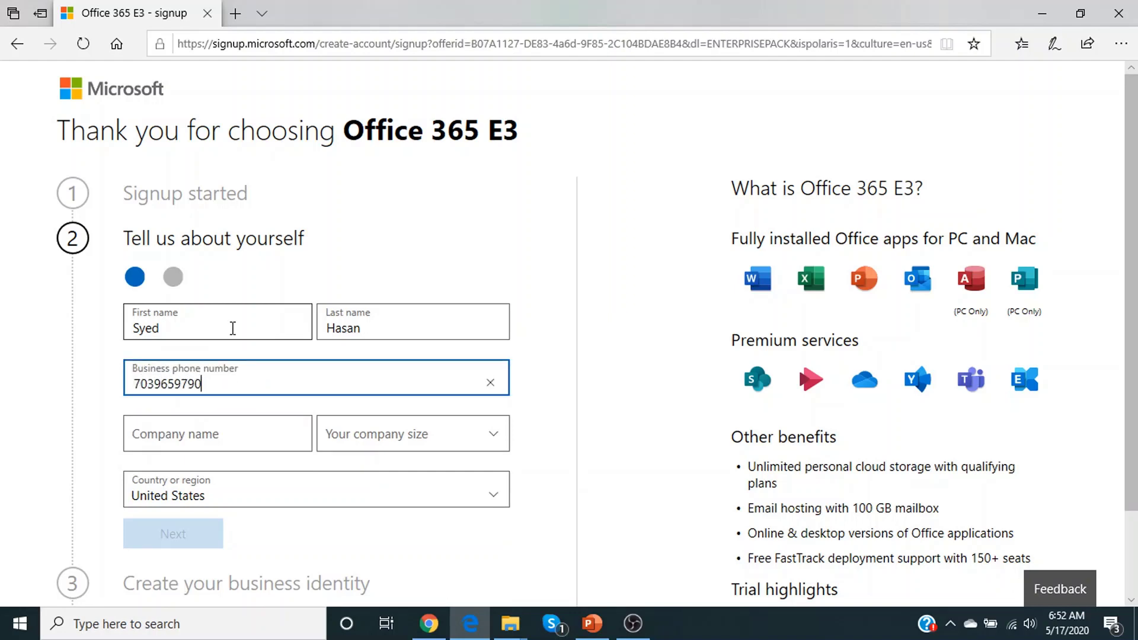
Step: Enter the company name and set the company size to 2-4 people
{"action": "key", "text": "Tab"}
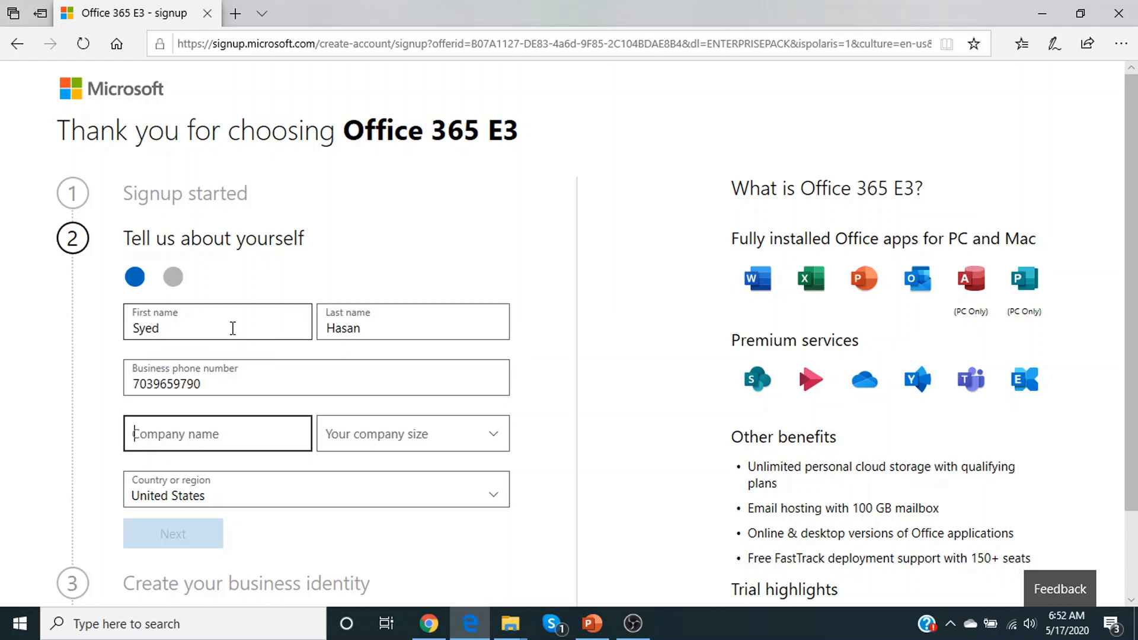
{"action": "type", "text": "Syed "}
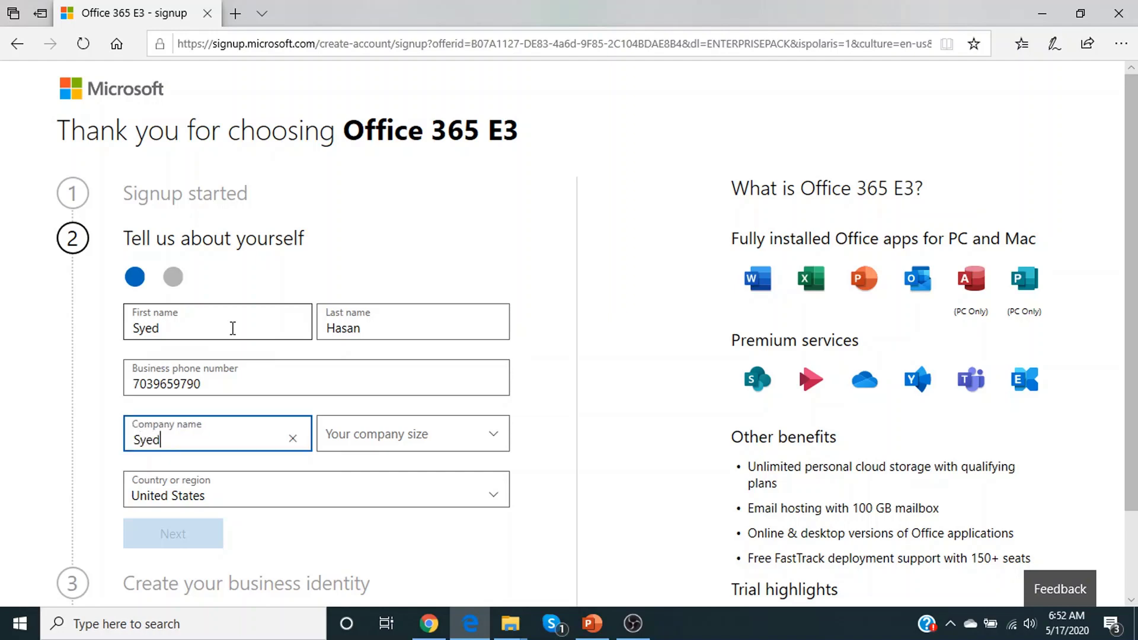
{"action": "type", "text": "Corporation"}
{"action": "key", "text": "Tab"}
{"action": "key", "text": "Down"}
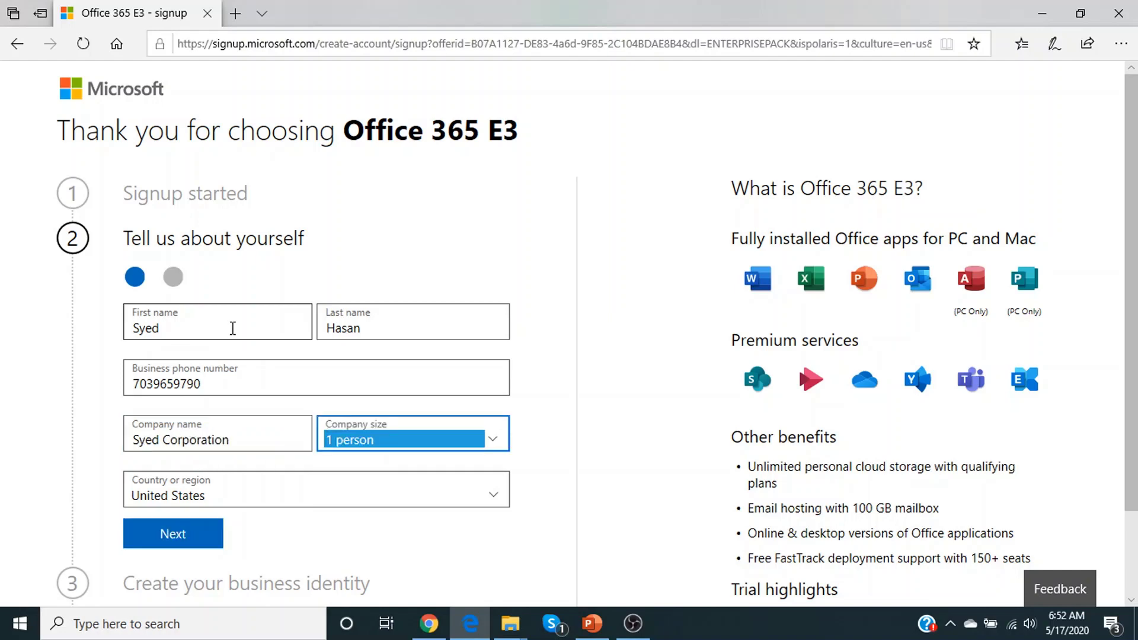
{"action": "key", "text": "Down"}
Step: Submit the details, have a verification code texted to the phone, and verify it
{"action": "left_click", "coordinate": [196, 544]}
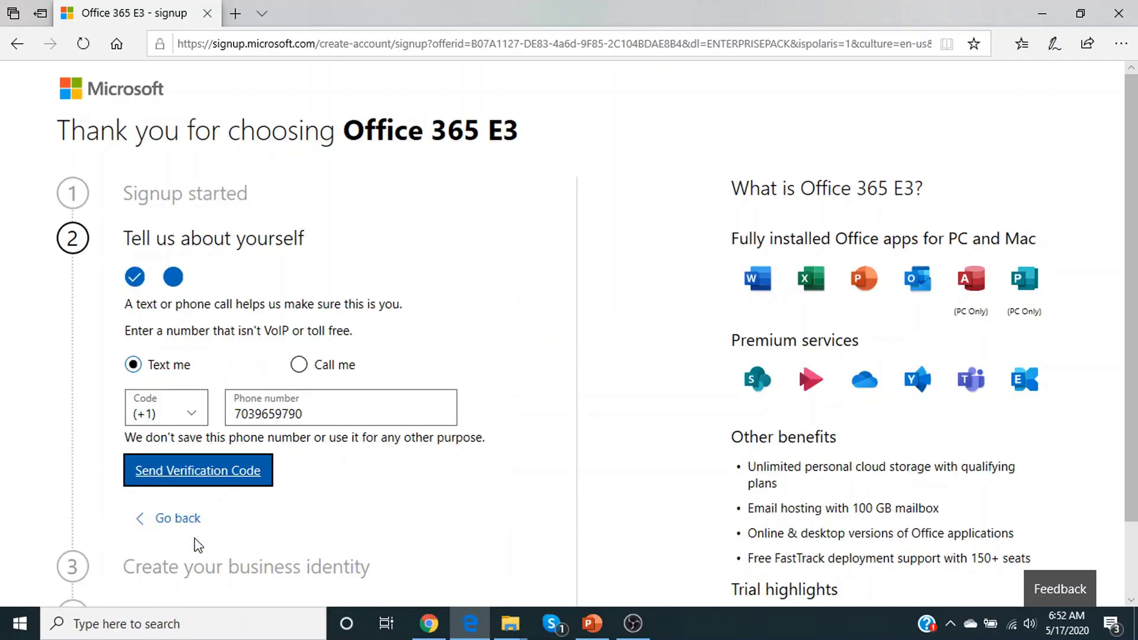
{"action": "left_click", "coordinate": [223, 477]}
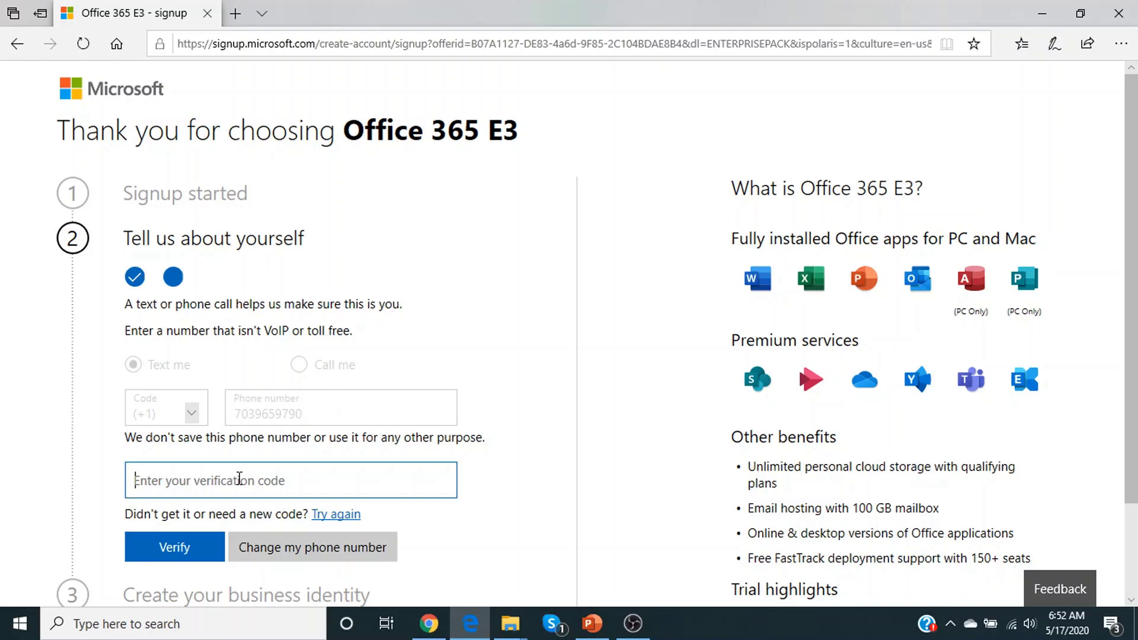
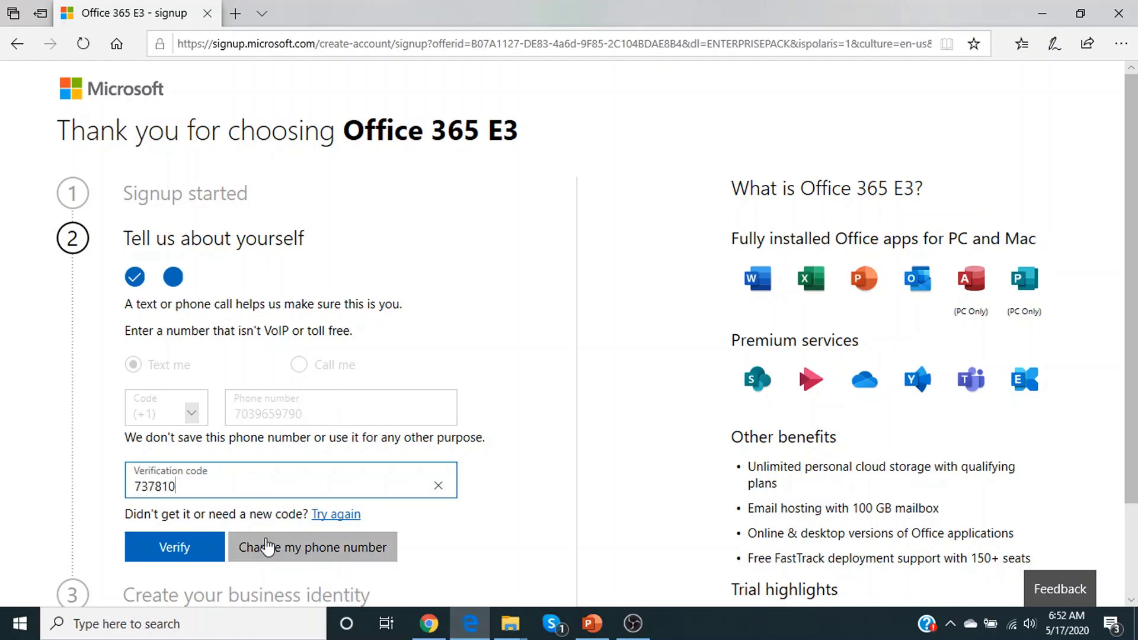
{"action": "left_click", "coordinate": [198, 550]}
{"action": "left_click", "coordinate": [254, 546]}
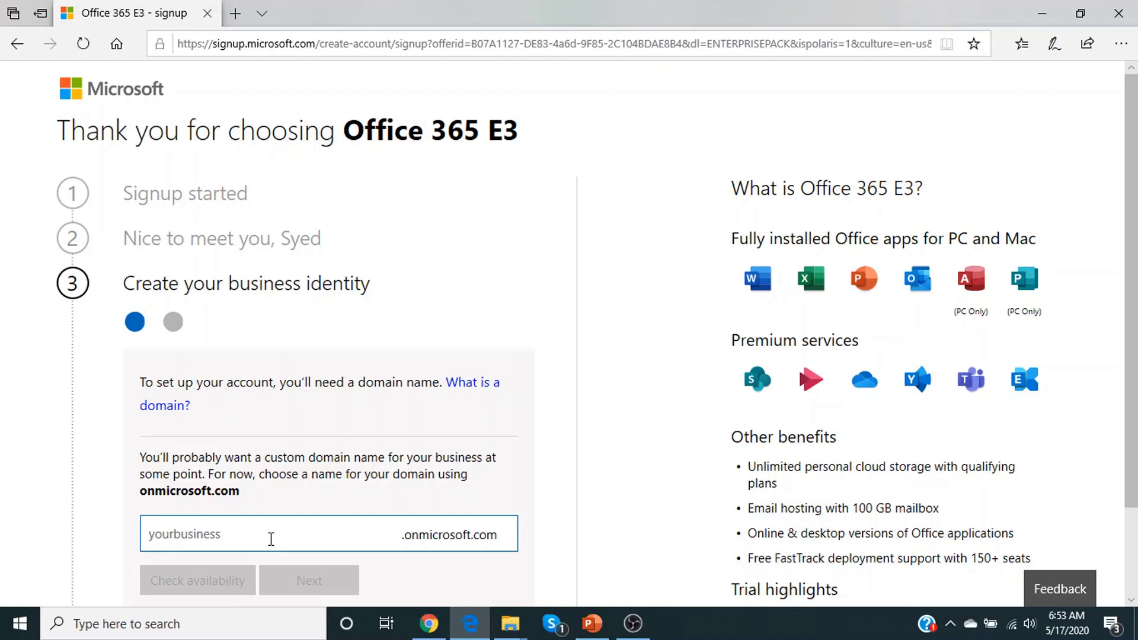
Step: Check 'syedcorporation', revise it to the available 'syedcorporation1' domain, and continue
{"action": "type", "text": "syed"}
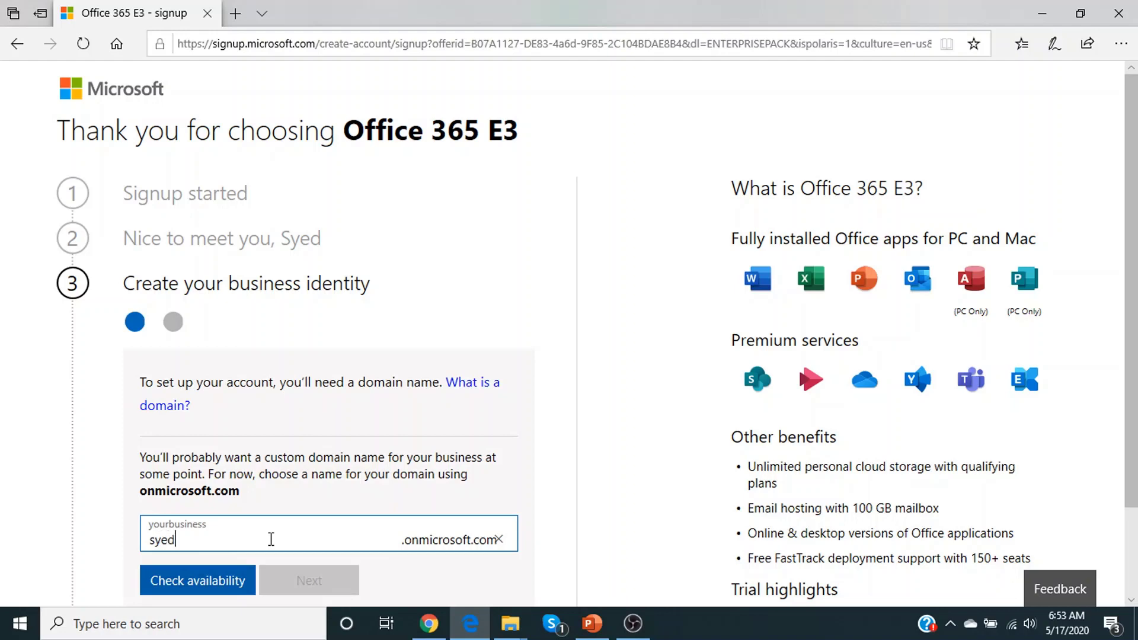
{"action": "type", "text": "corporation"}
{"action": "scroll", "coordinate": [273, 534], "scroll_direction": "down", "scroll_amount": 2}
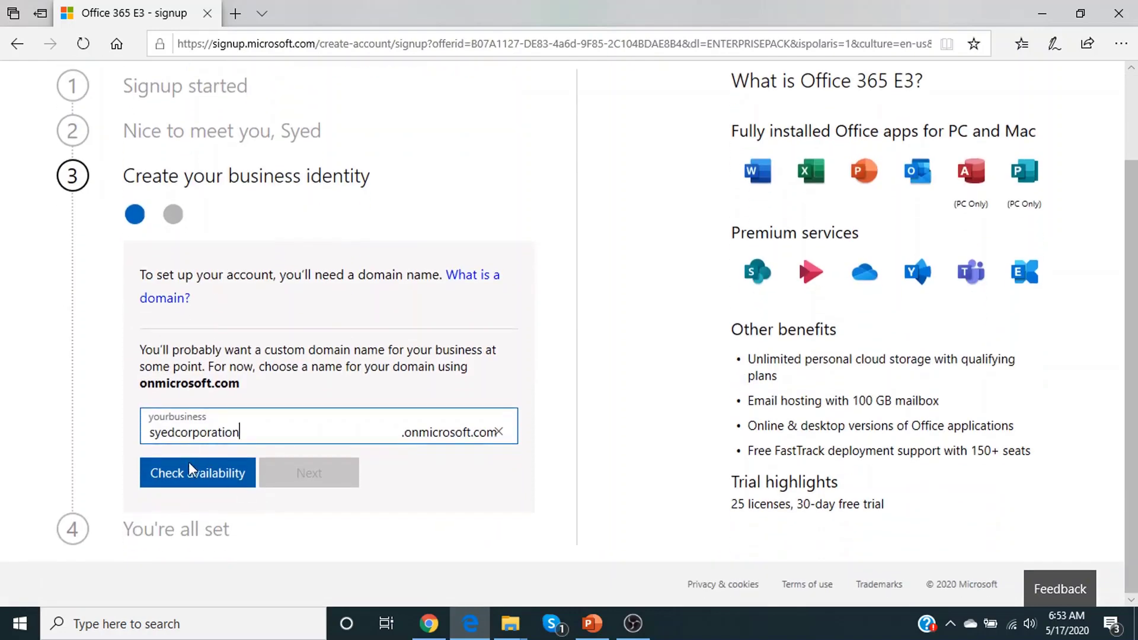
{"action": "left_click", "coordinate": [191, 475]}
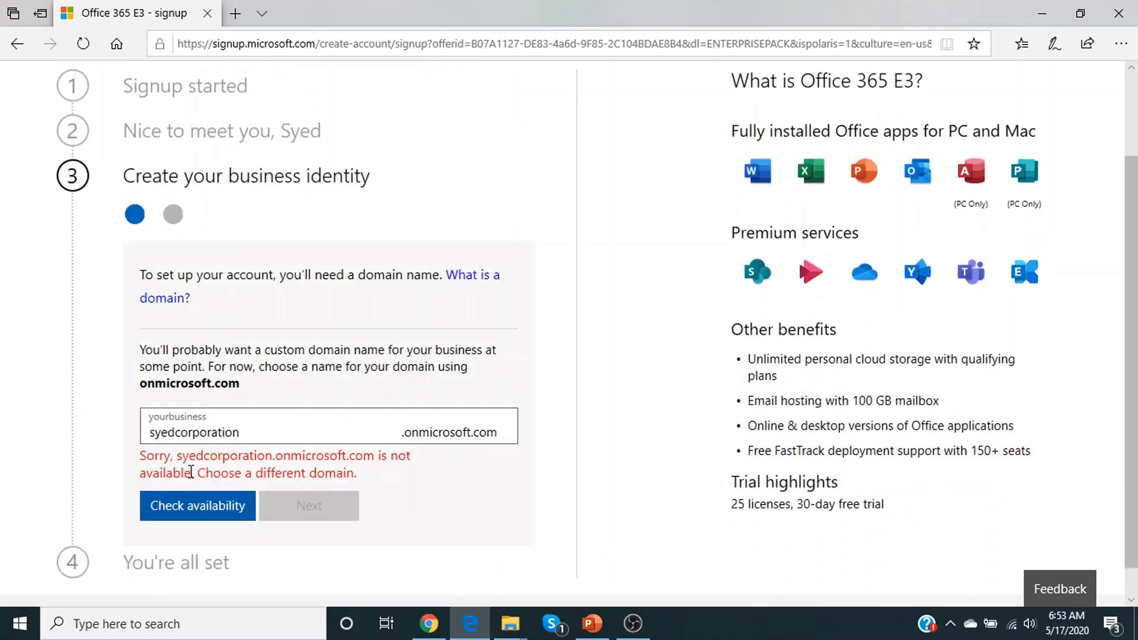
{"action": "left_click", "coordinate": [254, 434]}
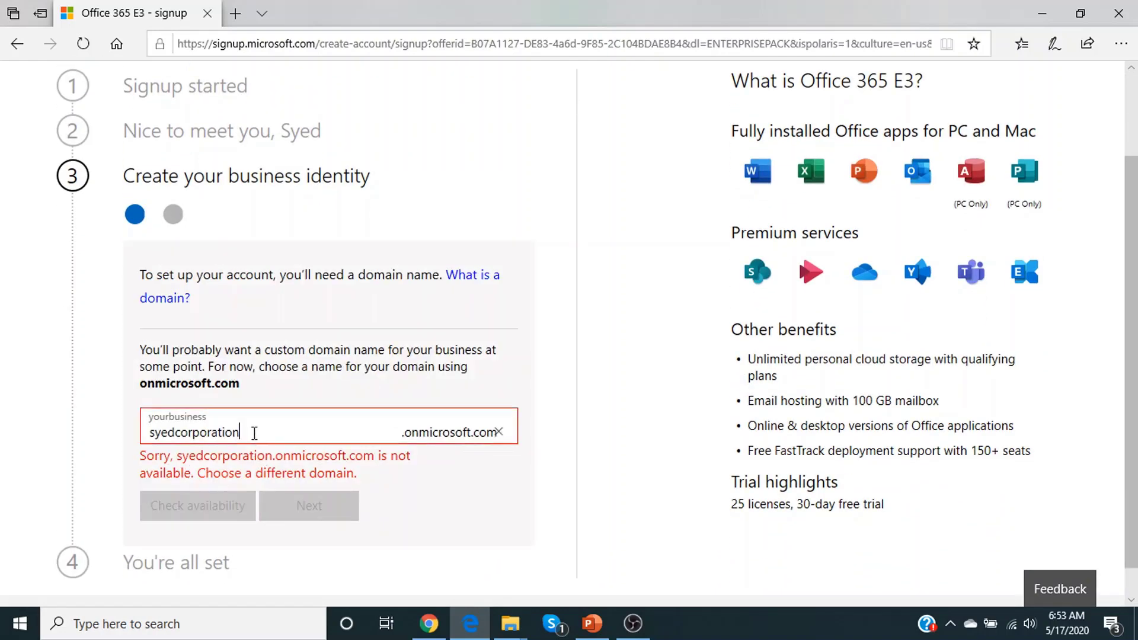
{"action": "type", "text": "1"}
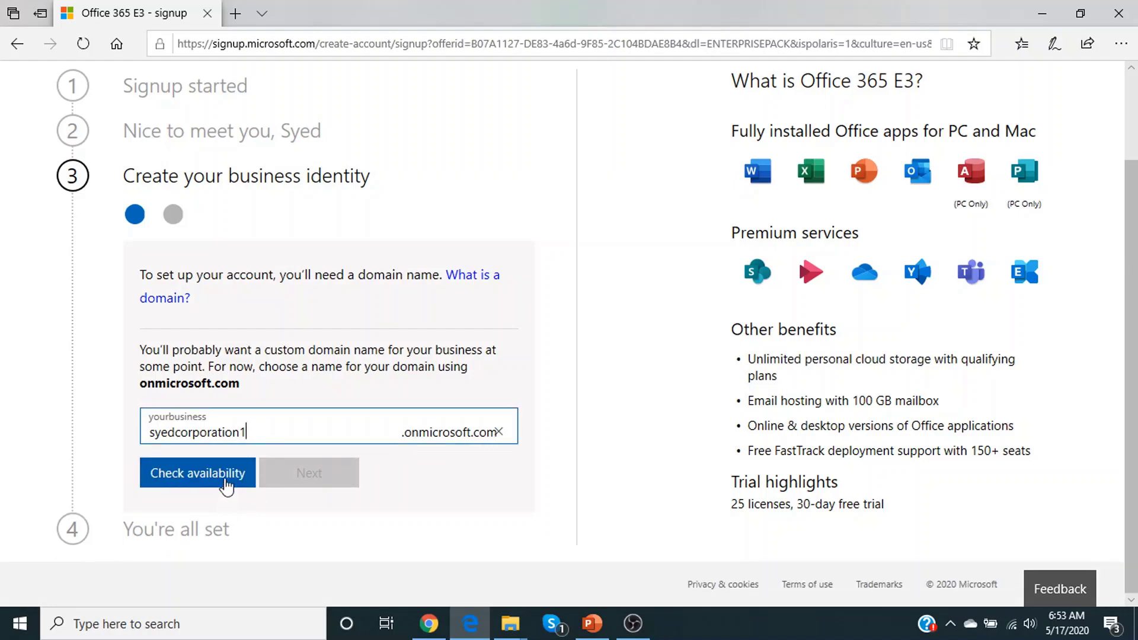
{"action": "left_click", "coordinate": [223, 480]}
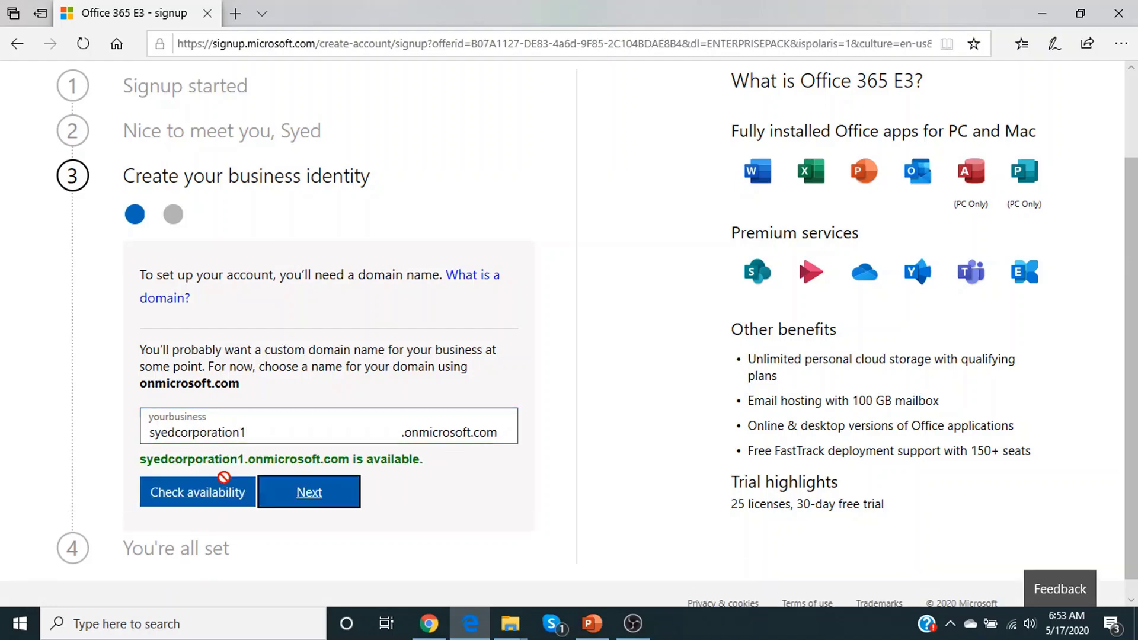
{"action": "left_click", "coordinate": [310, 493]}
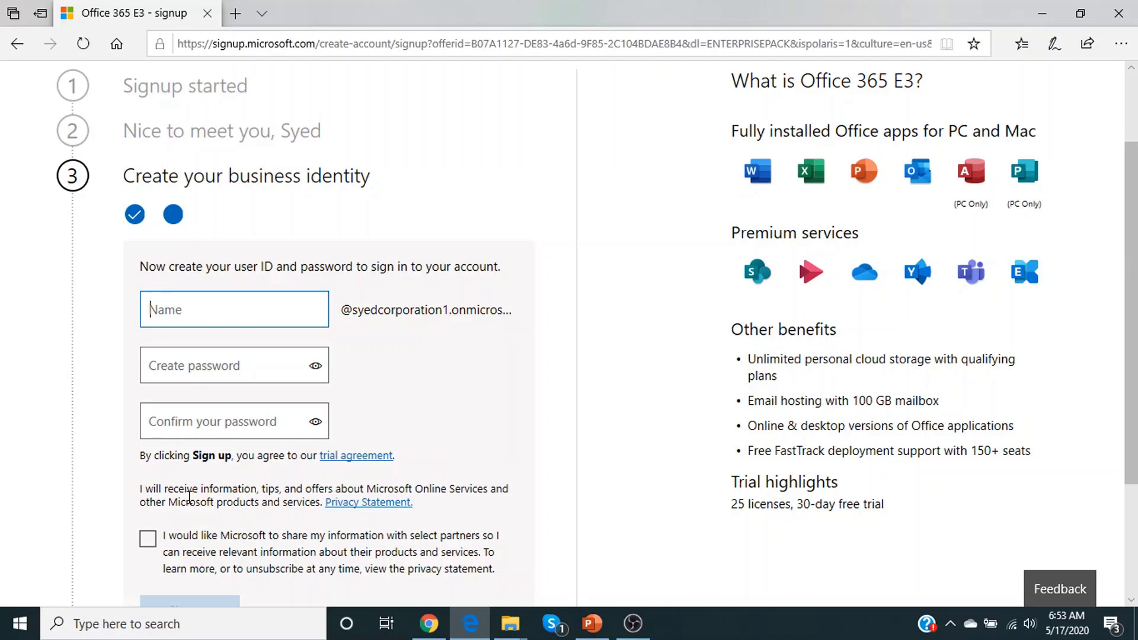
Step: Create user ID 'contact' with a confirmed password, opt into partner sharing, and sign up
{"action": "type", "text": "contact"}
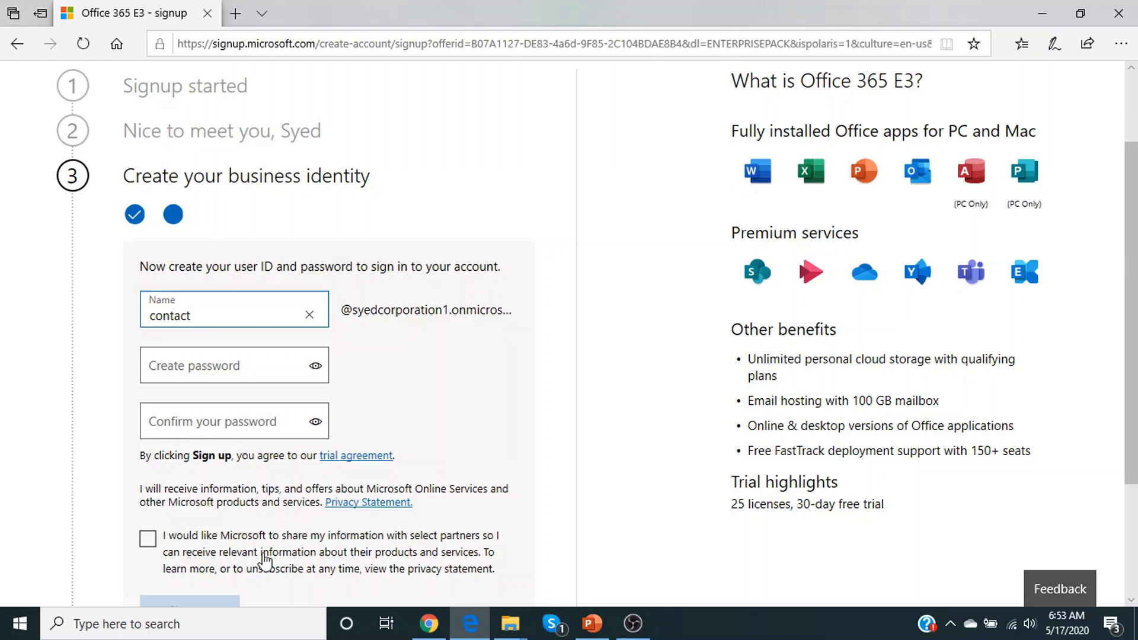
{"action": "left_click", "coordinate": [242, 376]}
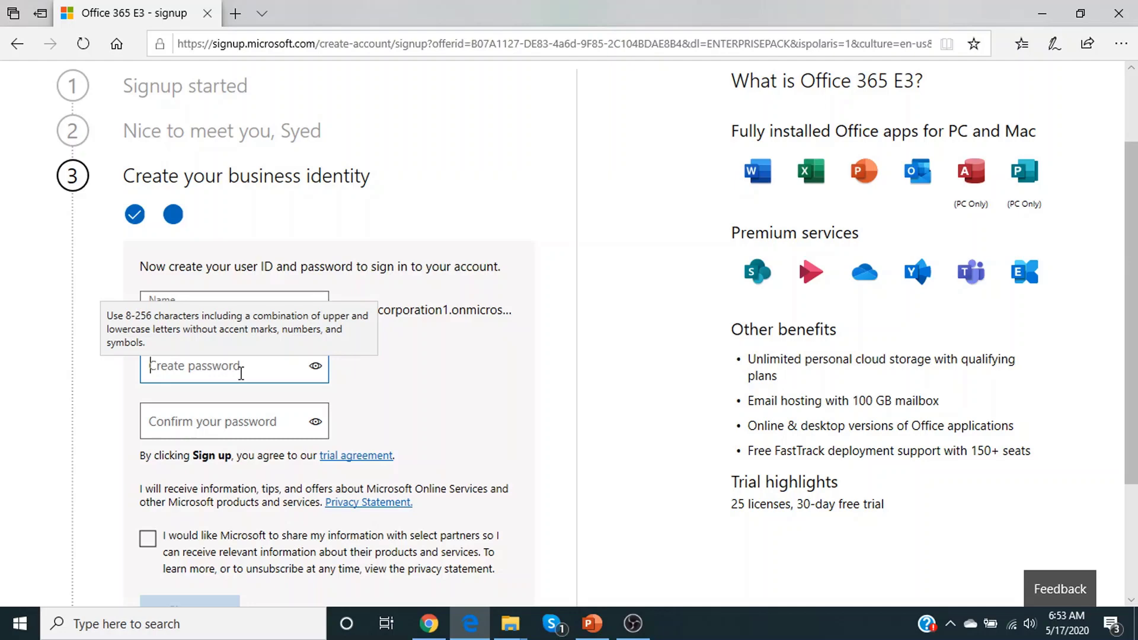
{"action": "type", "text": "•••••••"}
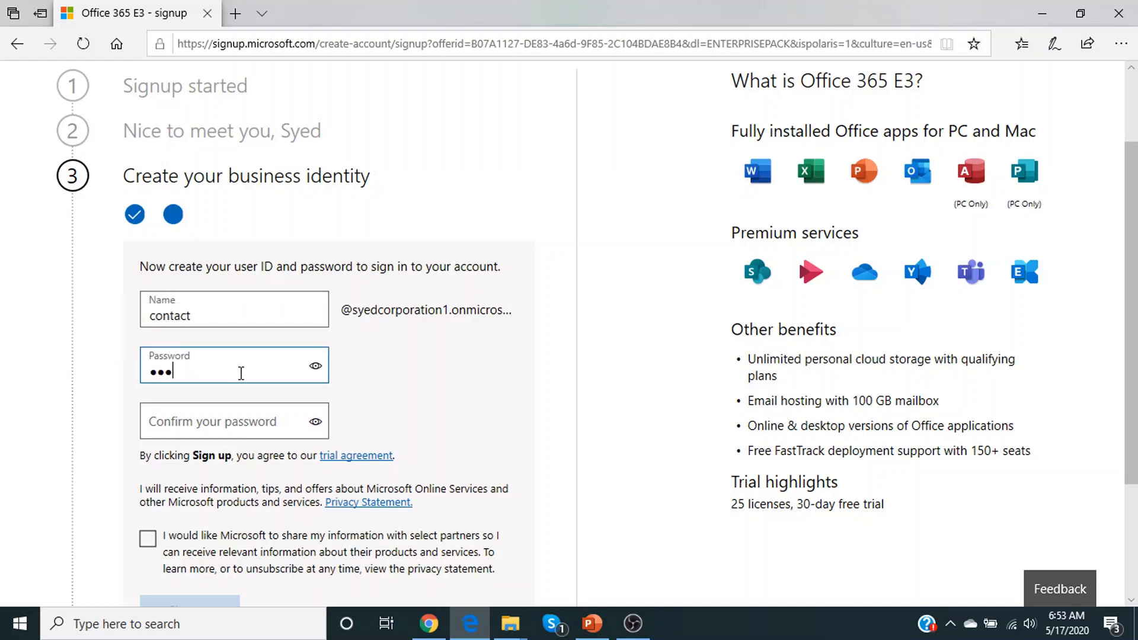
{"action": "type", "text": "••"}
{"action": "left_click", "coordinate": [241, 423]}
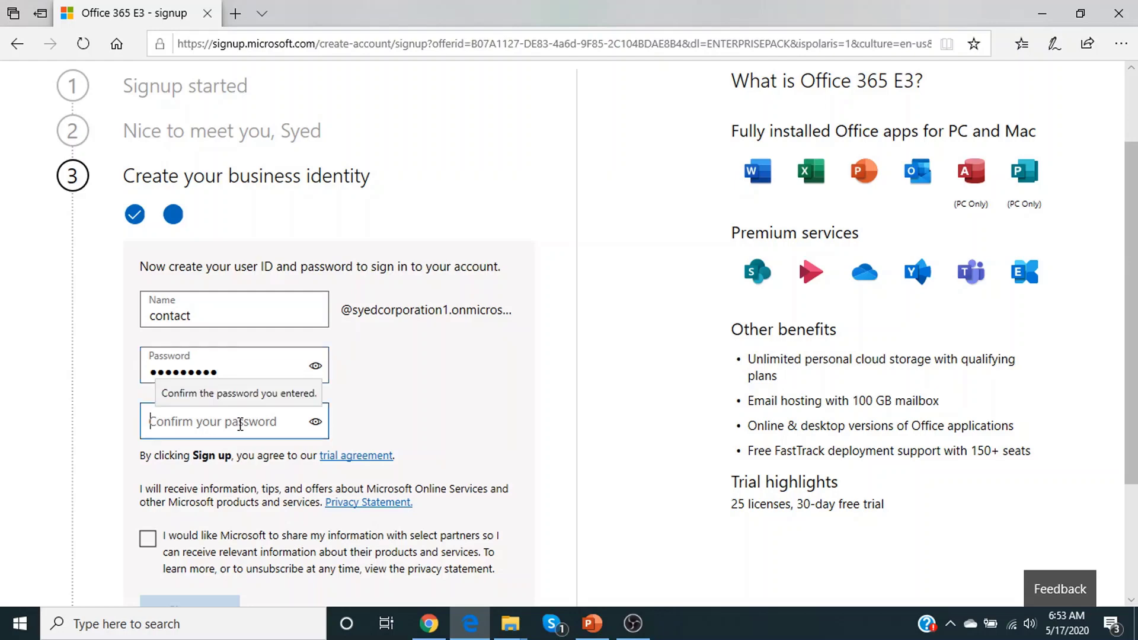
{"action": "type", "text": "••••••"}
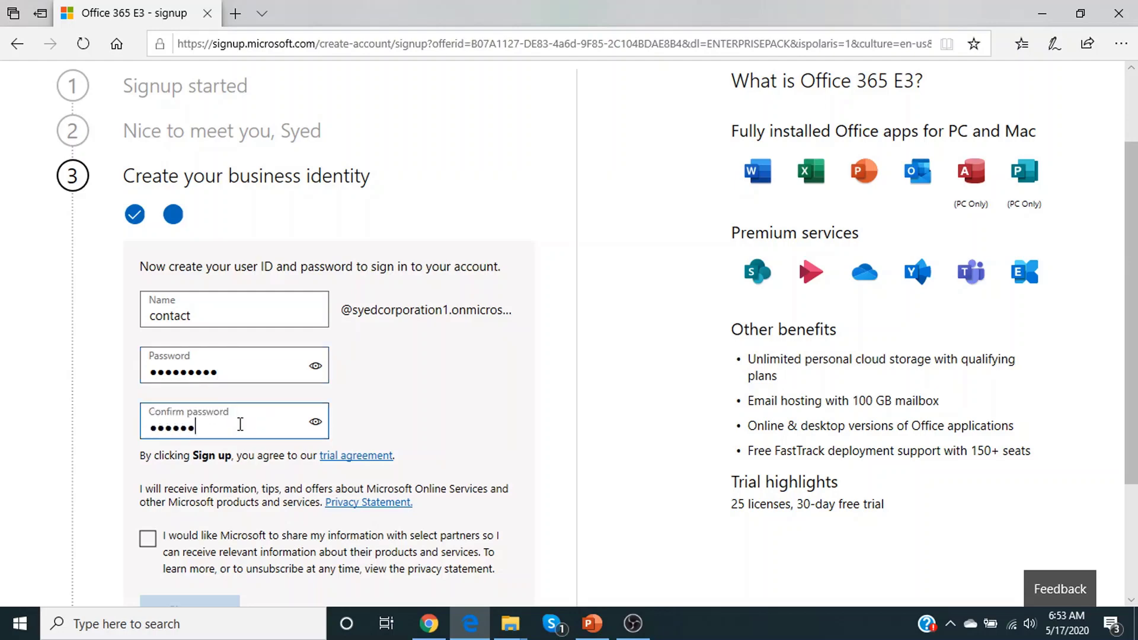
{"action": "type", "text": "•••"}
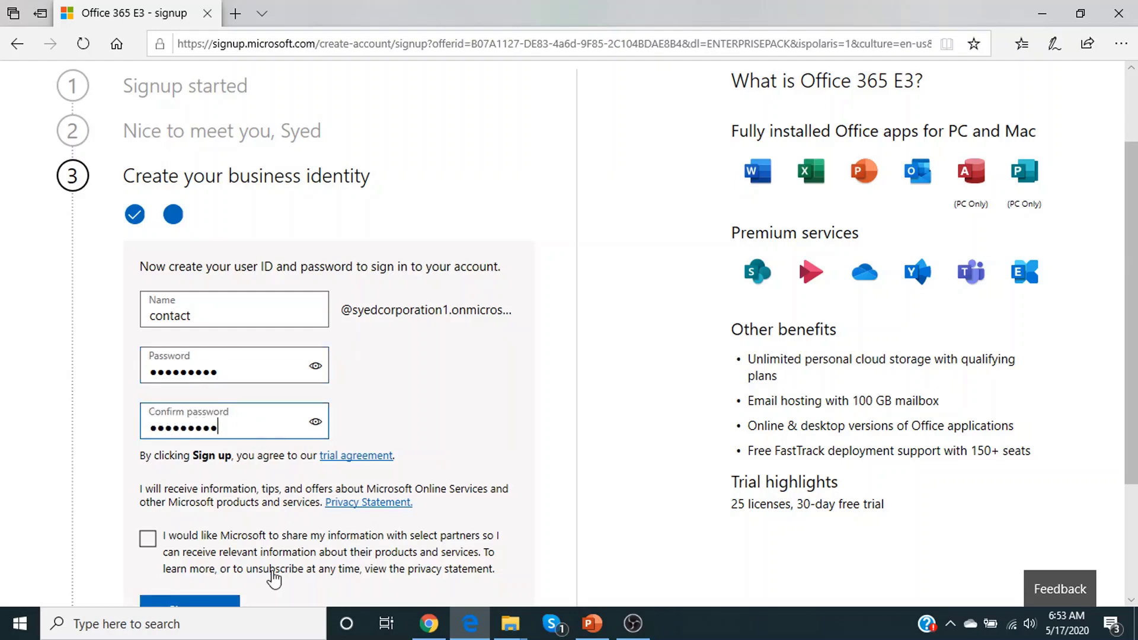
{"action": "scroll", "coordinate": [276, 566], "scroll_direction": "down", "scroll_amount": 3}
{"action": "left_click", "coordinate": [147, 377]}
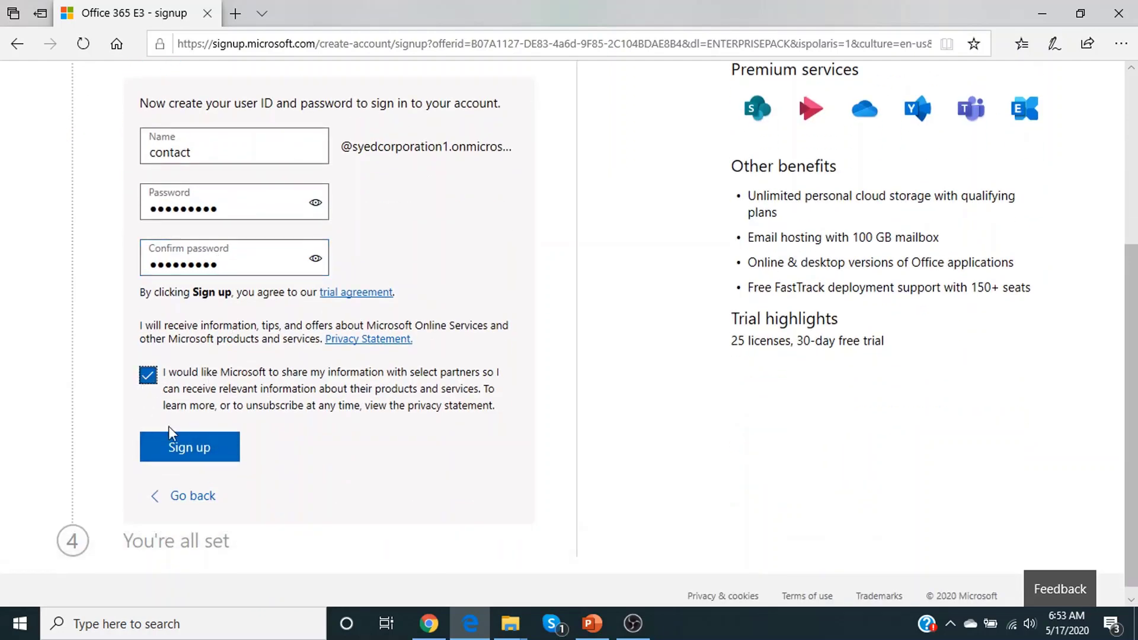
{"action": "left_click", "coordinate": [212, 454]}
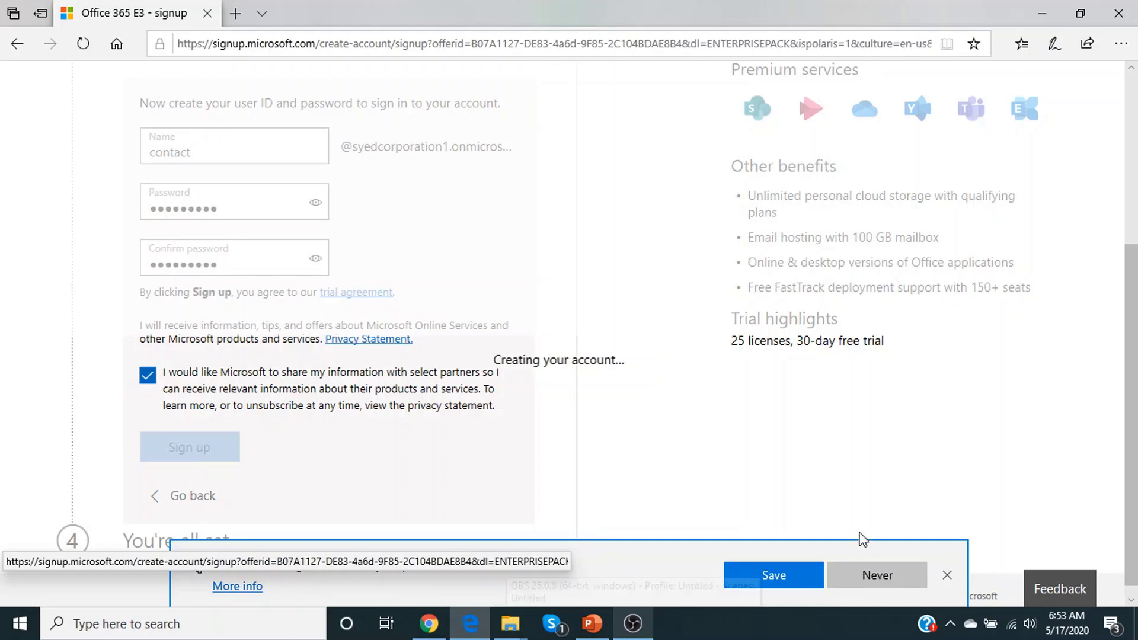
Step: Decline Edge's password saving, then go to Setup once the account is ready
{"action": "left_click", "coordinate": [877, 574]}
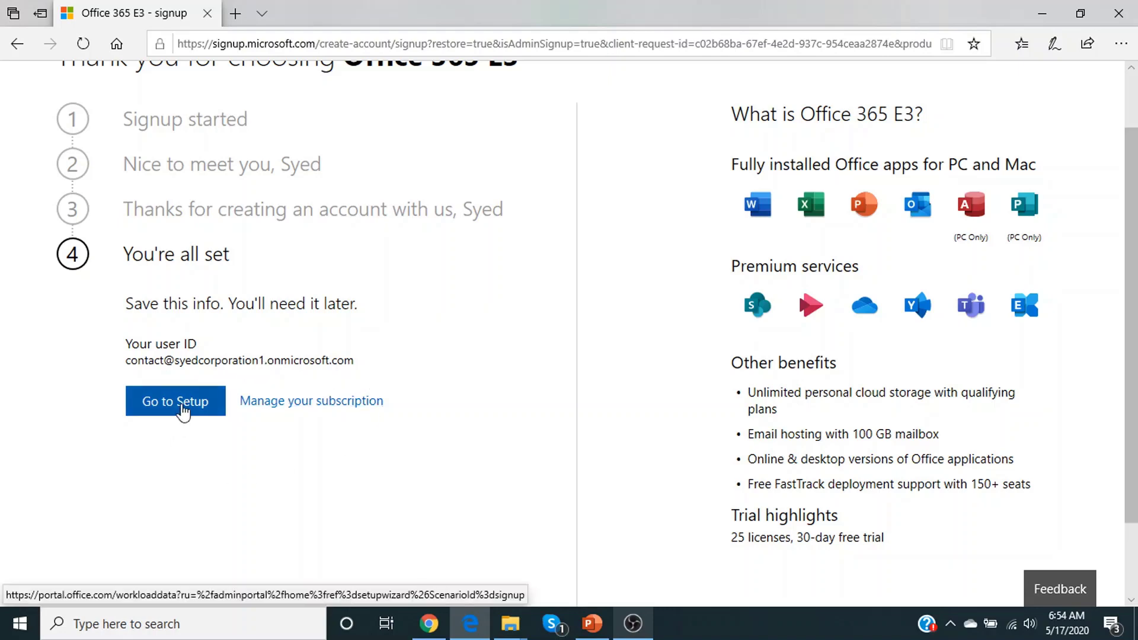
{"action": "left_click", "coordinate": [183, 410]}
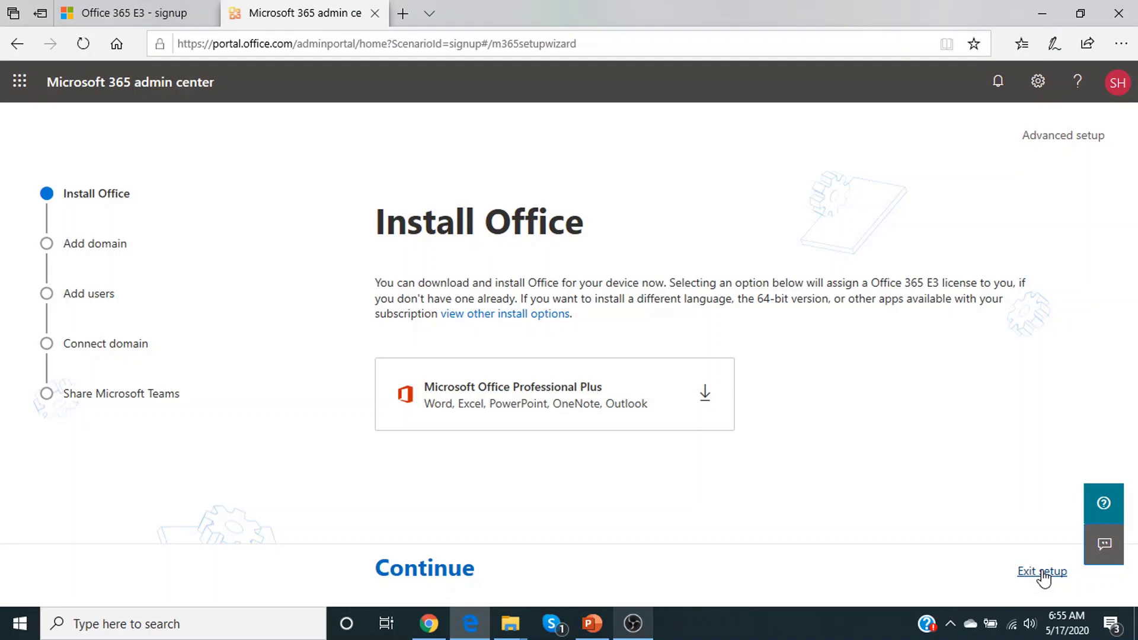
Step: Skip the Office install, keep the default onmicrosoft.com domain, and postpone adding users
{"action": "left_click", "coordinate": [461, 575]}
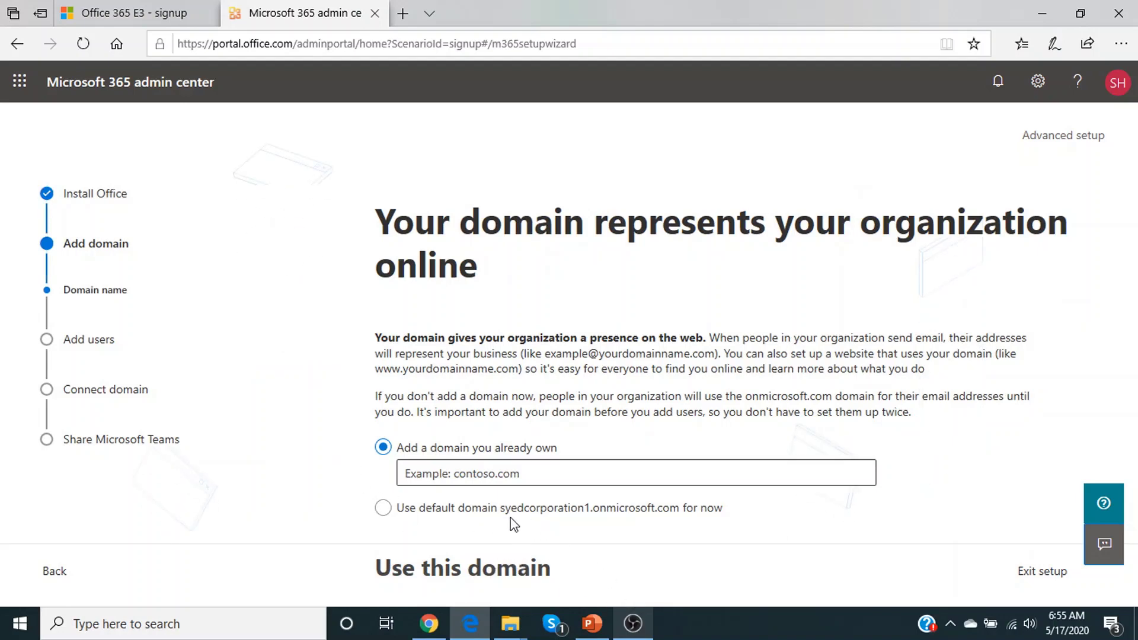
{"action": "left_click", "coordinate": [457, 510]}
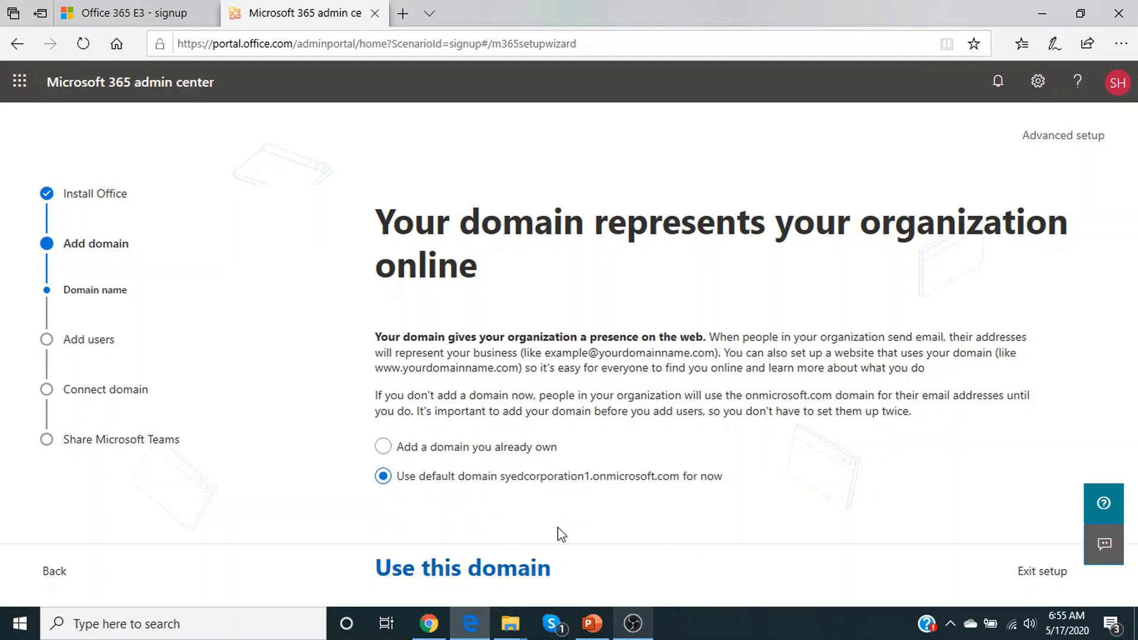
{"action": "left_click", "coordinate": [505, 570]}
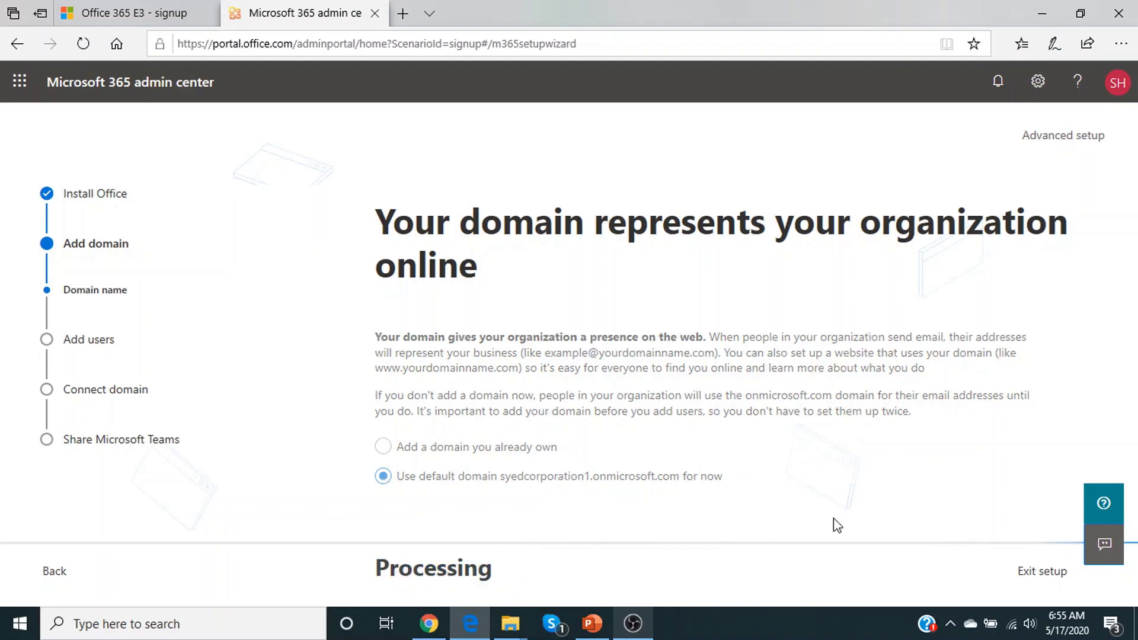
{"action": "scroll", "coordinate": [582, 525], "scroll_direction": "down", "scroll_amount": 2}
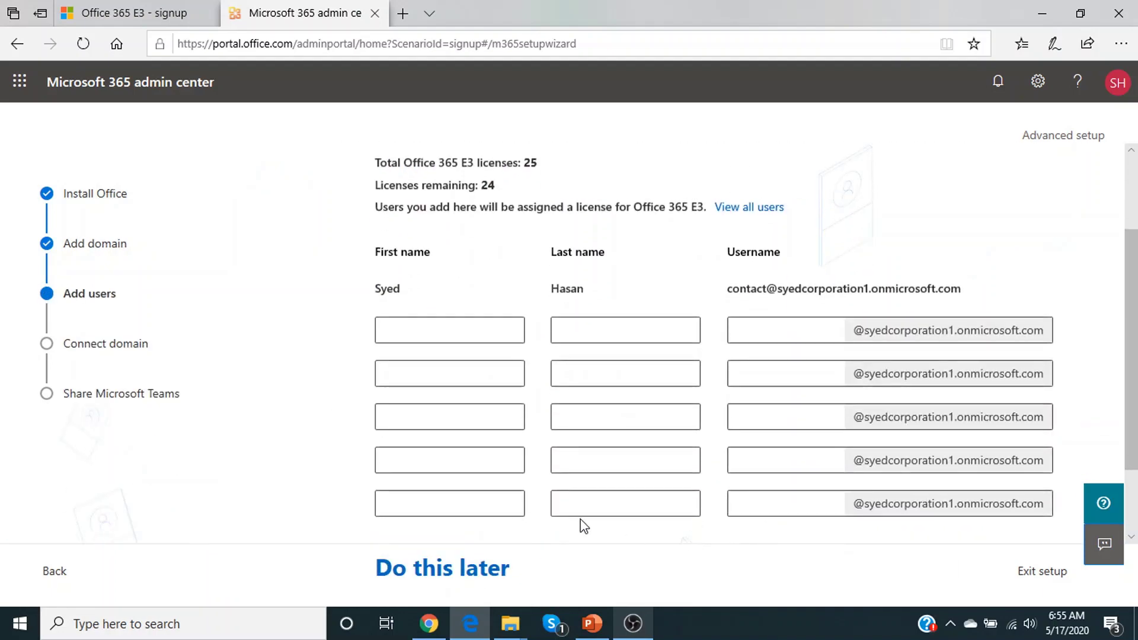
{"action": "left_click", "coordinate": [463, 575]}
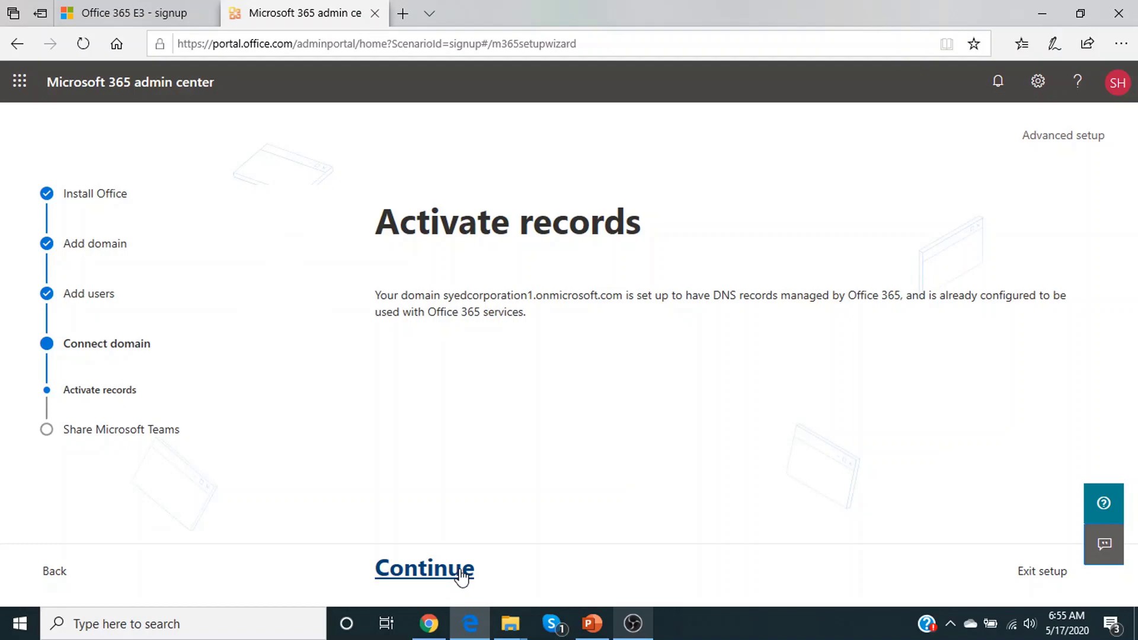
Step: Continue past Activate records and opt to email organization users about Teams
{"action": "left_click", "coordinate": [462, 575]}
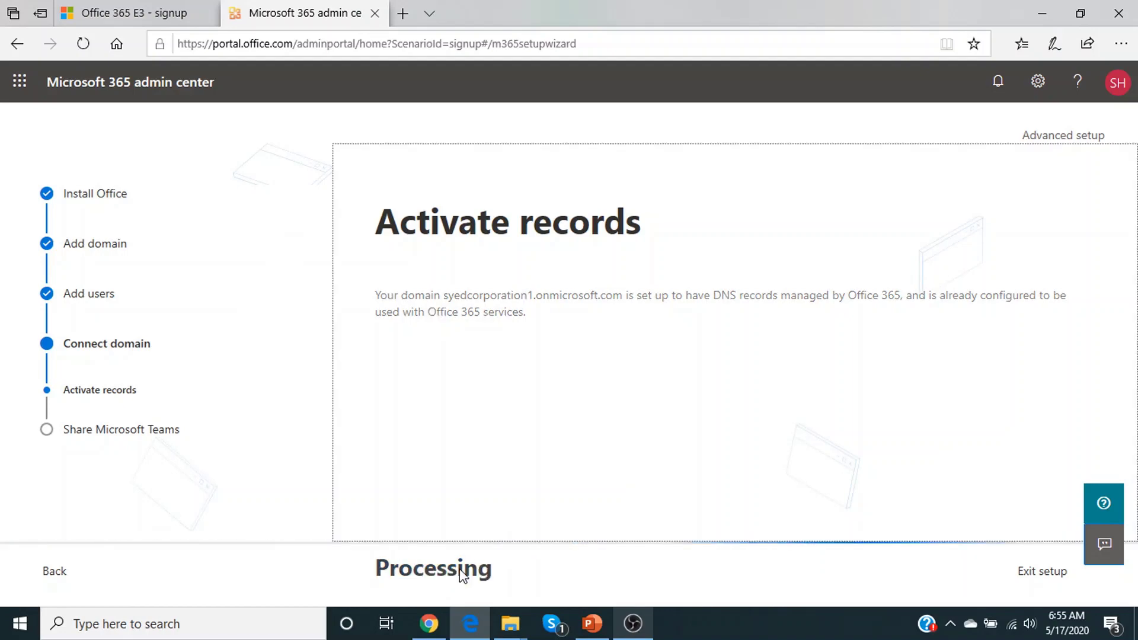
{"action": "scroll", "coordinate": [551, 534], "scroll_direction": "down", "scroll_amount": 2}
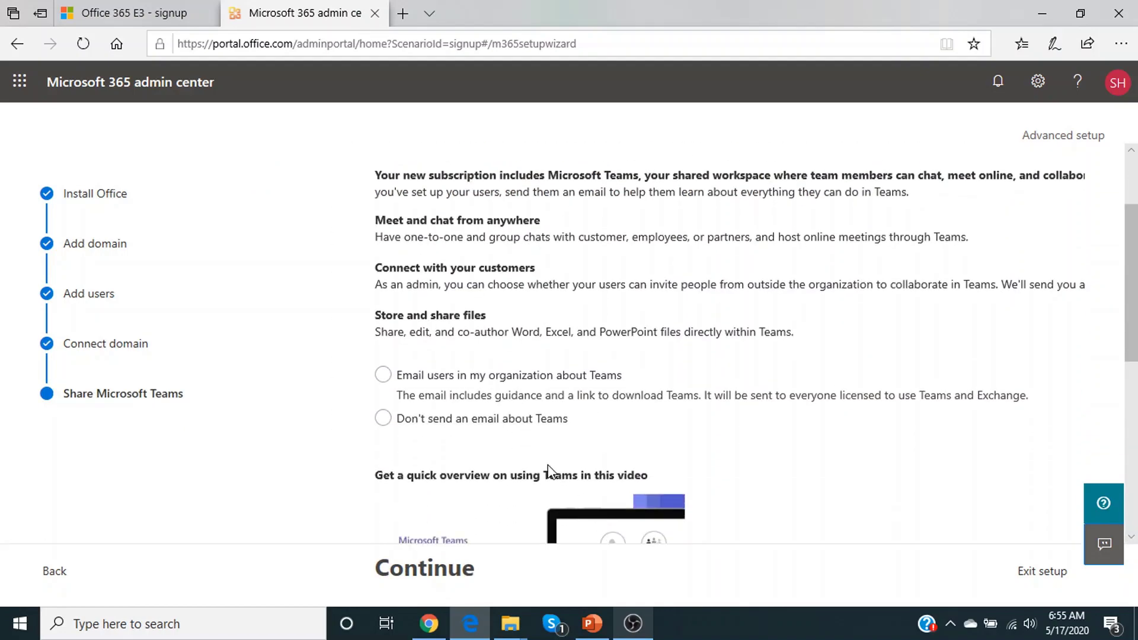
{"action": "scroll", "coordinate": [548, 469], "scroll_direction": "down", "scroll_amount": 2}
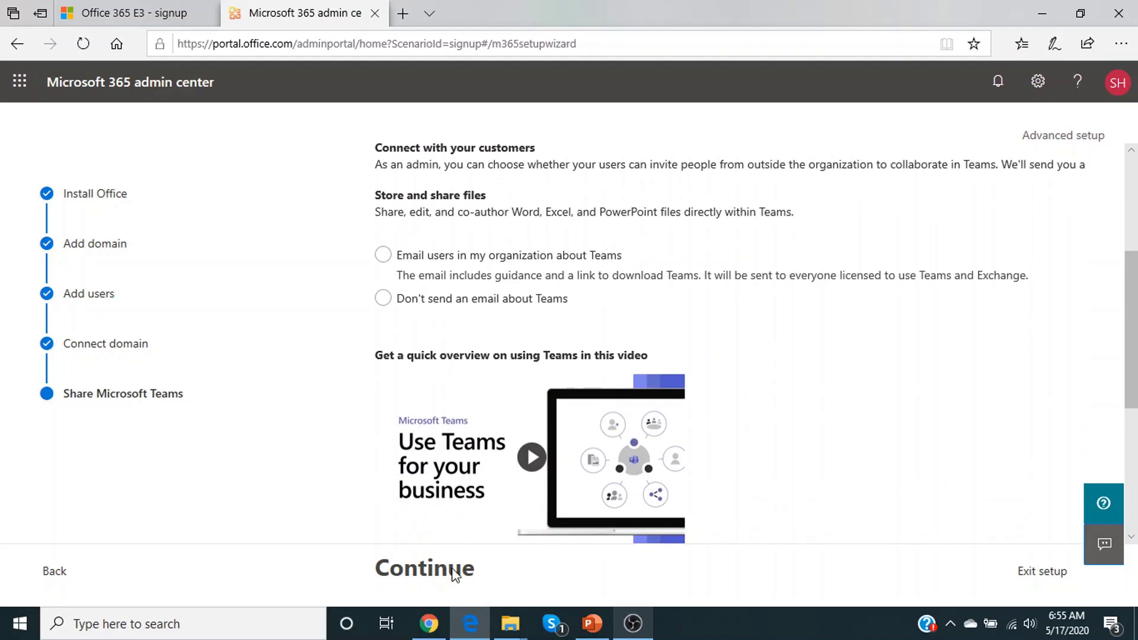
{"action": "left_click", "coordinate": [556, 258]}
{"action": "left_click", "coordinate": [437, 572]}
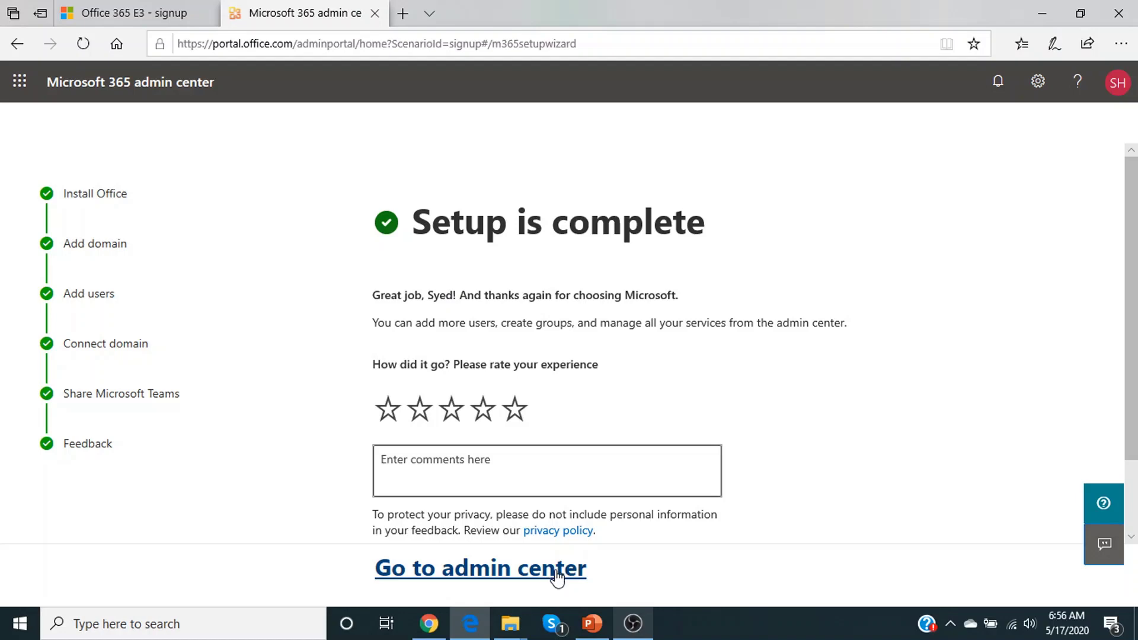
Step: Rate the setup five stars and go to the admin center home
{"action": "left_click", "coordinate": [515, 411]}
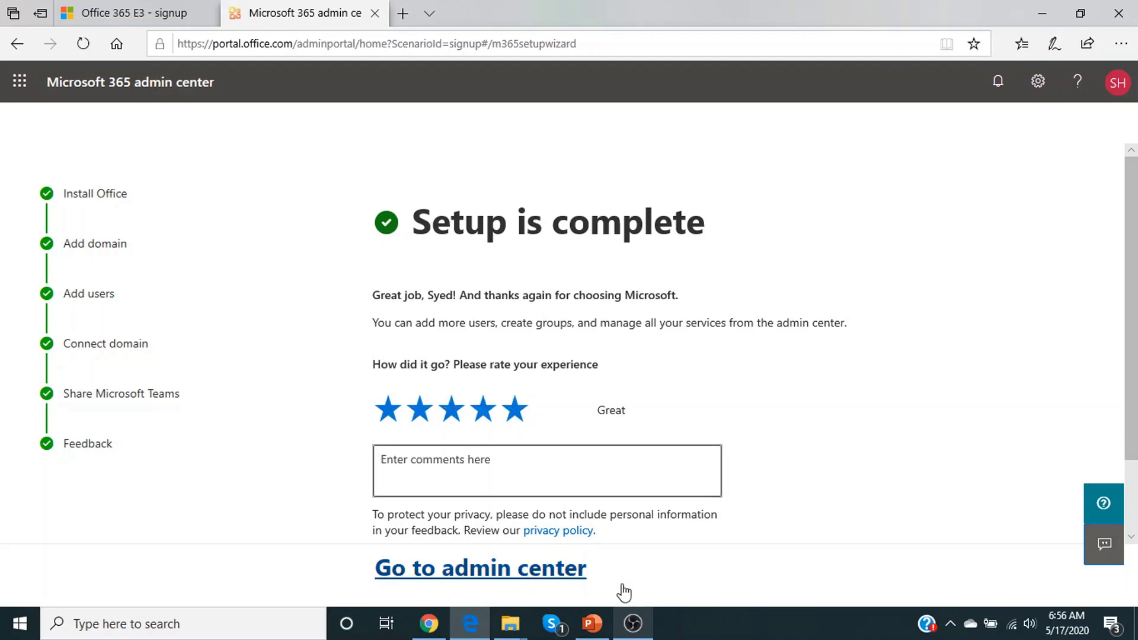
{"action": "left_click", "coordinate": [530, 573]}
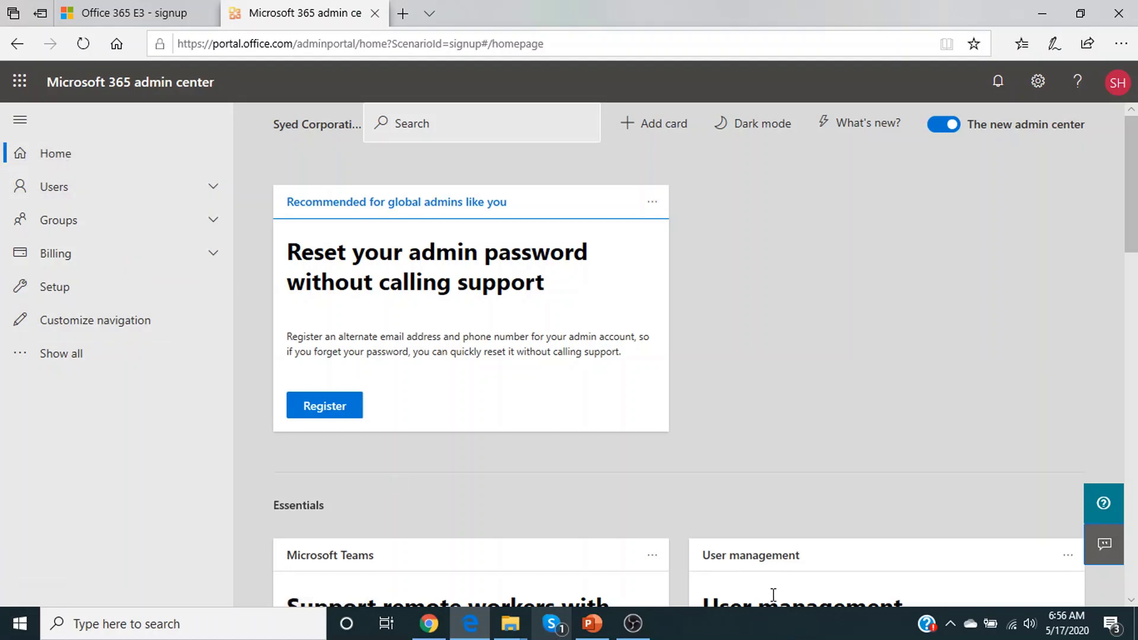
Step: Launch SharePoint from the admin center's app launcher in the same tab
{"action": "left_click", "coordinate": [23, 81]}
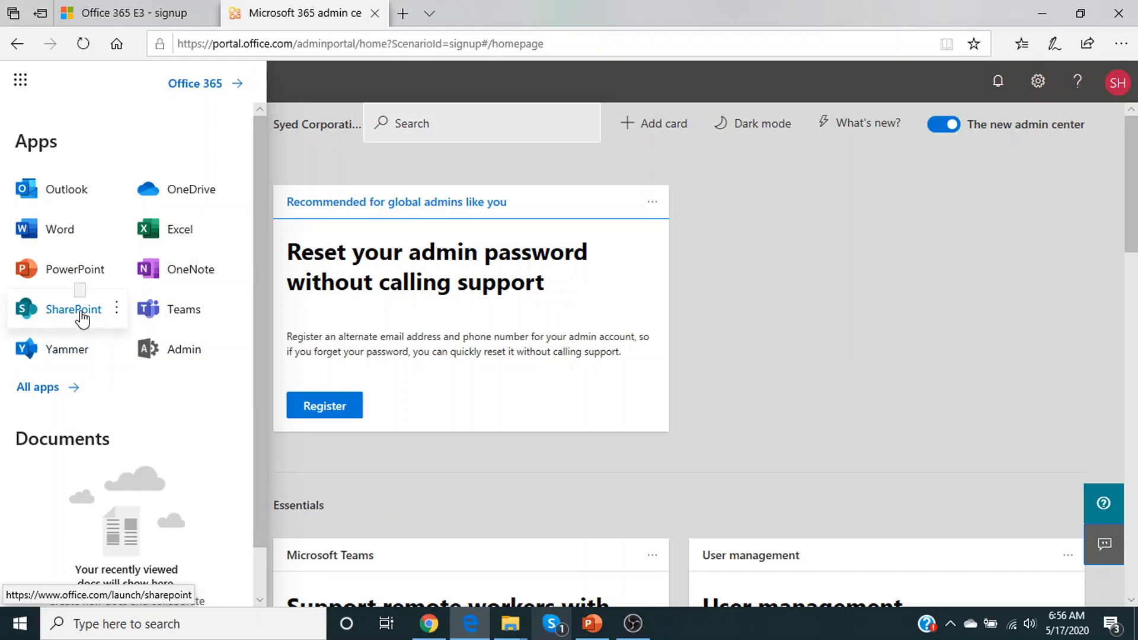
{"action": "left_click", "coordinate": [82, 317]}
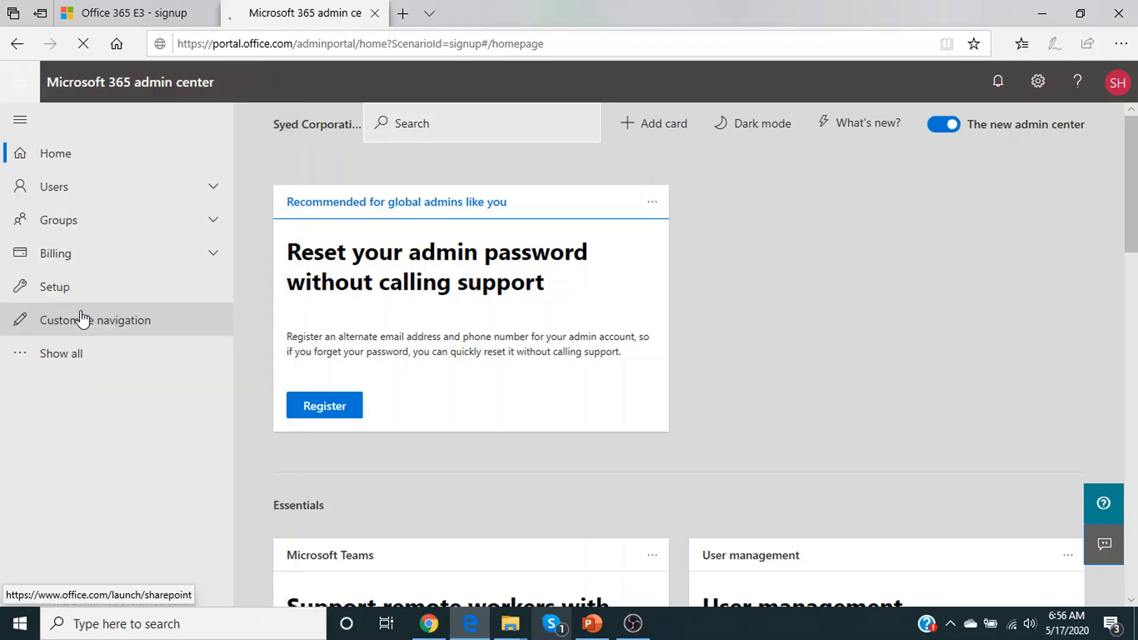
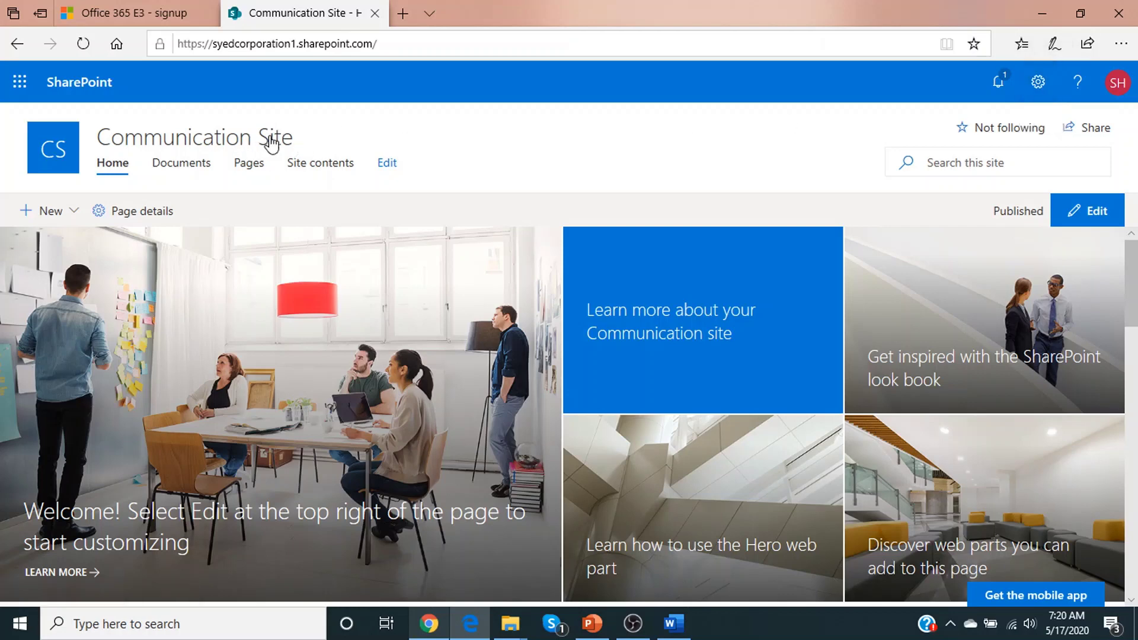
Step: Rename the site to 'American Global Corporation' in Site information and save it
{"action": "left_click", "coordinate": [1038, 84]}
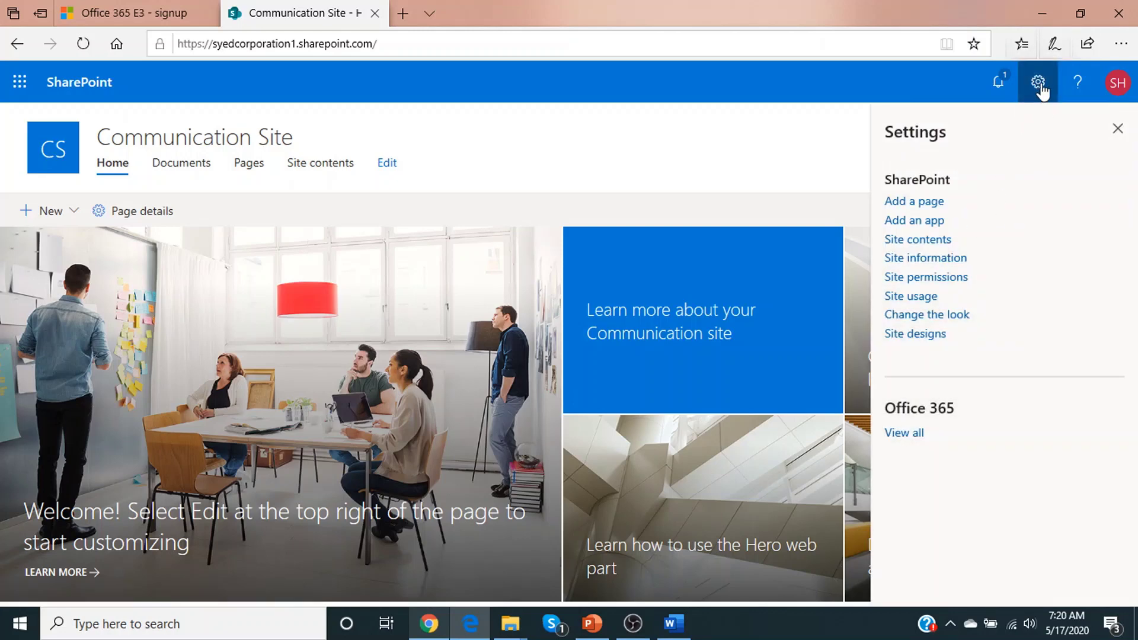
{"action": "left_click", "coordinate": [927, 258]}
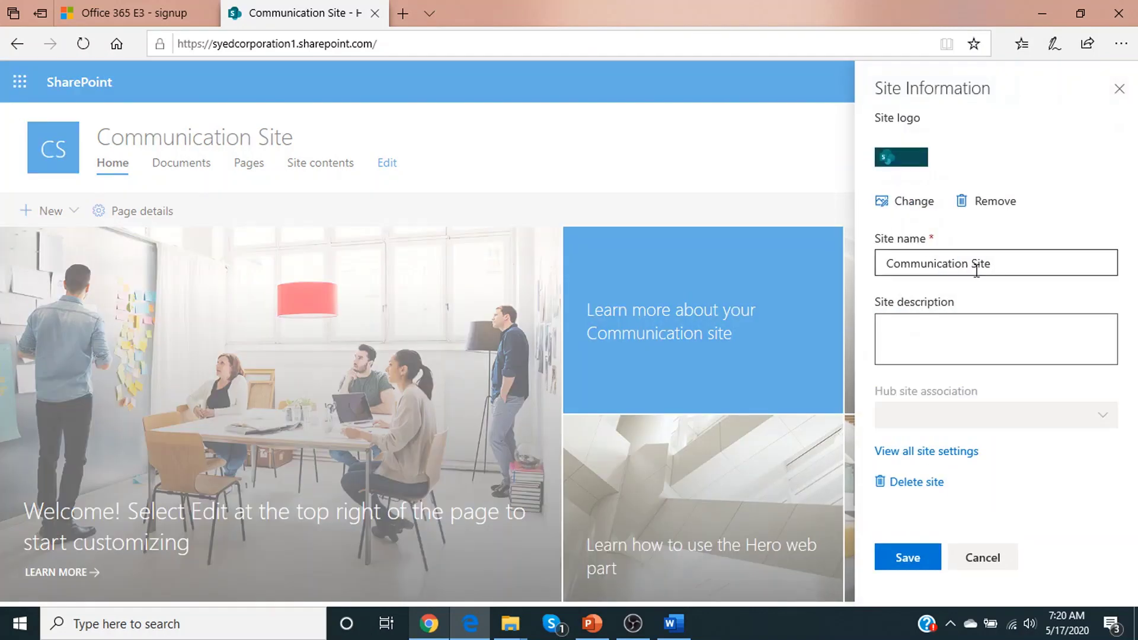
{"action": "left_click_drag", "start_coordinate": [995, 265], "coordinate": [805, 260]}
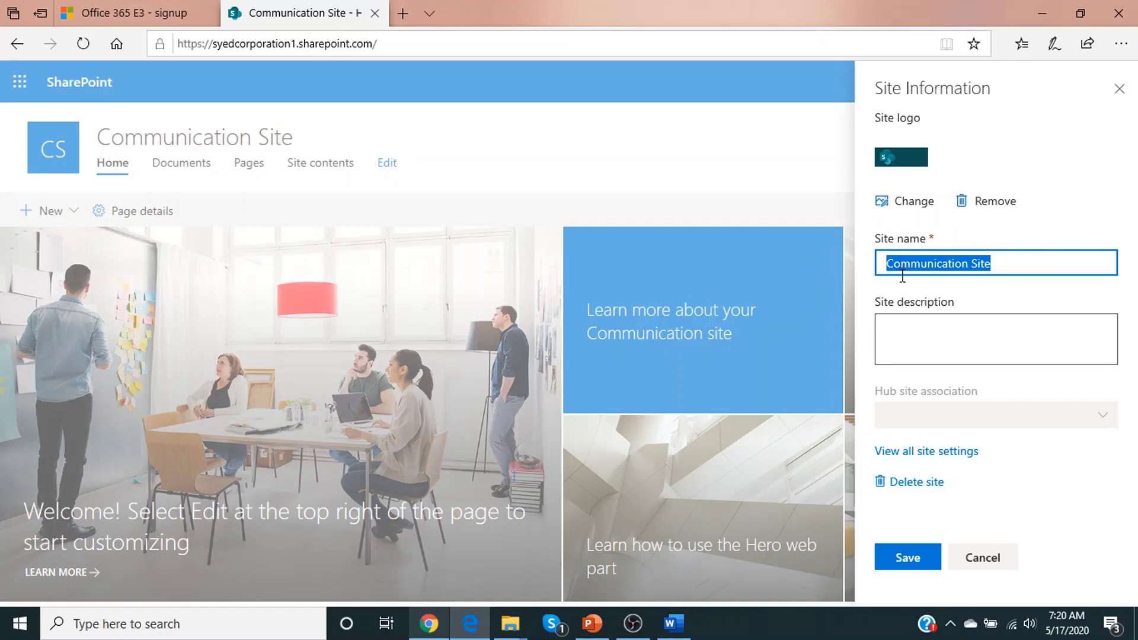
{"action": "type", "text": "American Global Corporation"}
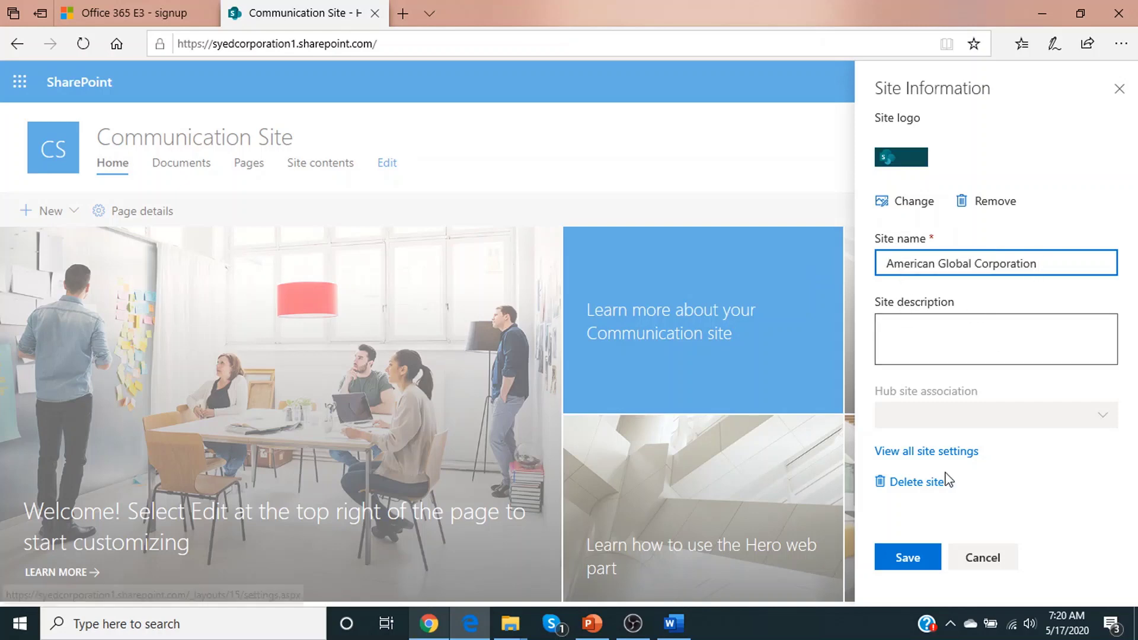
{"action": "left_click", "coordinate": [914, 560]}
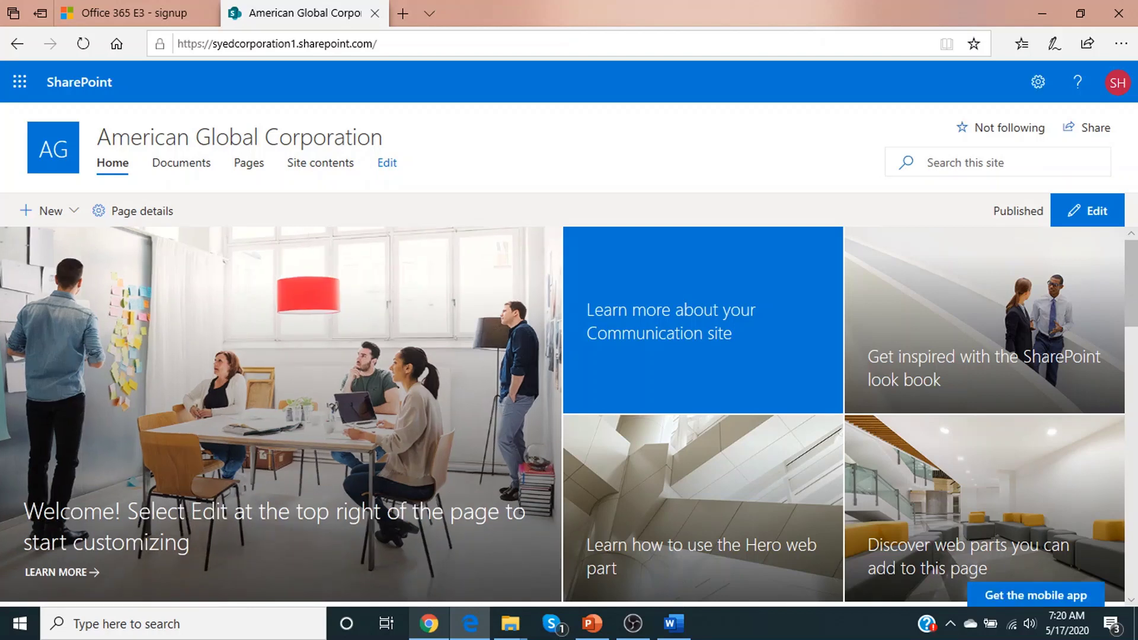
{"action": "left_click", "coordinate": [675, 624]}
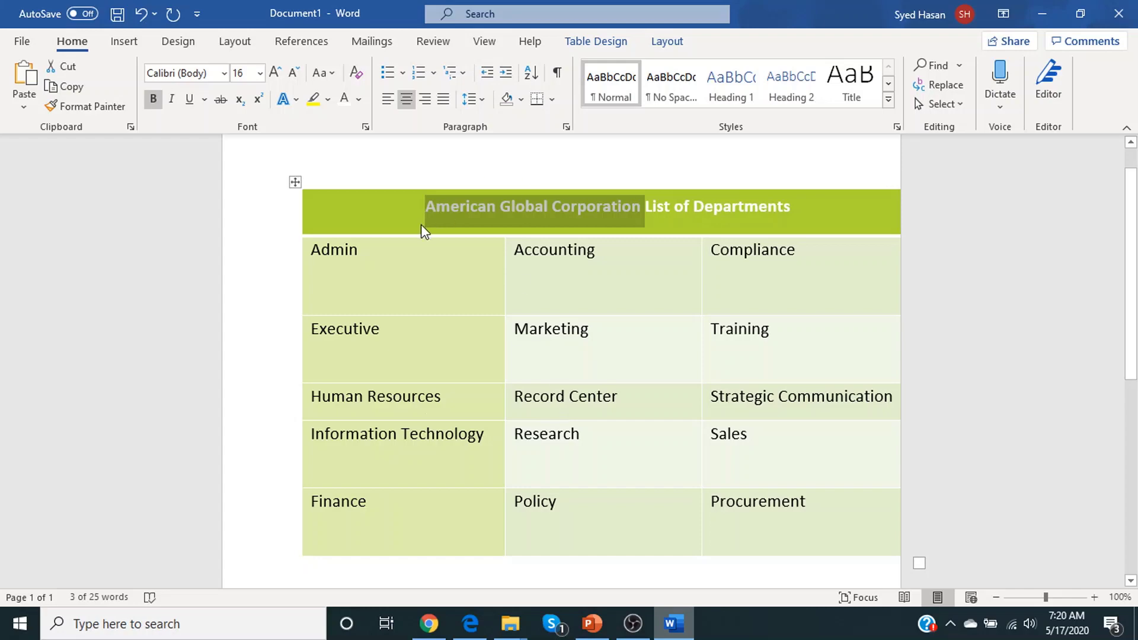
Step: Look over the Word department table, then minimize Word to show the SharePoint site
{"action": "left_click", "coordinate": [399, 214]}
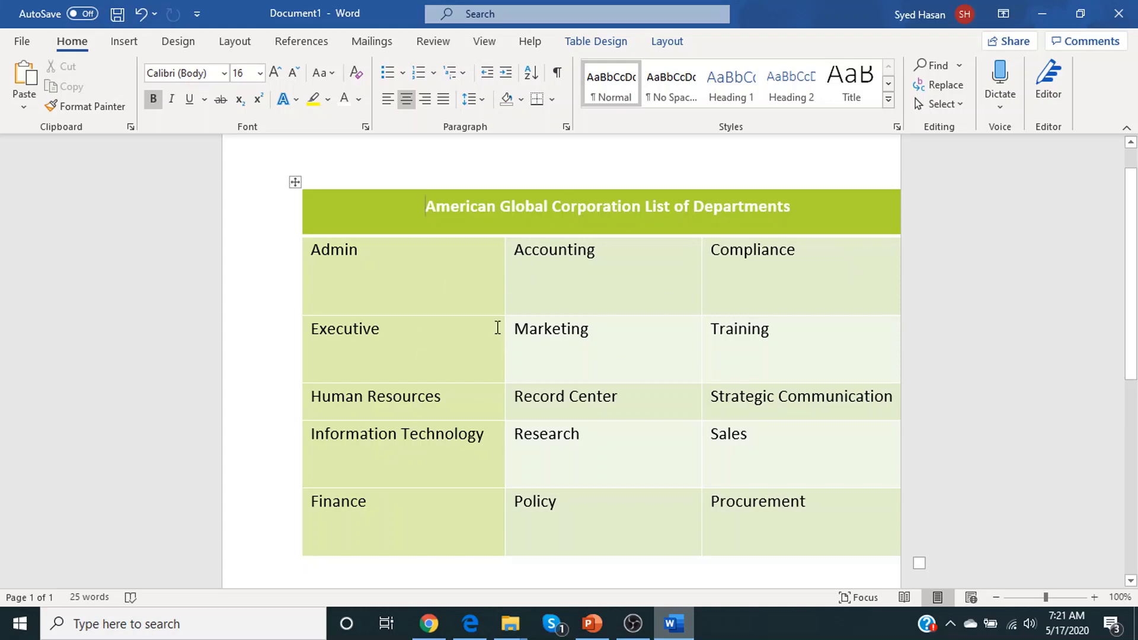
{"action": "left_click", "coordinate": [1043, 19]}
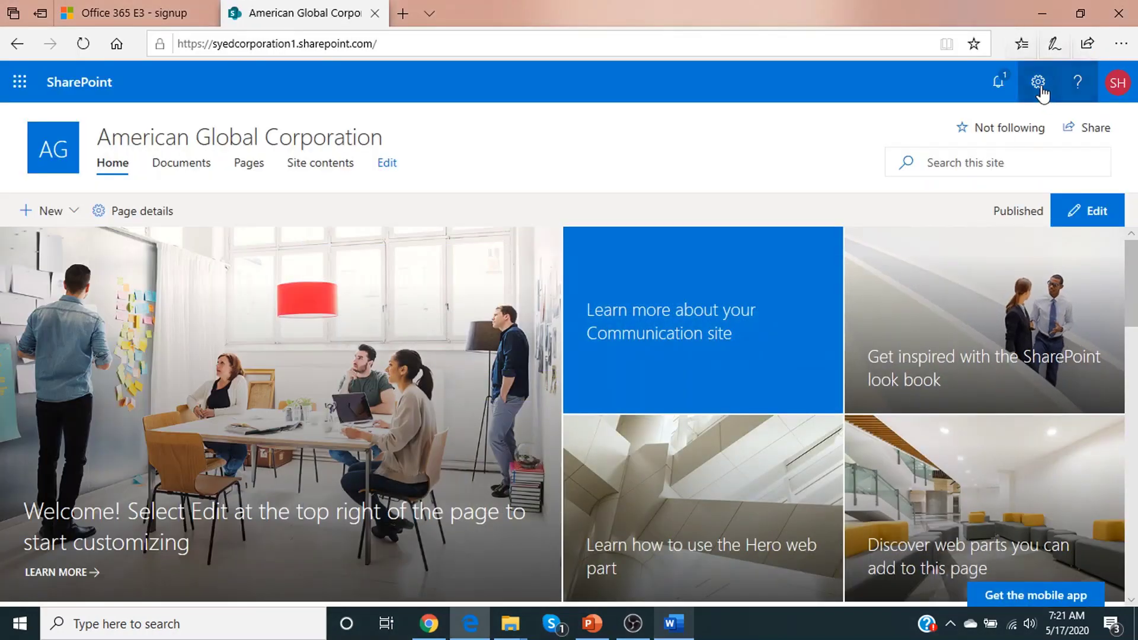
{"action": "left_click", "coordinate": [673, 624]}
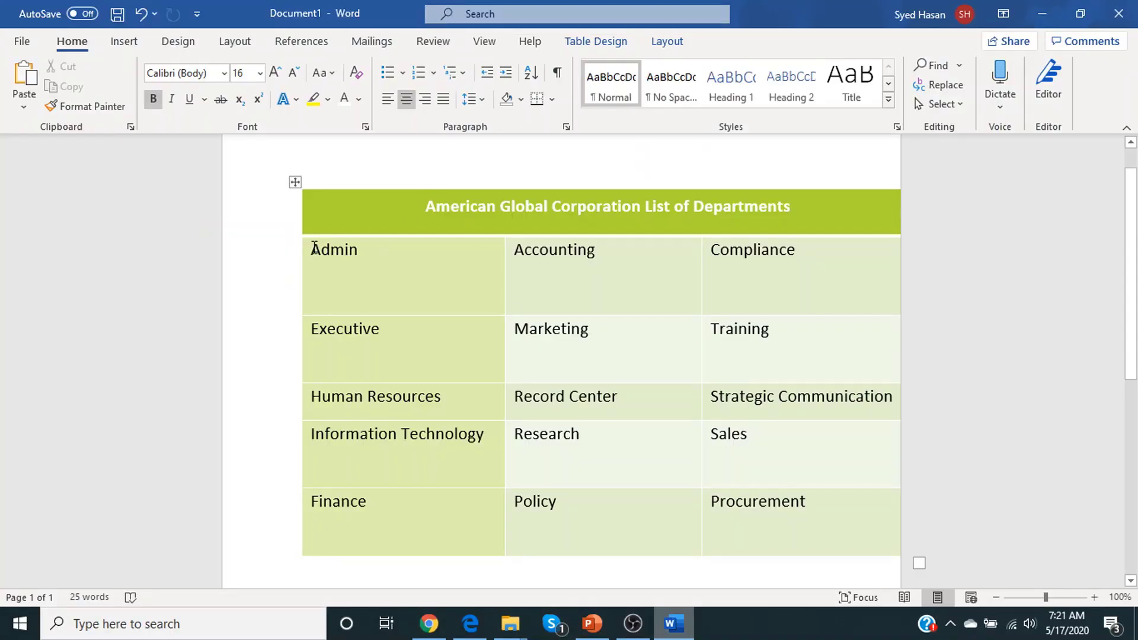
{"action": "left_click", "coordinate": [1042, 13]}
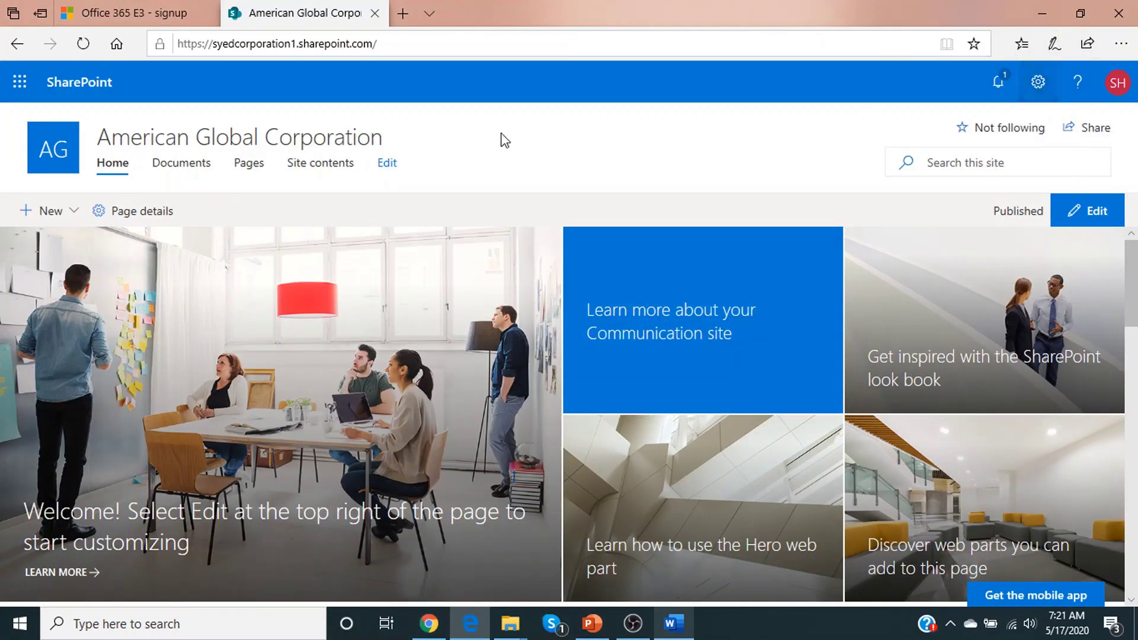
Step: Start a new subsite from Site contents via New > Subsite
{"action": "left_click", "coordinate": [303, 168]}
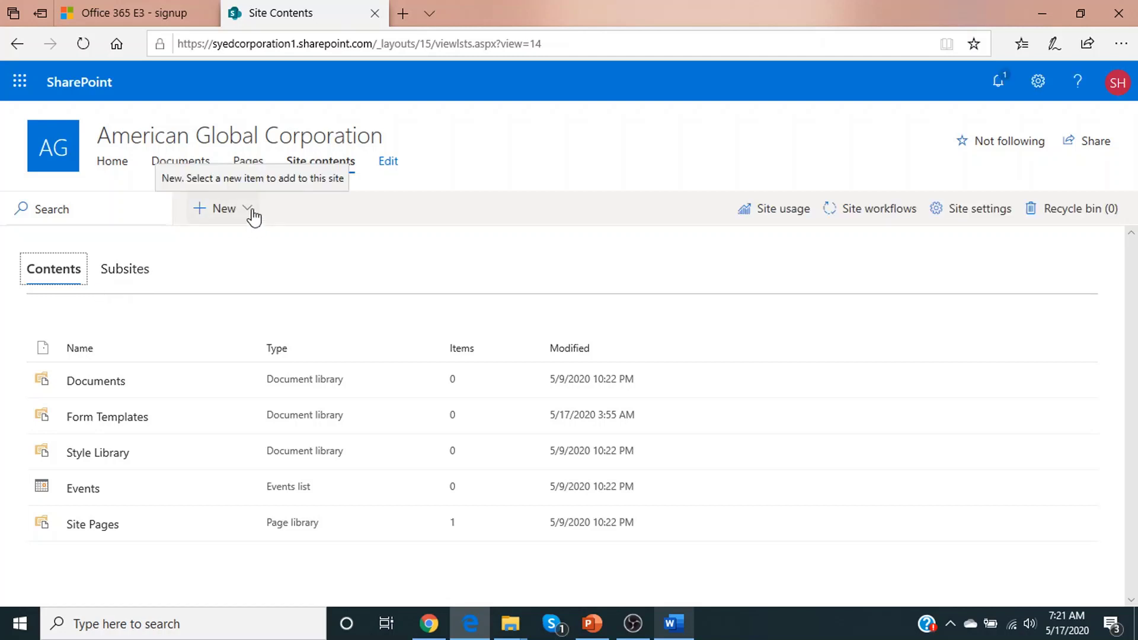
{"action": "left_click", "coordinate": [252, 216]}
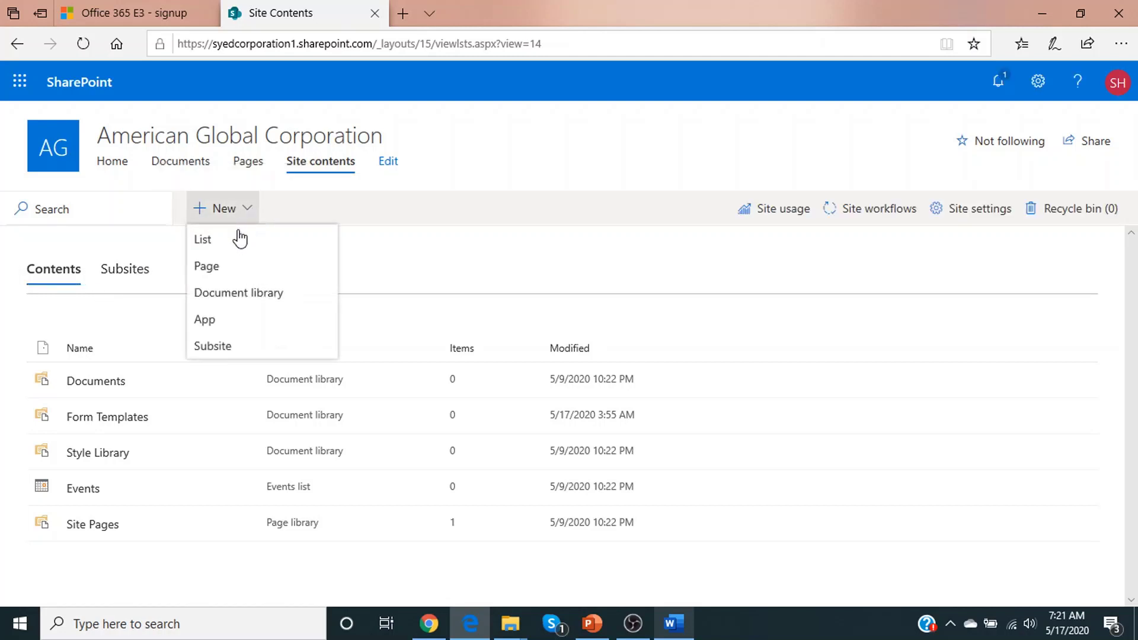
{"action": "left_click", "coordinate": [218, 348]}
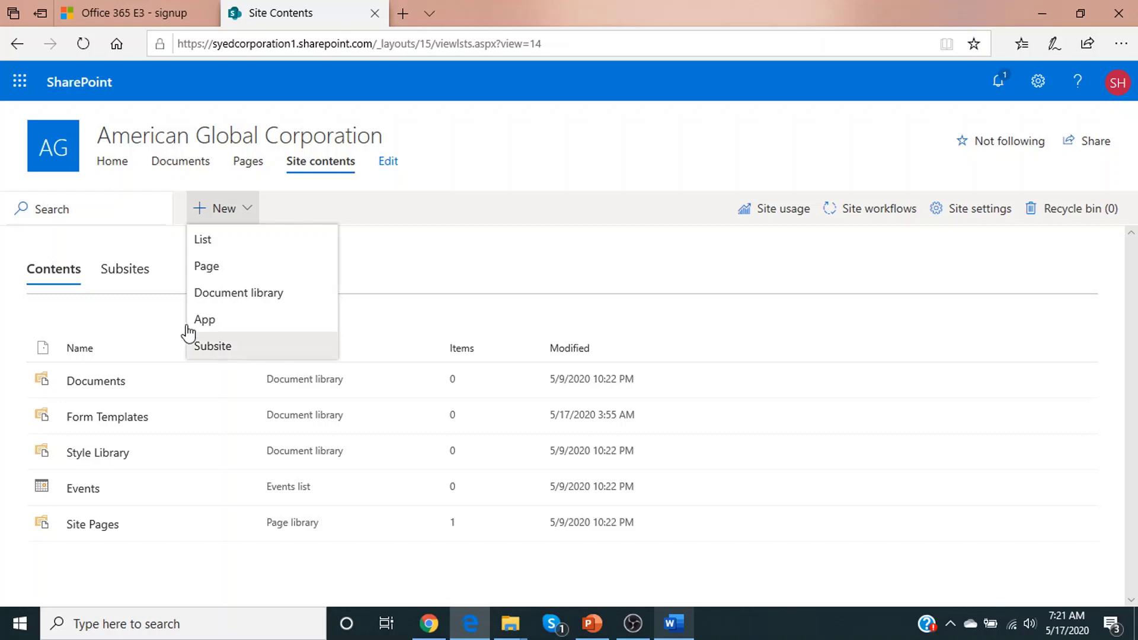
Step: Copy 'Admin' from the Word department list and minimize Word
{"action": "left_click", "coordinate": [679, 632]}
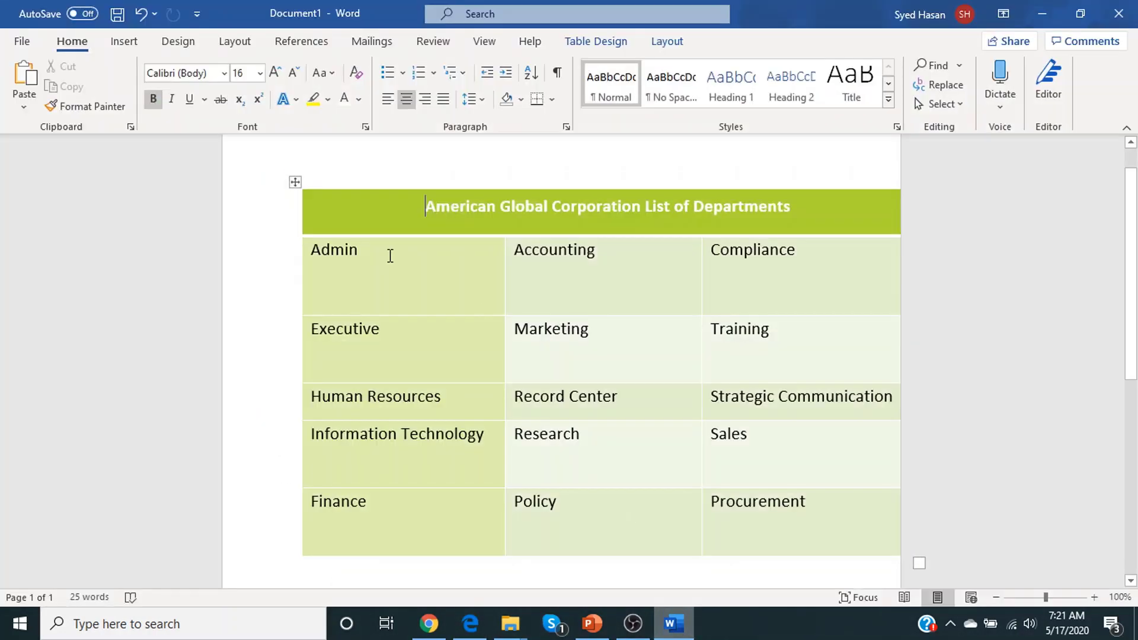
{"action": "left_click_drag", "start_coordinate": [380, 260], "coordinate": [290, 249]}
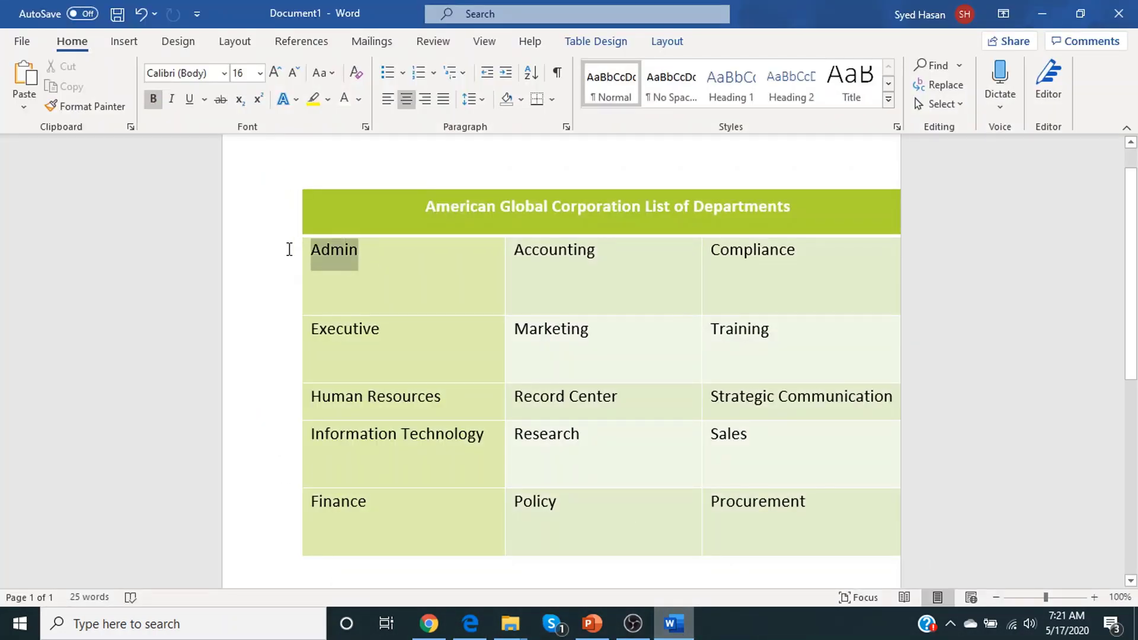
{"action": "right_click", "coordinate": [333, 264]}
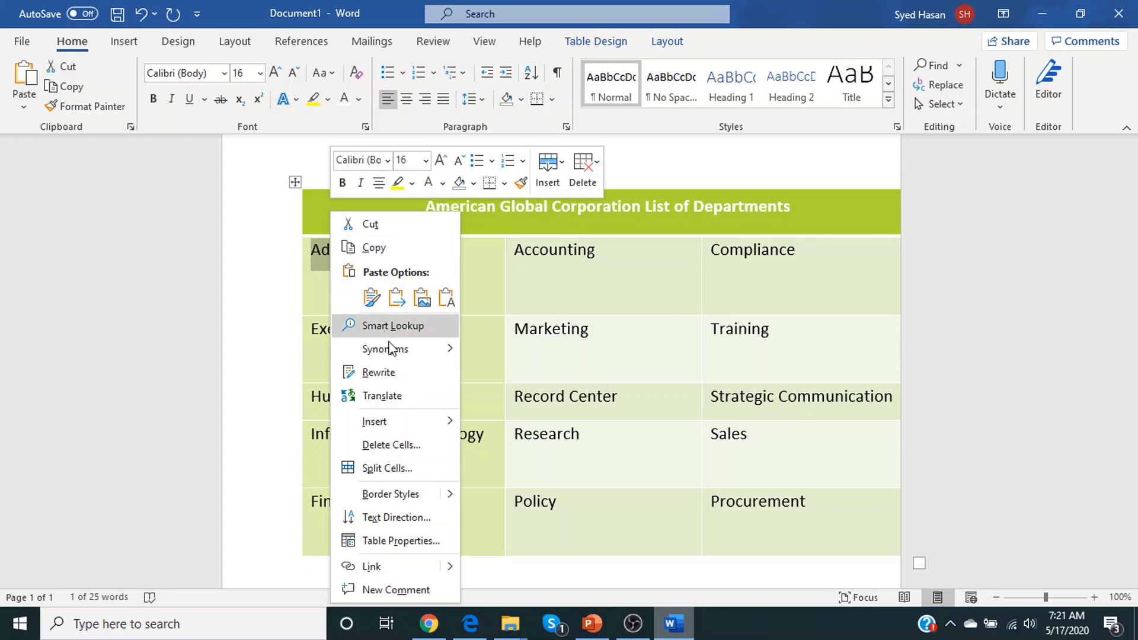
{"action": "left_click", "coordinate": [383, 252]}
{"action": "left_click", "coordinate": [1042, 13]}
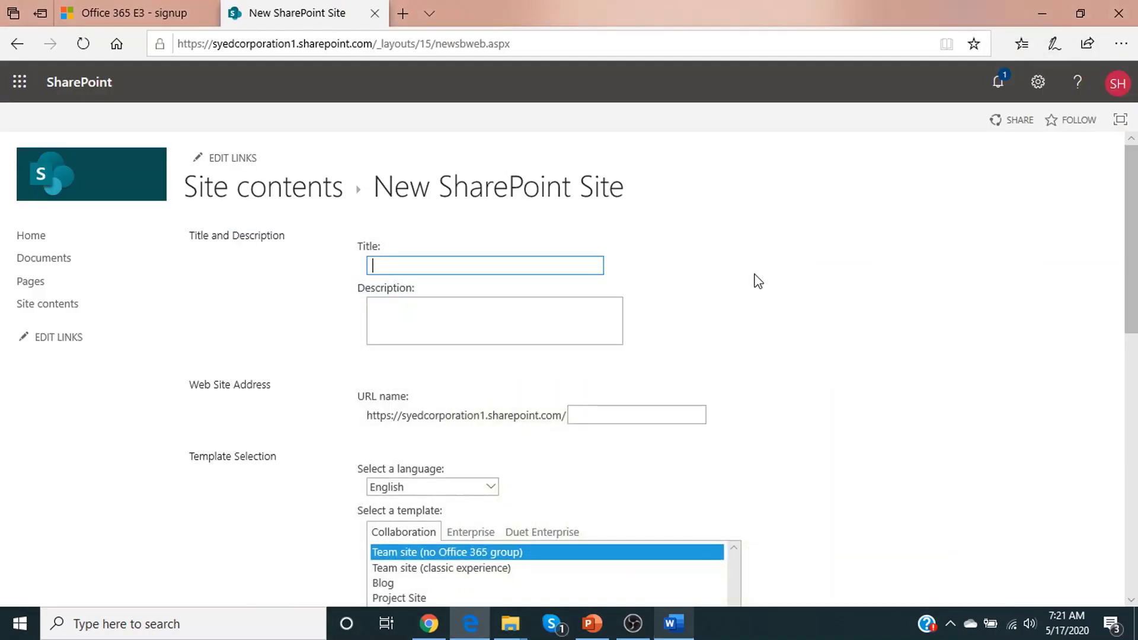
Step: Paste 'Admin' as the subsite Title and URL name
{"action": "right_click", "coordinate": [429, 262]}
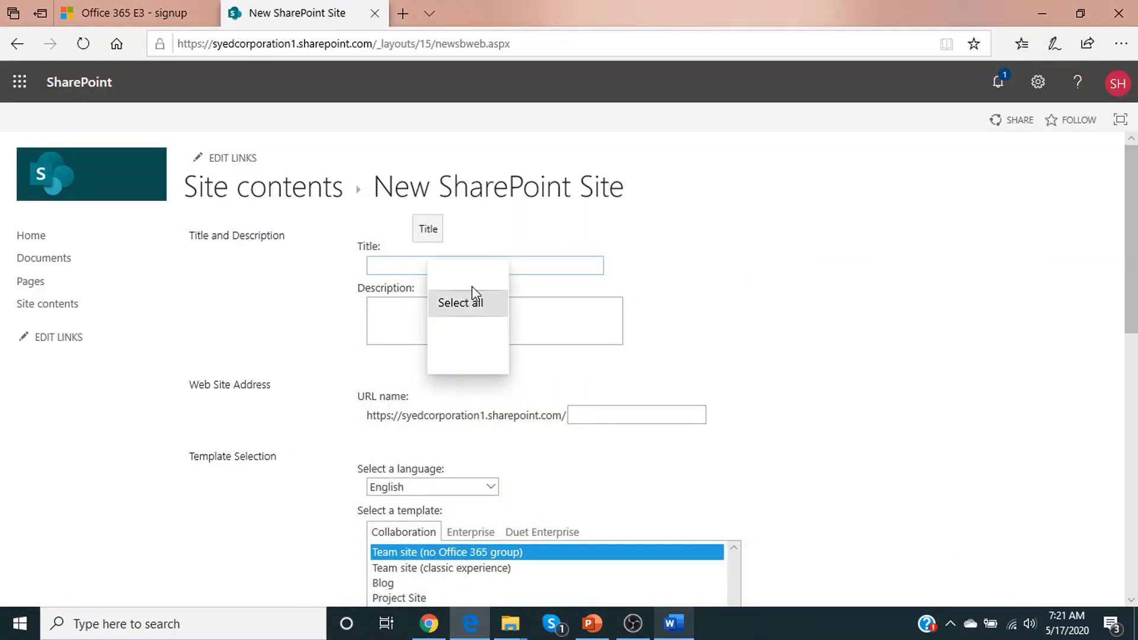
{"action": "left_click", "coordinate": [452, 276]}
{"action": "left_click", "coordinate": [590, 415]}
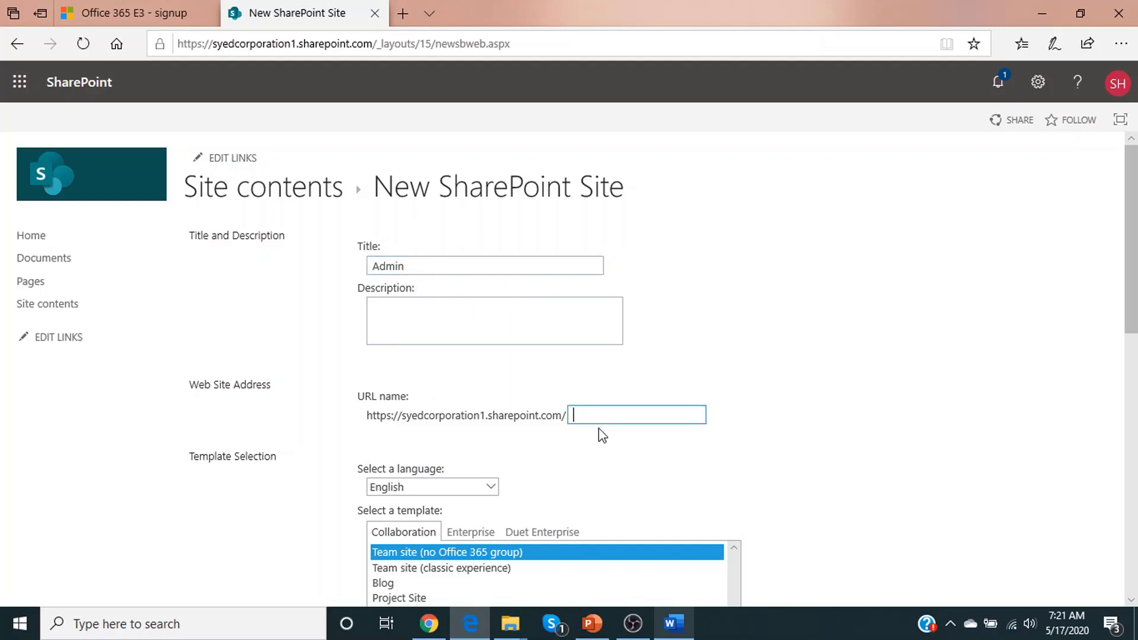
{"action": "right_click", "coordinate": [605, 414]}
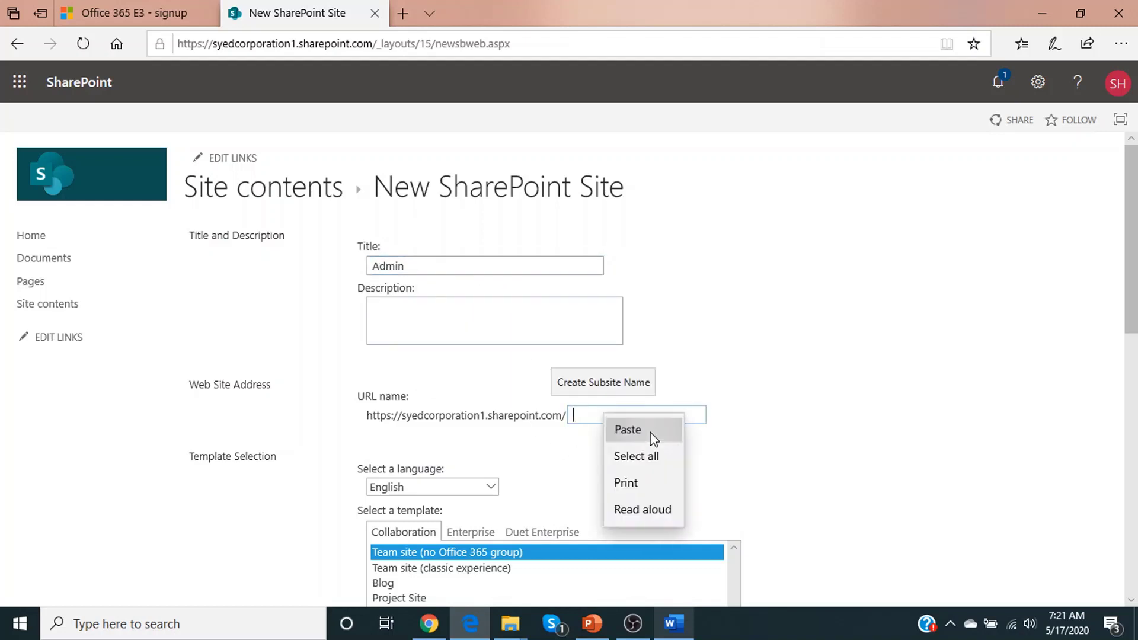
{"action": "left_click", "coordinate": [650, 440]}
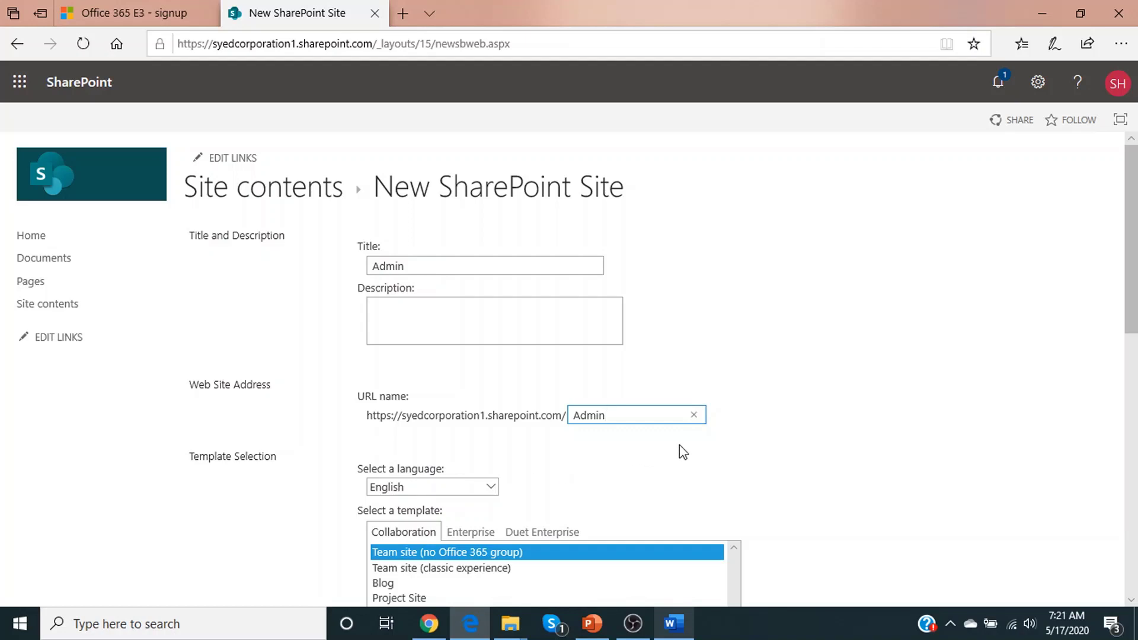
Step: Choose Team site (classic experience), set Quick Launch and top link bar to Yes, and create it
{"action": "scroll", "coordinate": [677, 444], "scroll_direction": "down", "scroll_amount": 1}
{"action": "scroll", "coordinate": [618, 426], "scroll_direction": "down", "scroll_amount": 1}
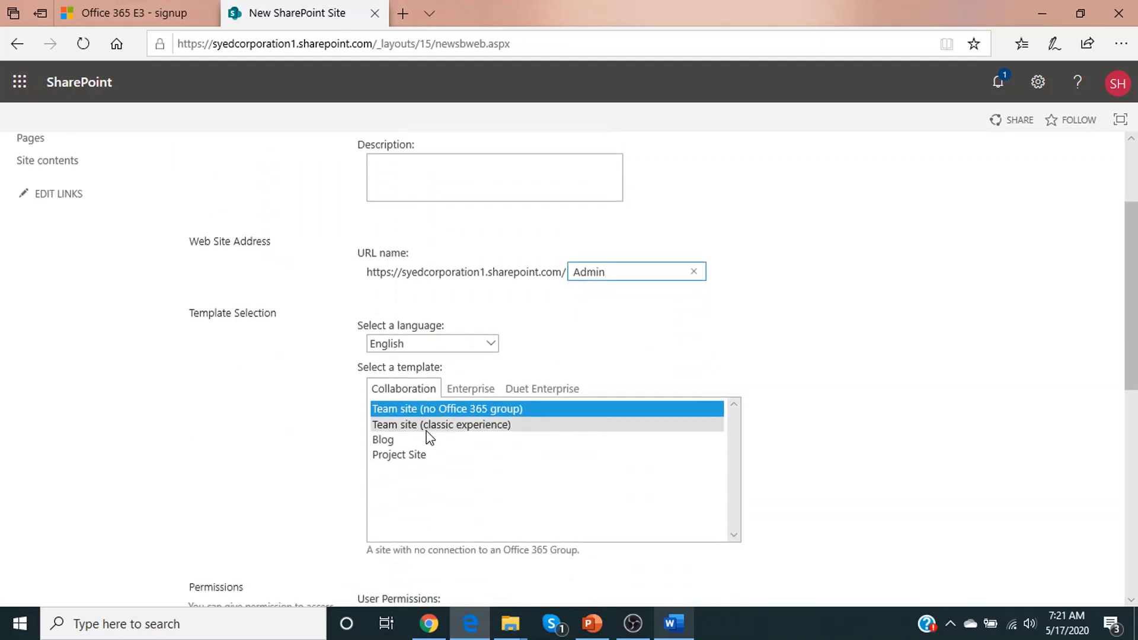
{"action": "left_click", "coordinate": [485, 427]}
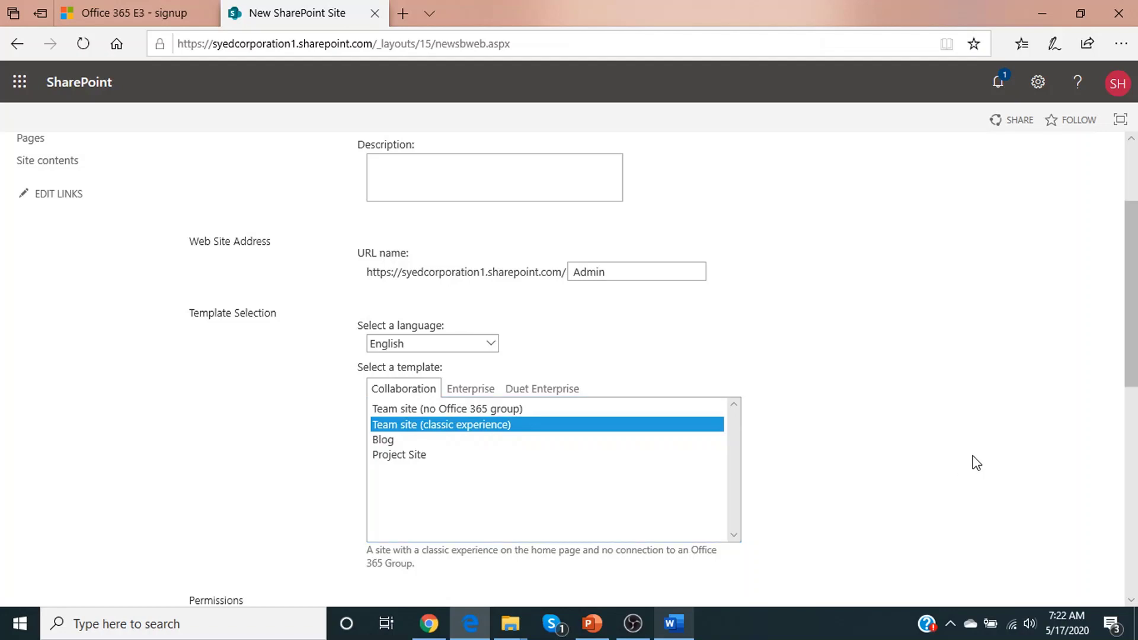
{"action": "scroll", "coordinate": [977, 462], "scroll_direction": "down", "scroll_amount": 7}
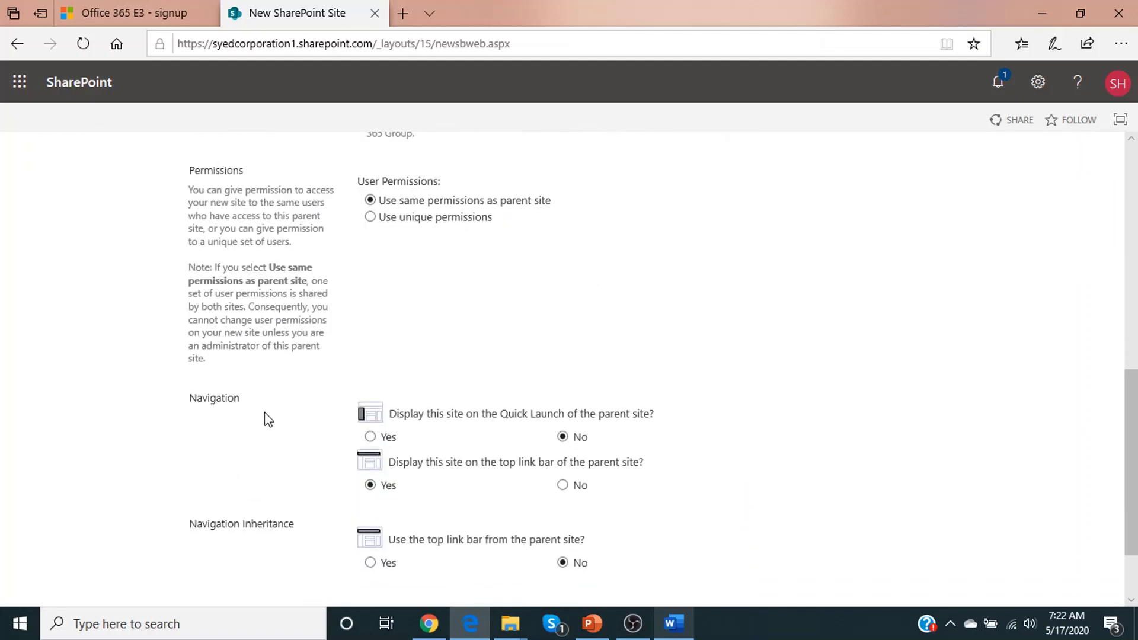
{"action": "scroll", "coordinate": [267, 419], "scroll_direction": "down", "scroll_amount": 2}
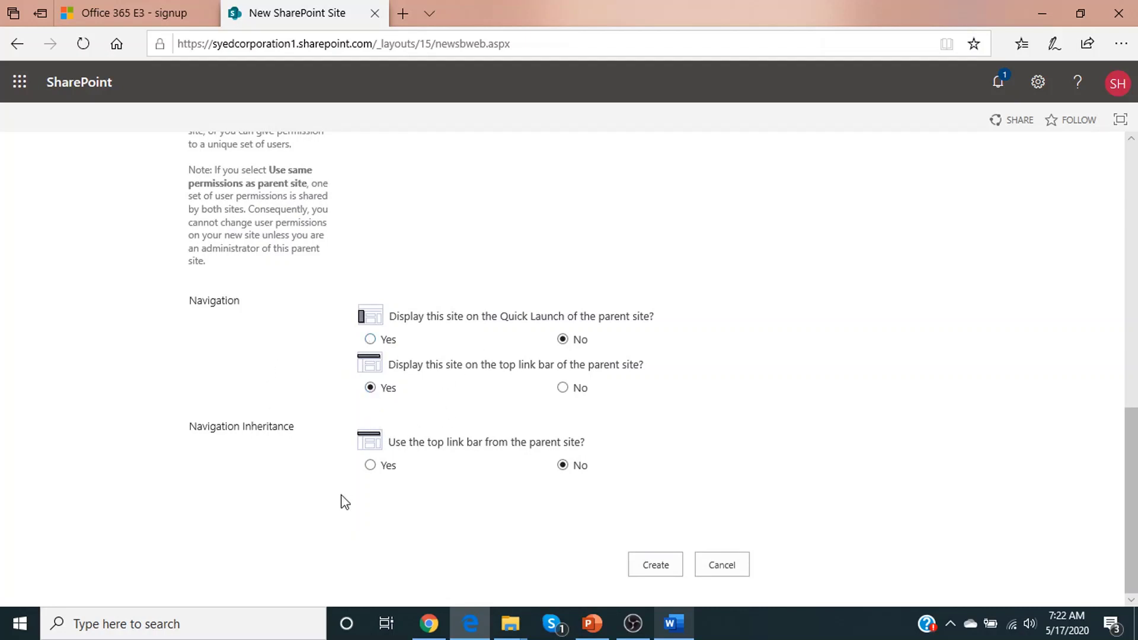
{"action": "left_click", "coordinate": [370, 340]}
{"action": "left_click", "coordinate": [370, 465]}
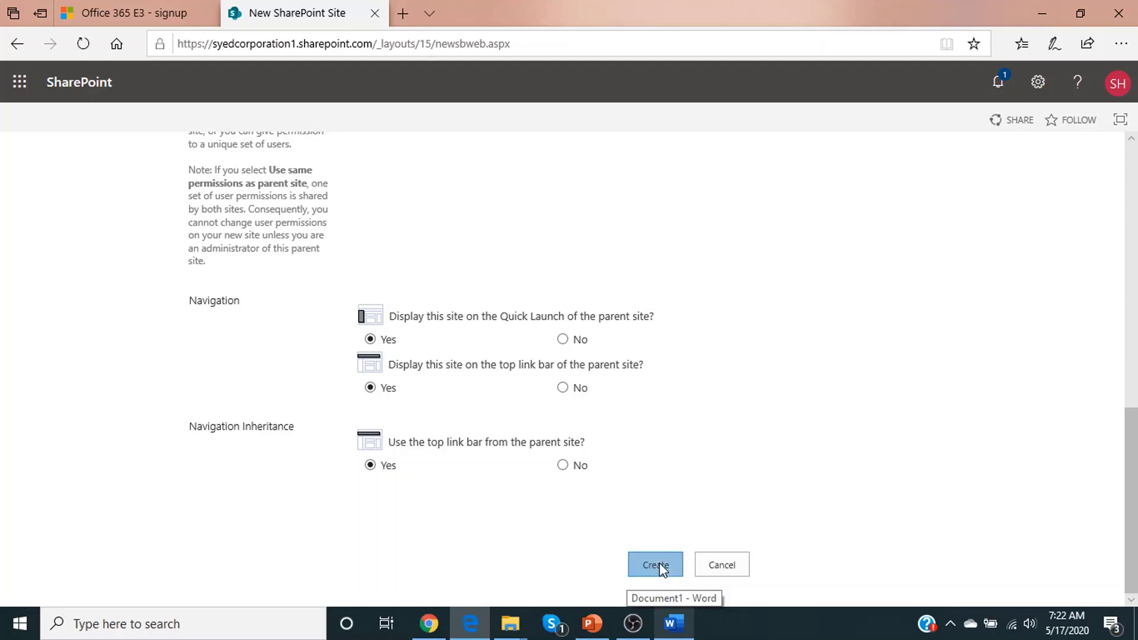
{"action": "left_click", "coordinate": [660, 564]}
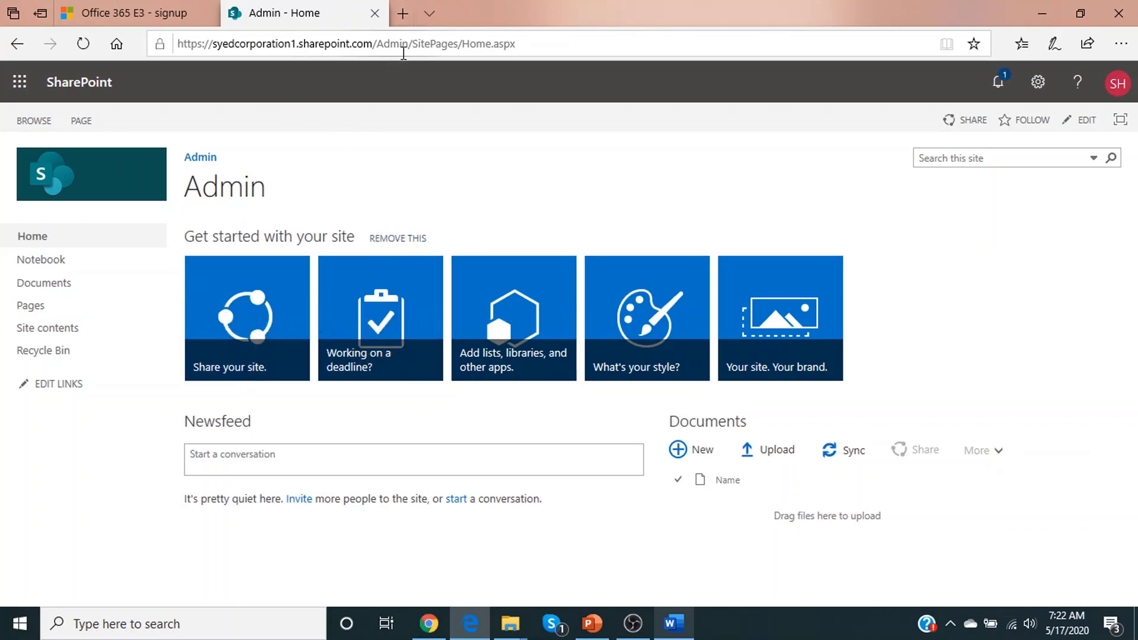
Step: Return to the top-level American Global Corporation site by trimming the subsite path from the URL
{"action": "left_click_drag", "start_coordinate": [378, 44], "coordinate": [746, 107]}
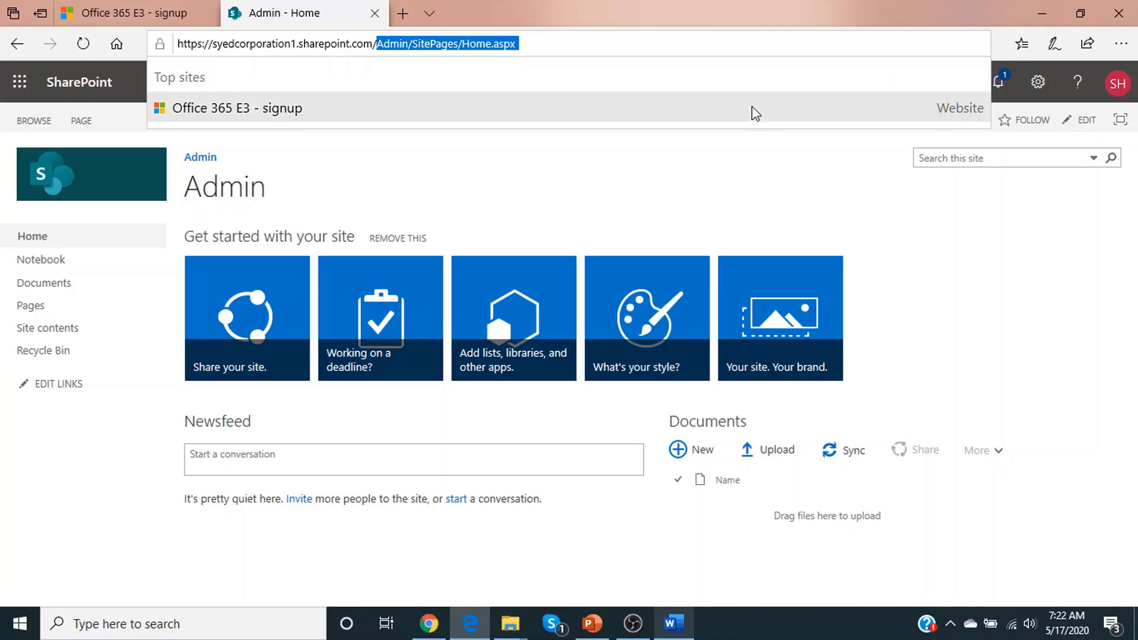
{"action": "key", "text": "BackSpace"}
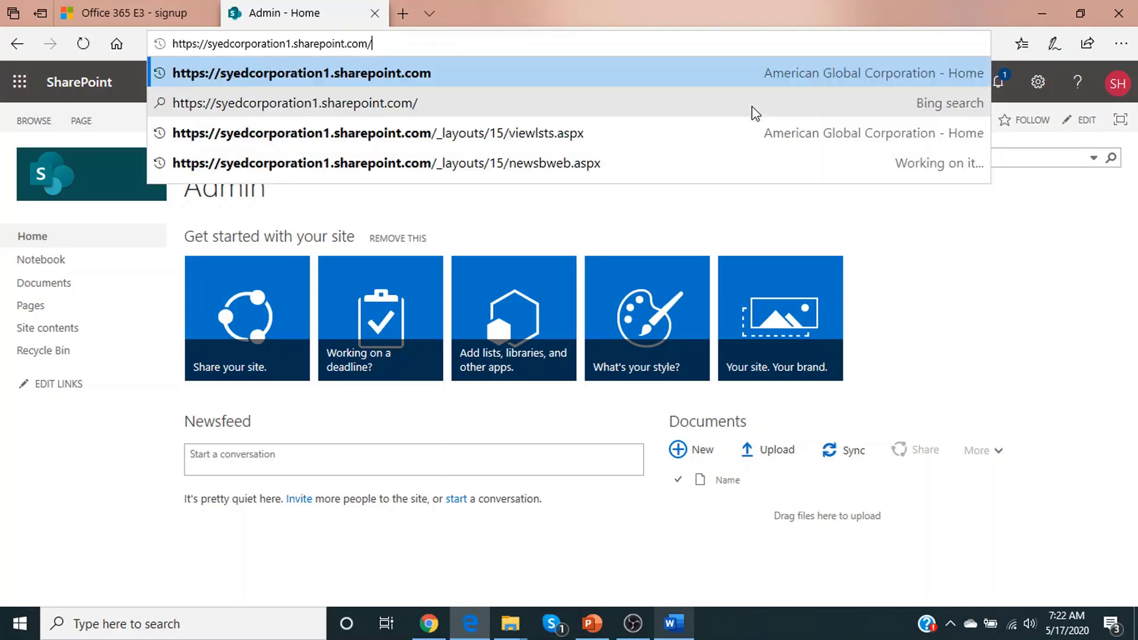
{"action": "key", "text": "Return"}
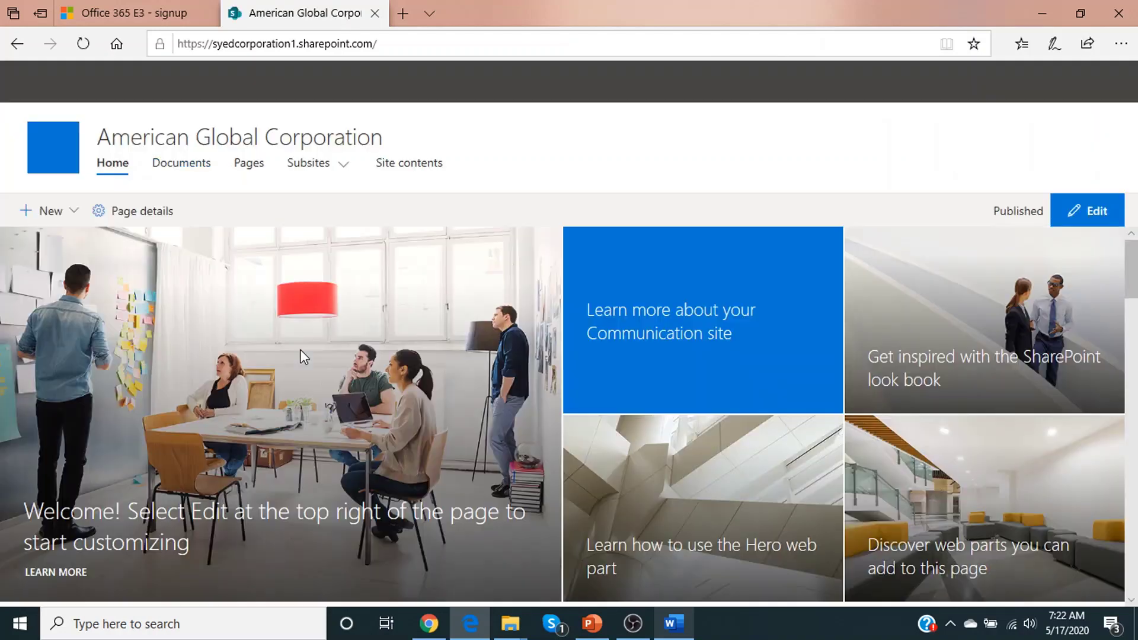
Step: Copy 'Executive' from the Word department list and open the site's Site contents page
{"action": "left_click", "coordinate": [673, 623]}
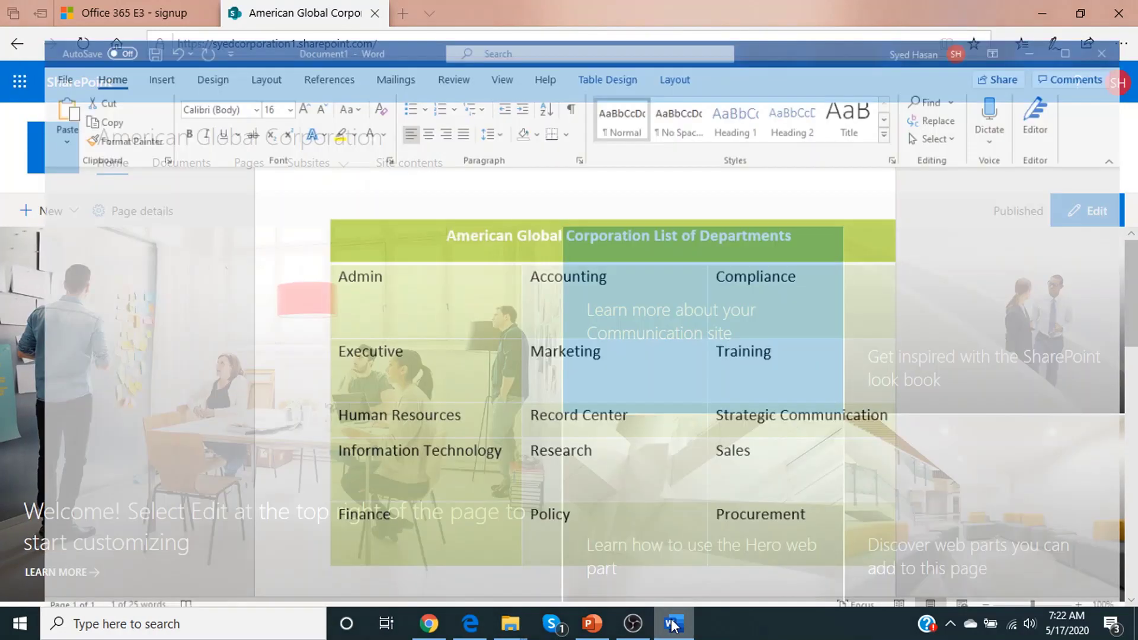
{"action": "double_click", "coordinate": [331, 328]}
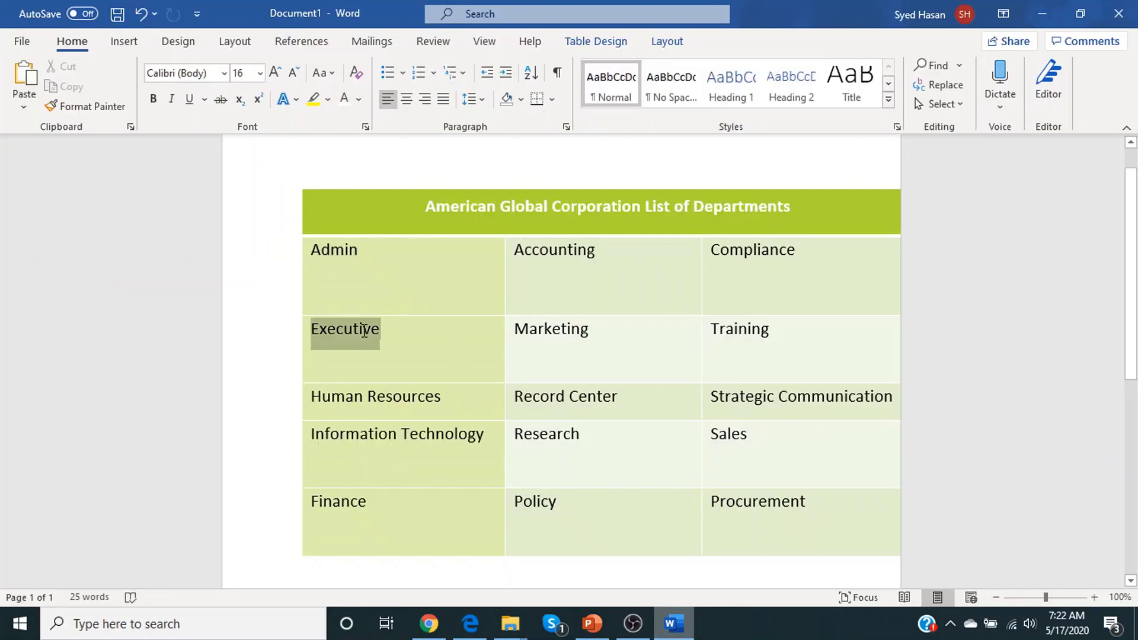
{"action": "right_click", "coordinate": [330, 329]}
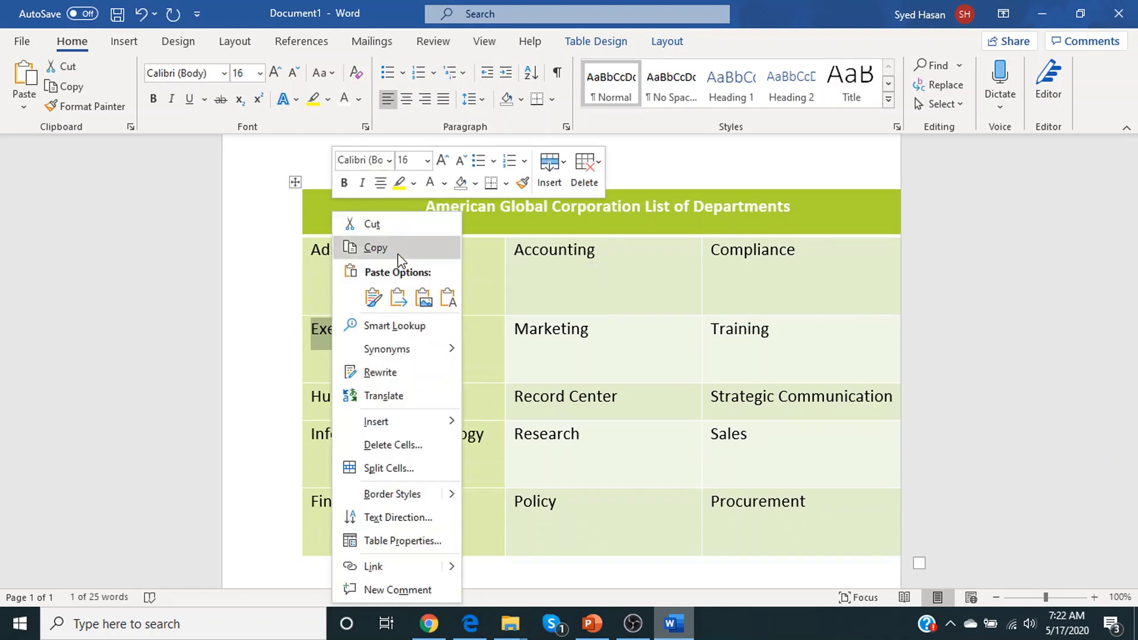
{"action": "left_click", "coordinate": [397, 254]}
{"action": "key", "text": "alt+Tab"}
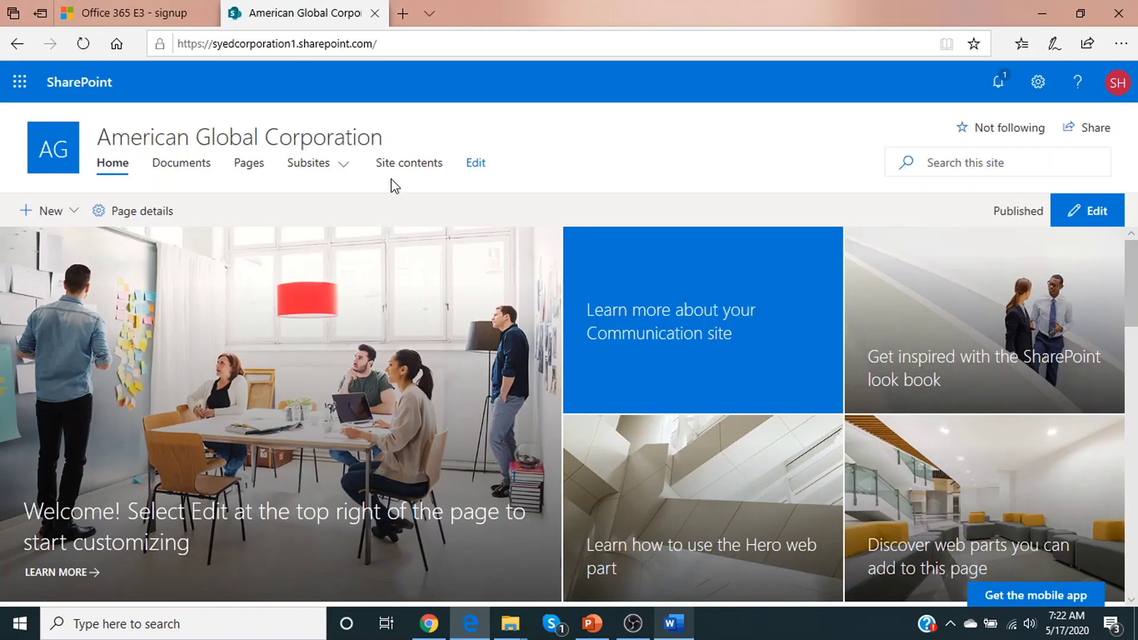
{"action": "left_click", "coordinate": [396, 173]}
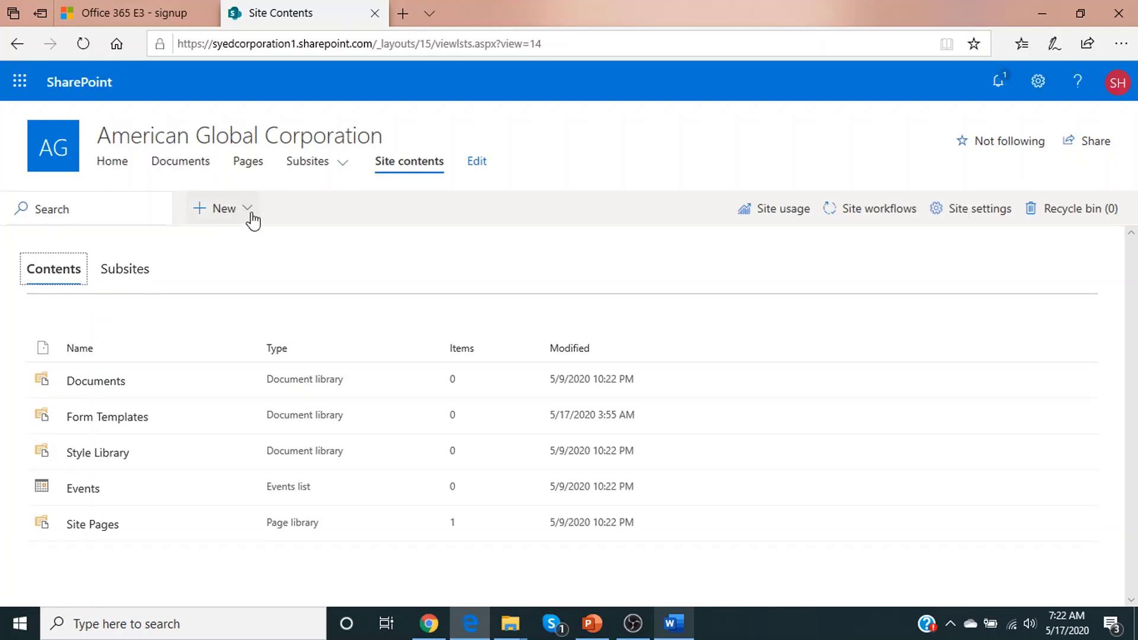
Step: Start a new subsite and paste 'Executive' as its Title and URL name
{"action": "left_click", "coordinate": [249, 218]}
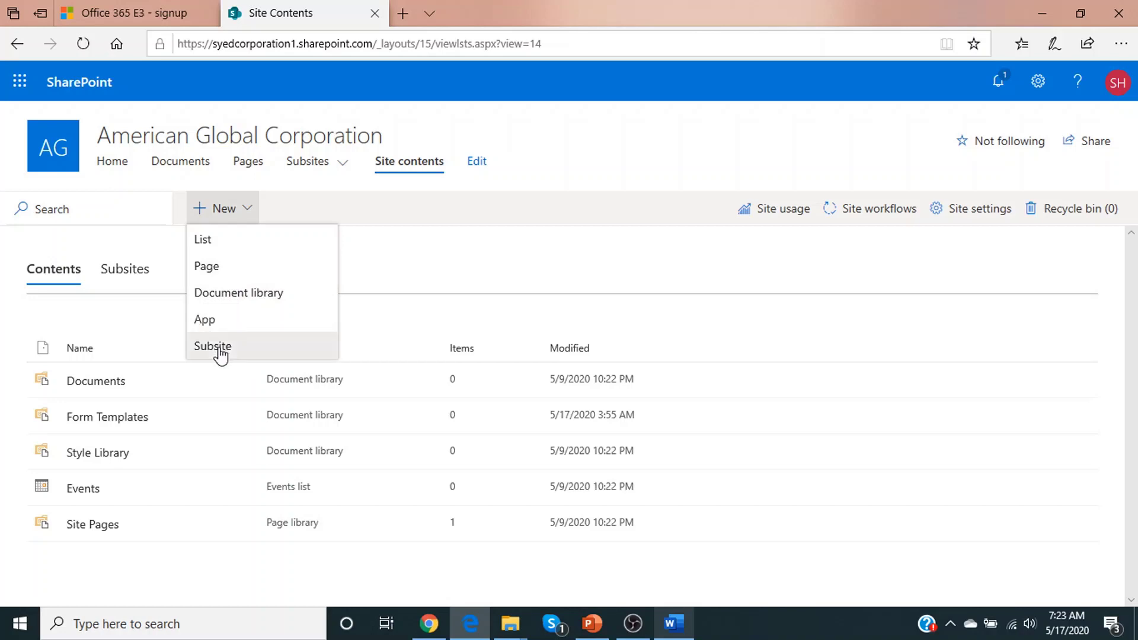
{"action": "left_click", "coordinate": [220, 350]}
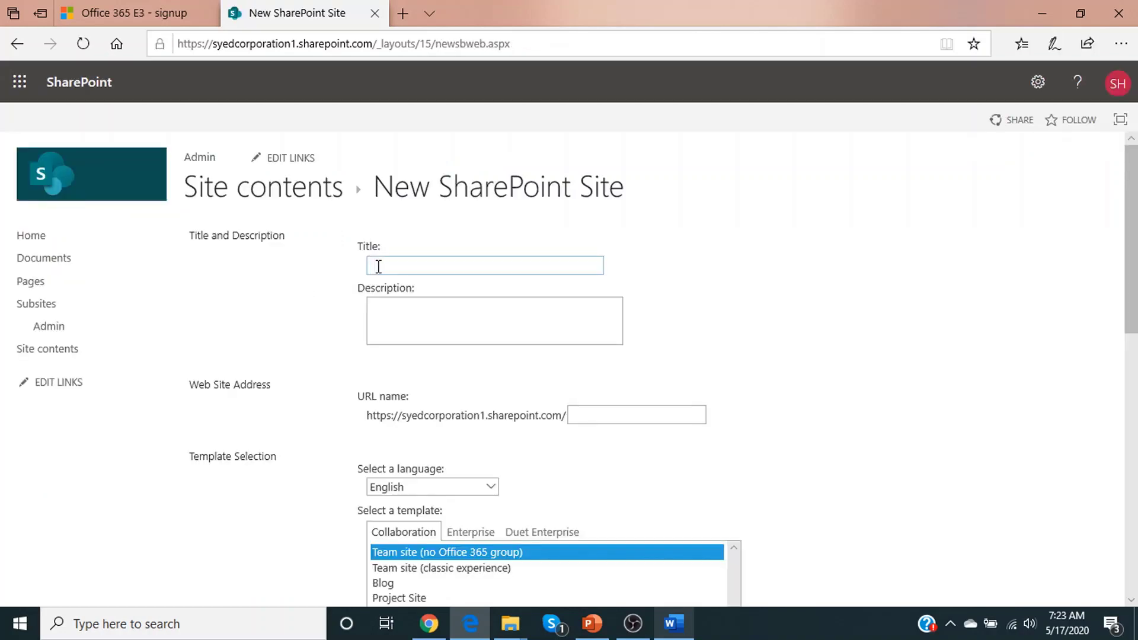
{"action": "right_click", "coordinate": [376, 268]}
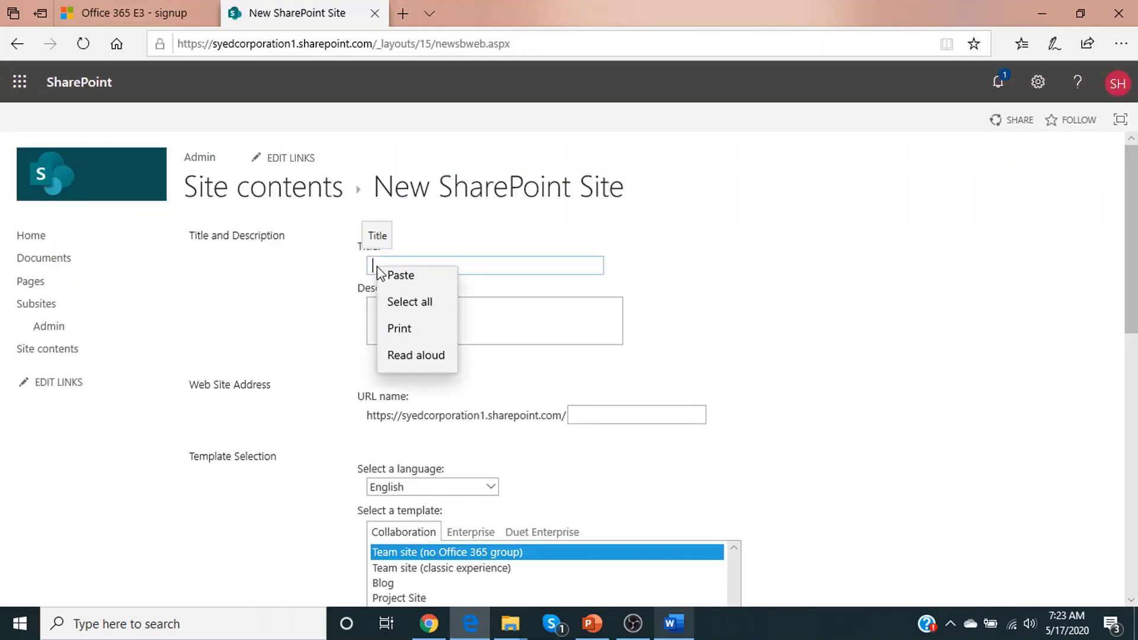
{"action": "left_click", "coordinate": [414, 290]}
{"action": "right_click", "coordinate": [588, 410]}
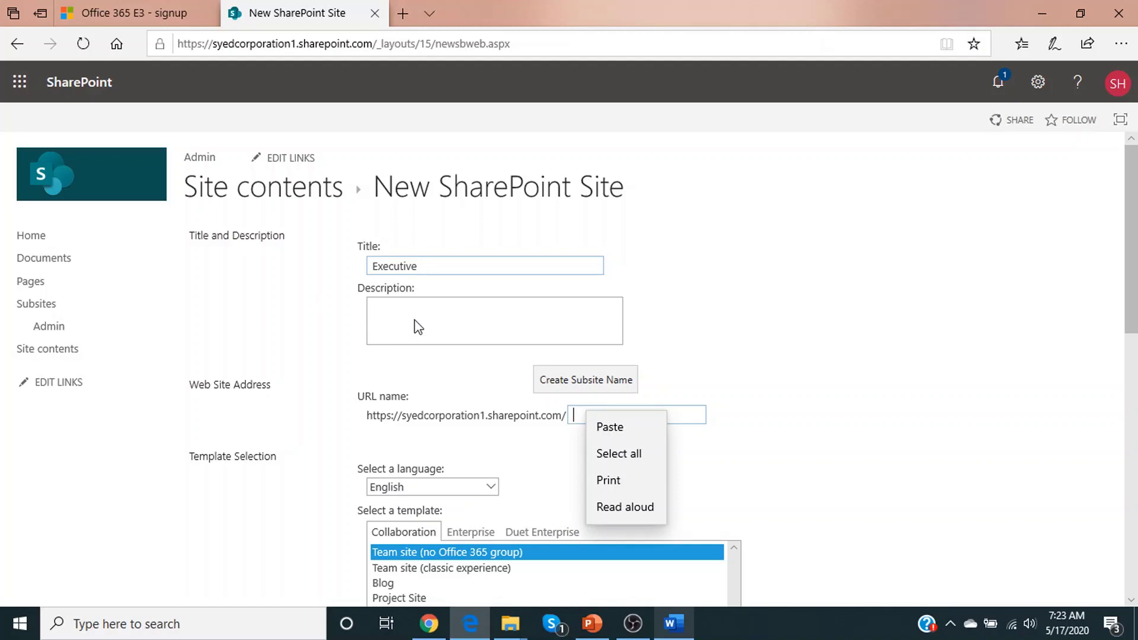
{"action": "key", "text": "Escape"}
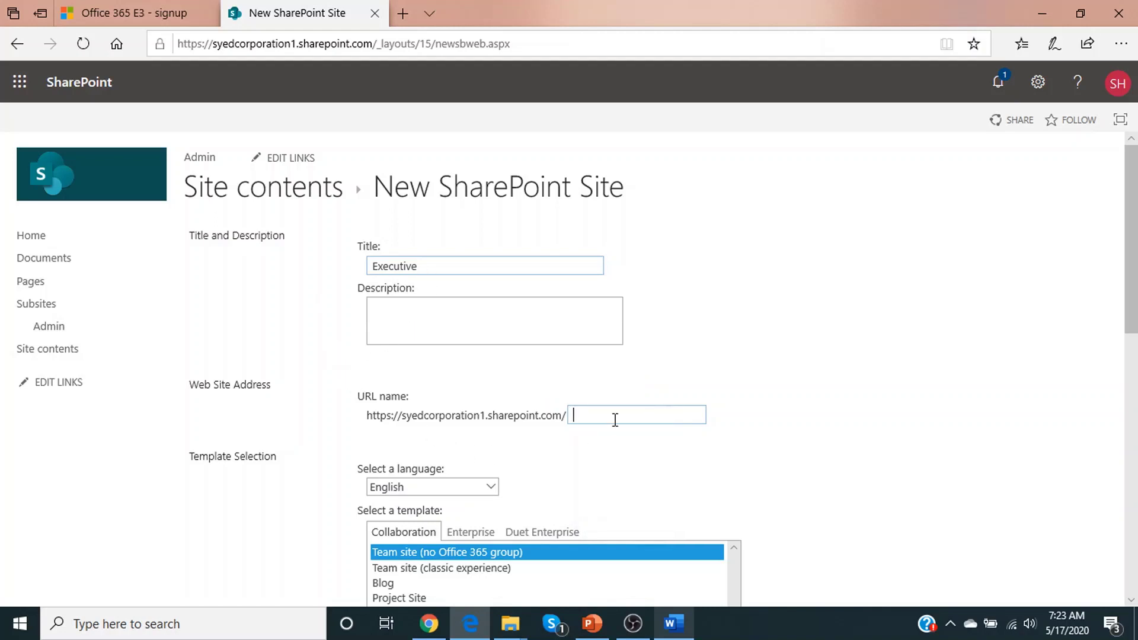
{"action": "right_click", "coordinate": [615, 415]}
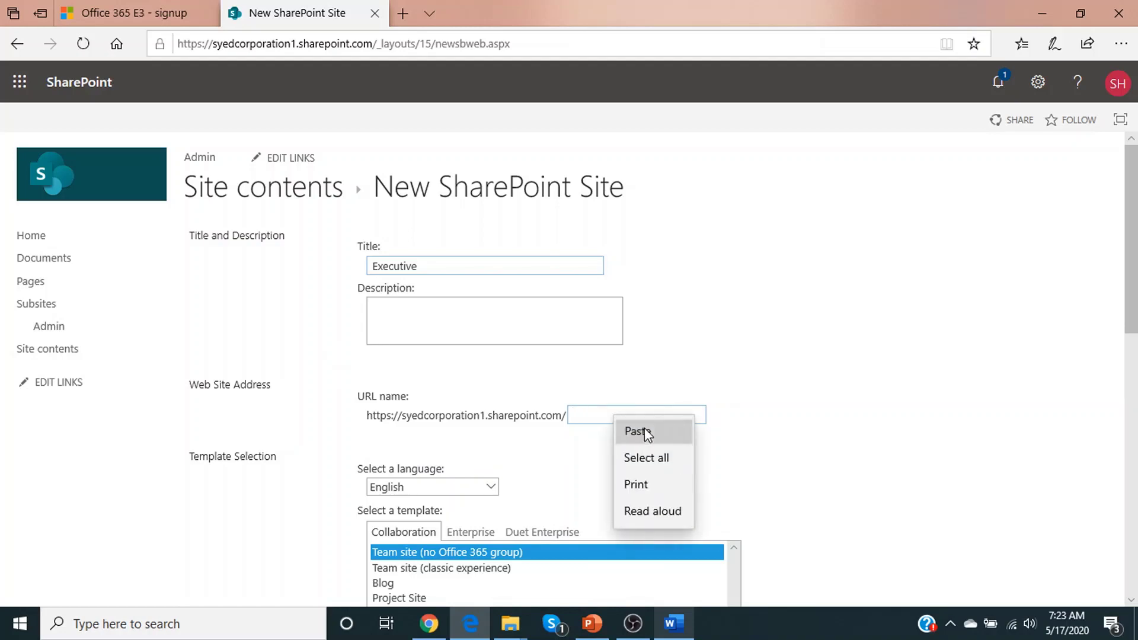
{"action": "left_click", "coordinate": [645, 428]}
Step: Choose the Blog template, inherit the parent's top link bar, and create the subsite
{"action": "scroll", "coordinate": [932, 473], "scroll_direction": "down", "scroll_amount": 2}
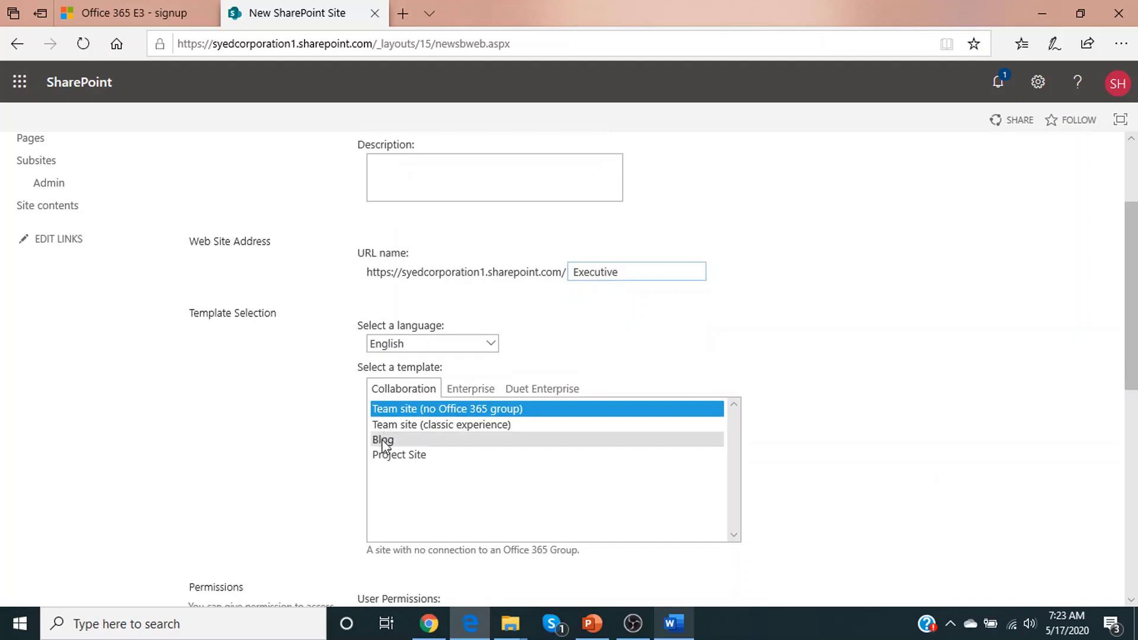
{"action": "left_click", "coordinate": [384, 442]}
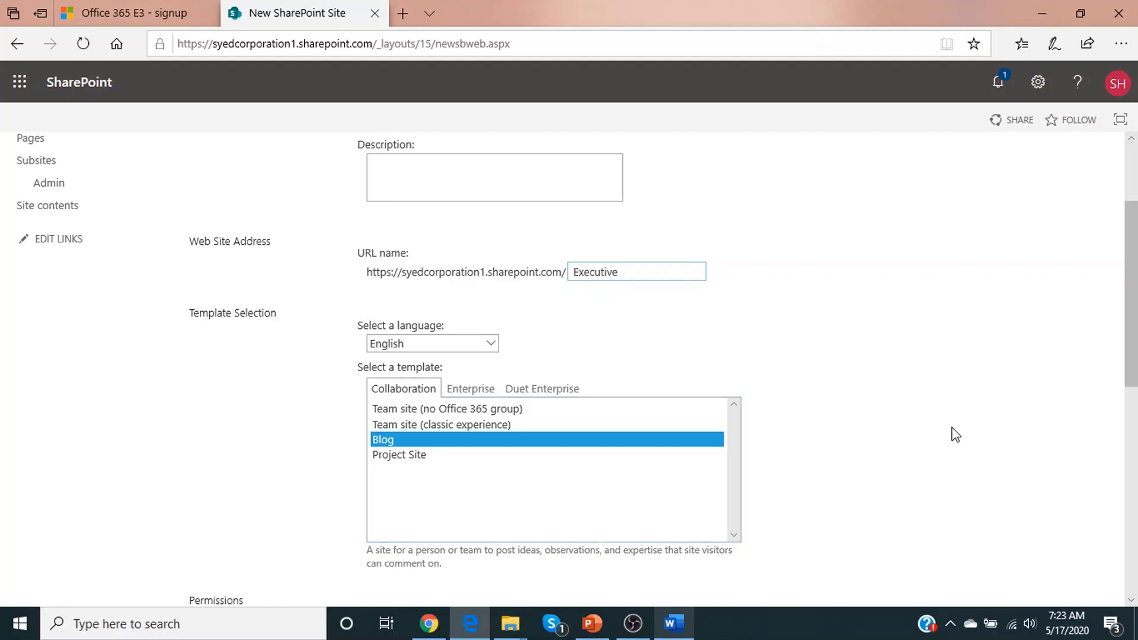
{"action": "scroll", "coordinate": [955, 435], "scroll_direction": "down", "scroll_amount": 3}
{"action": "scroll", "coordinate": [955, 435], "scroll_direction": "down", "scroll_amount": 1}
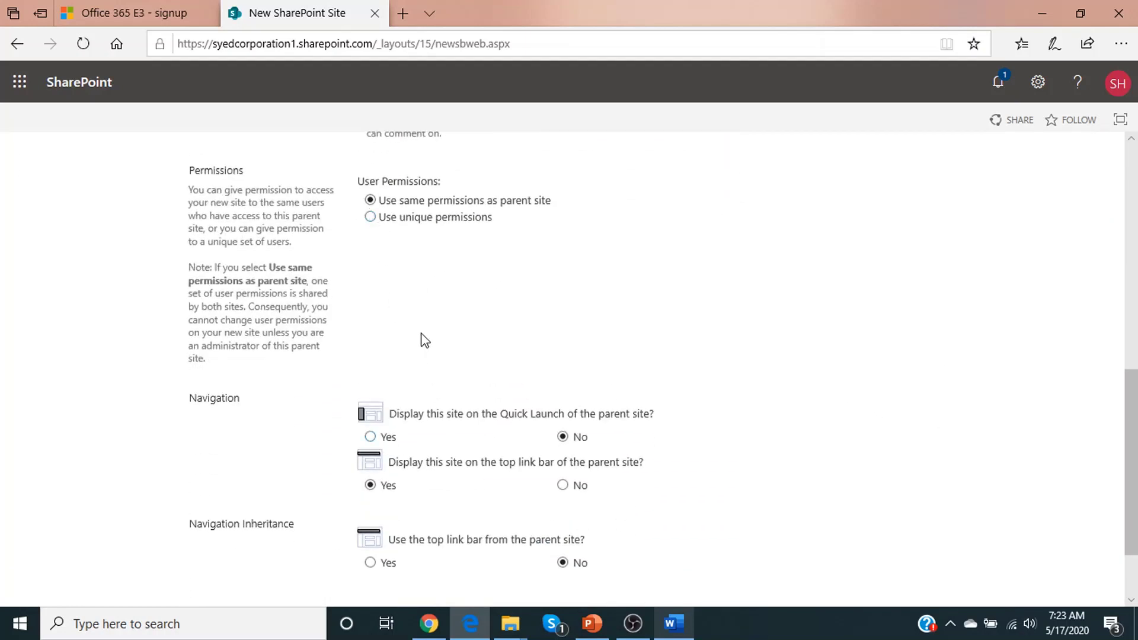
{"action": "scroll", "coordinate": [425, 332], "scroll_direction": "down", "scroll_amount": 2}
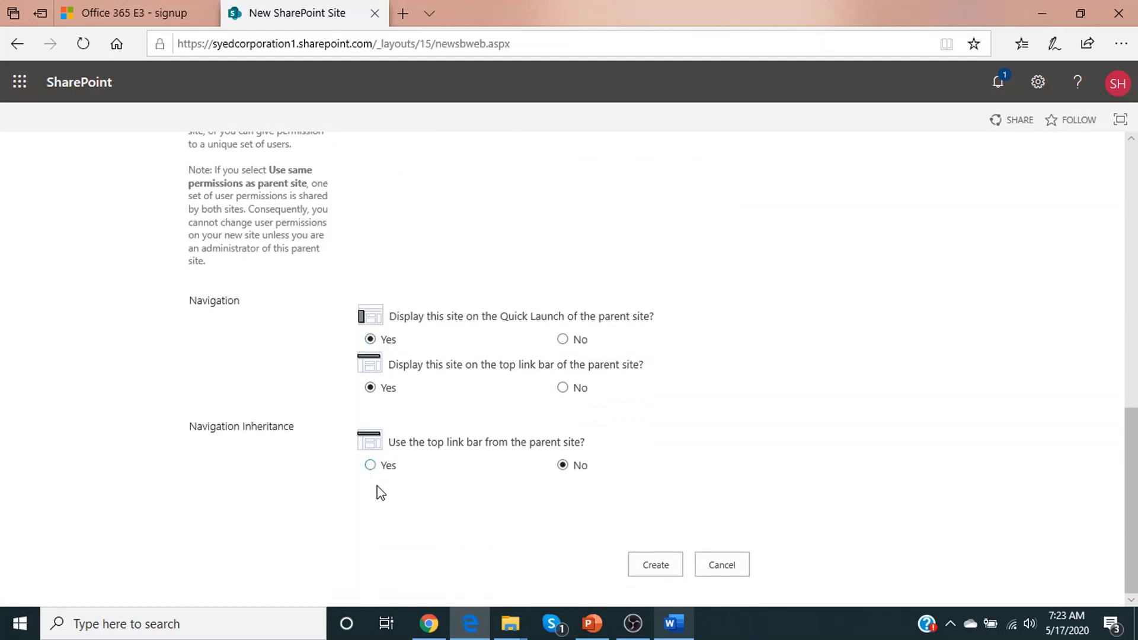
{"action": "left_click", "coordinate": [368, 464]}
{"action": "left_click", "coordinate": [655, 565]}
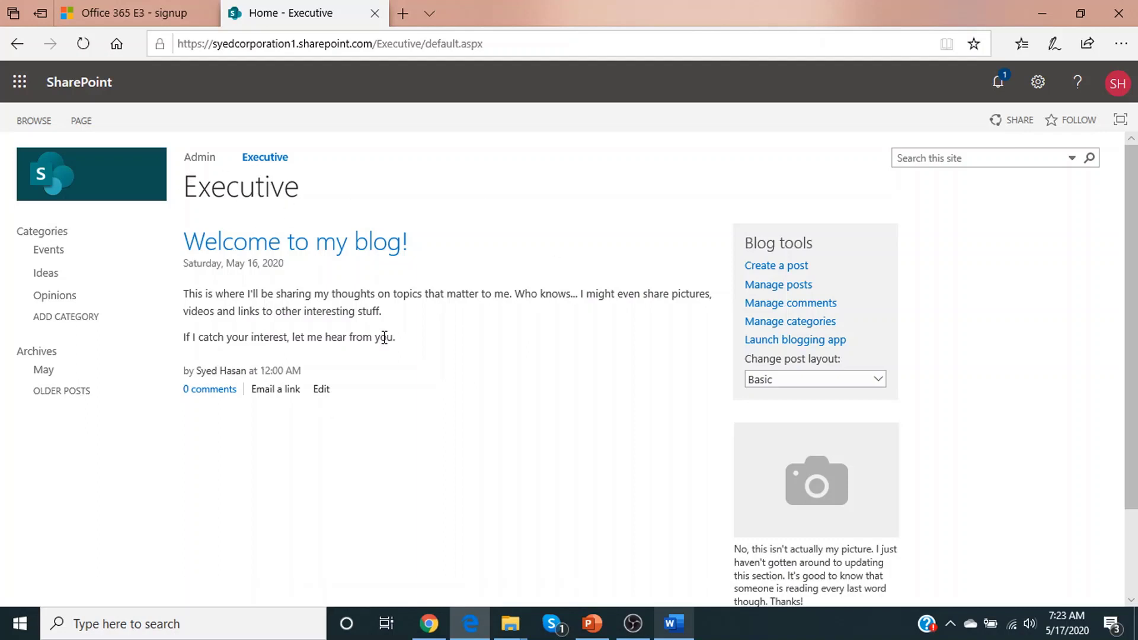
Step: Go back to the top-level site home page by removing /Executive from the URL
{"action": "left_click_drag", "start_coordinate": [377, 44], "coordinate": [492, 45]}
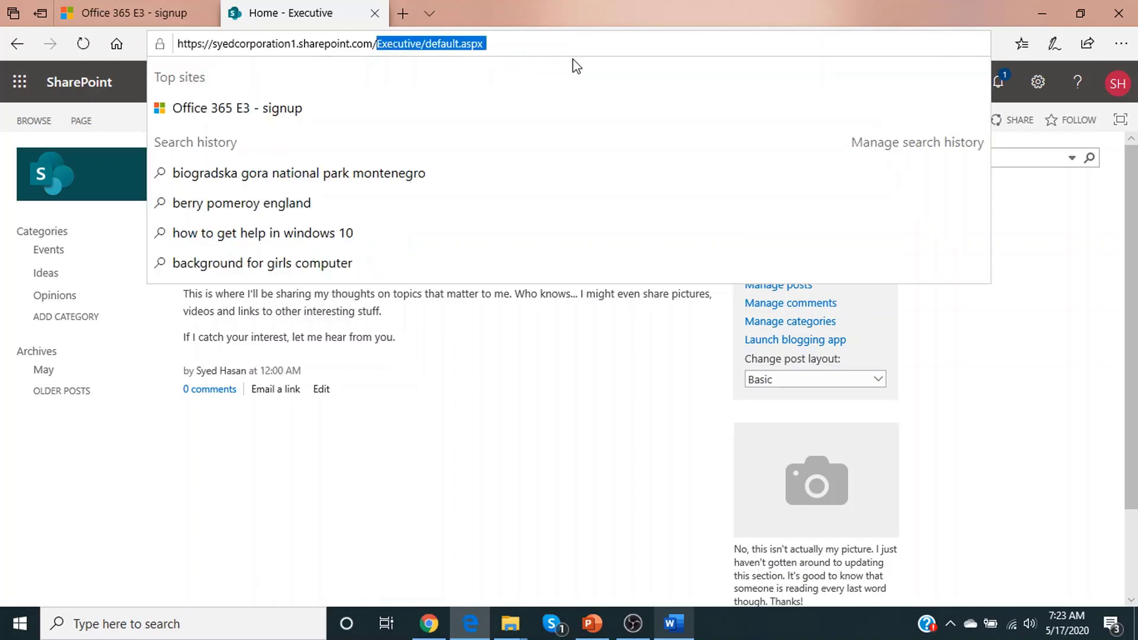
{"action": "key", "text": "BackSpace"}
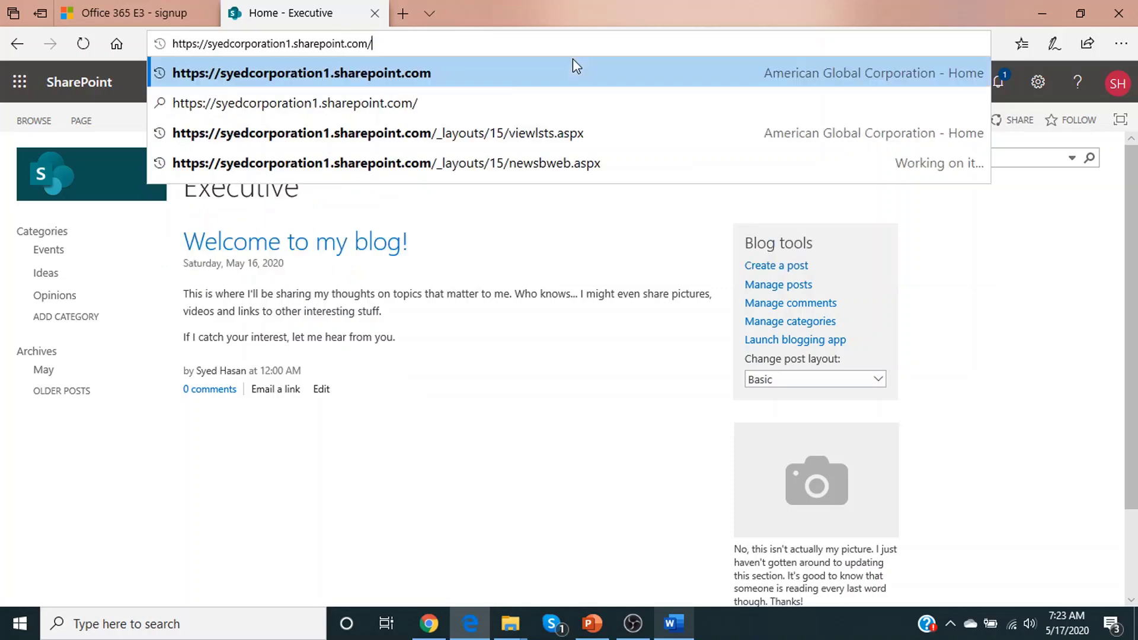
{"action": "key", "text": "Return"}
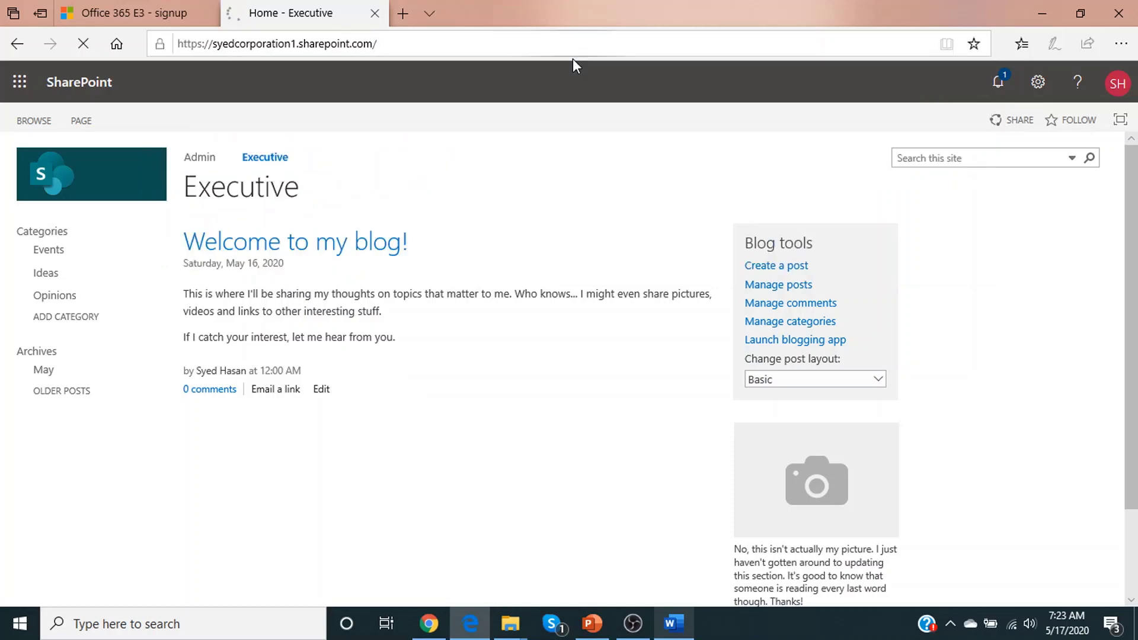
Step: Copy 'Human Resources' from the Word department list and minimize Word
{"action": "left_click", "coordinate": [674, 624]}
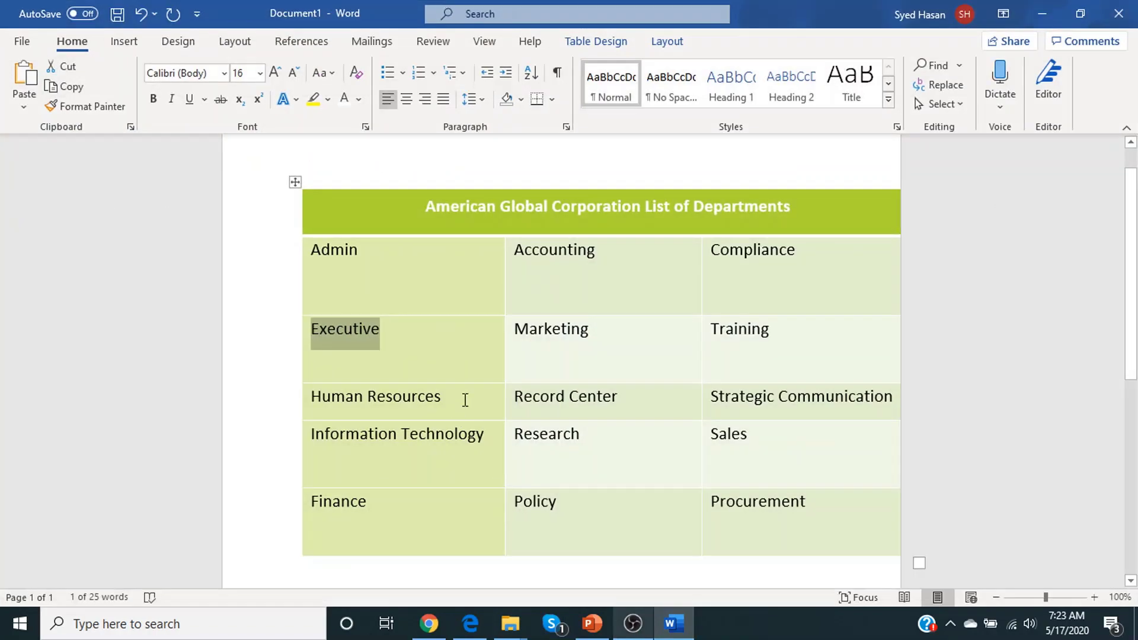
{"action": "left_click_drag", "start_coordinate": [440, 398], "coordinate": [310, 394]}
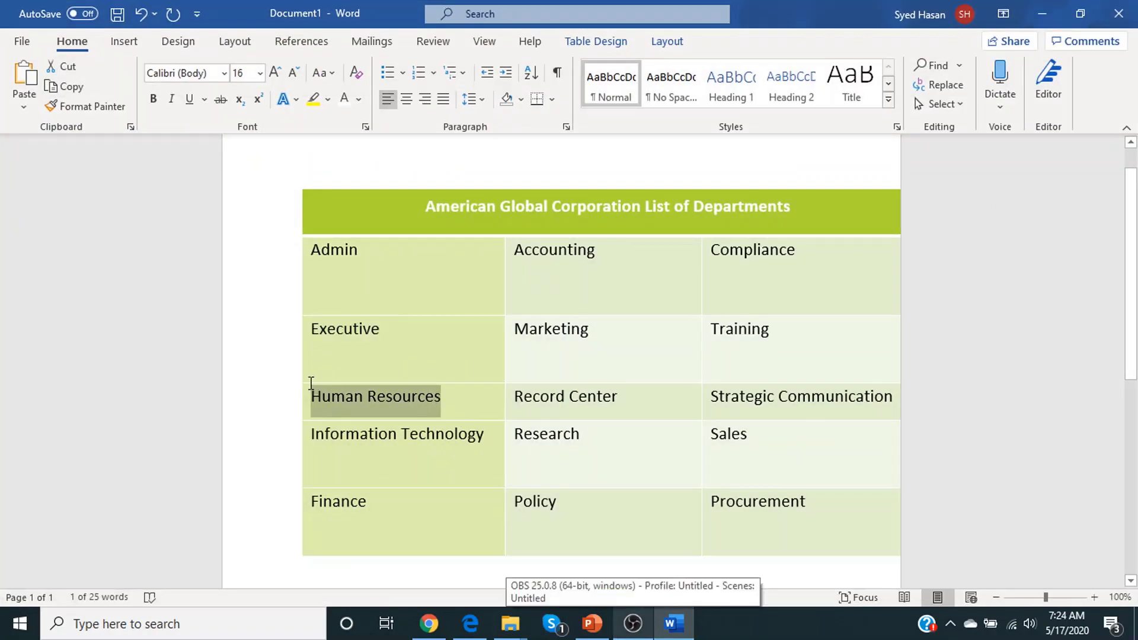
{"action": "right_click", "coordinate": [357, 402]}
{"action": "left_click", "coordinate": [453, 45]}
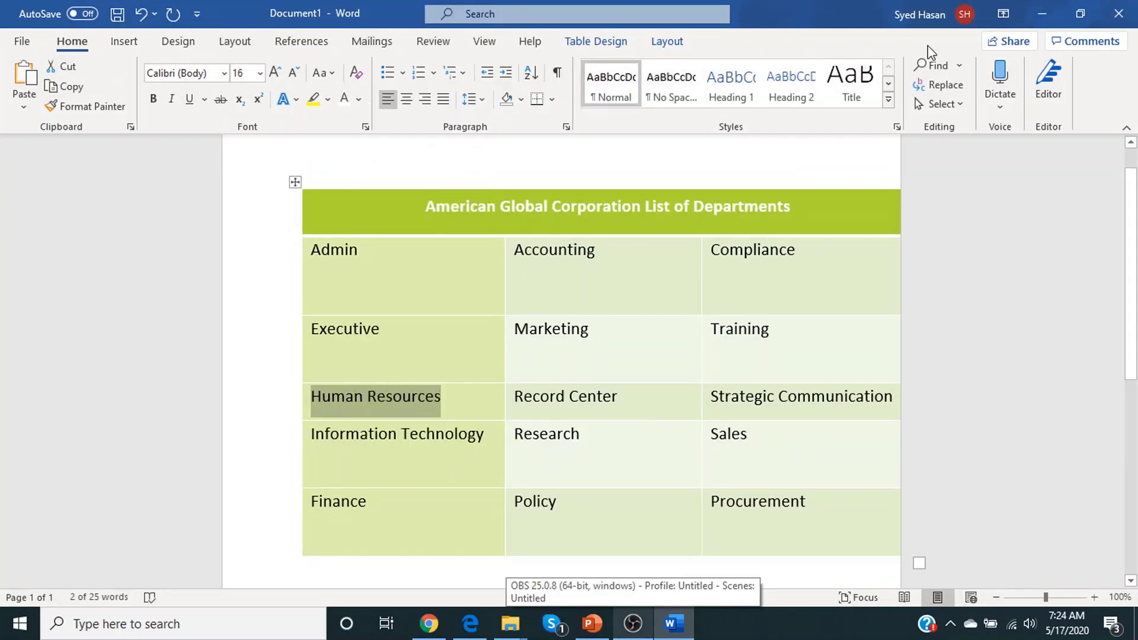
{"action": "left_click", "coordinate": [1045, 22]}
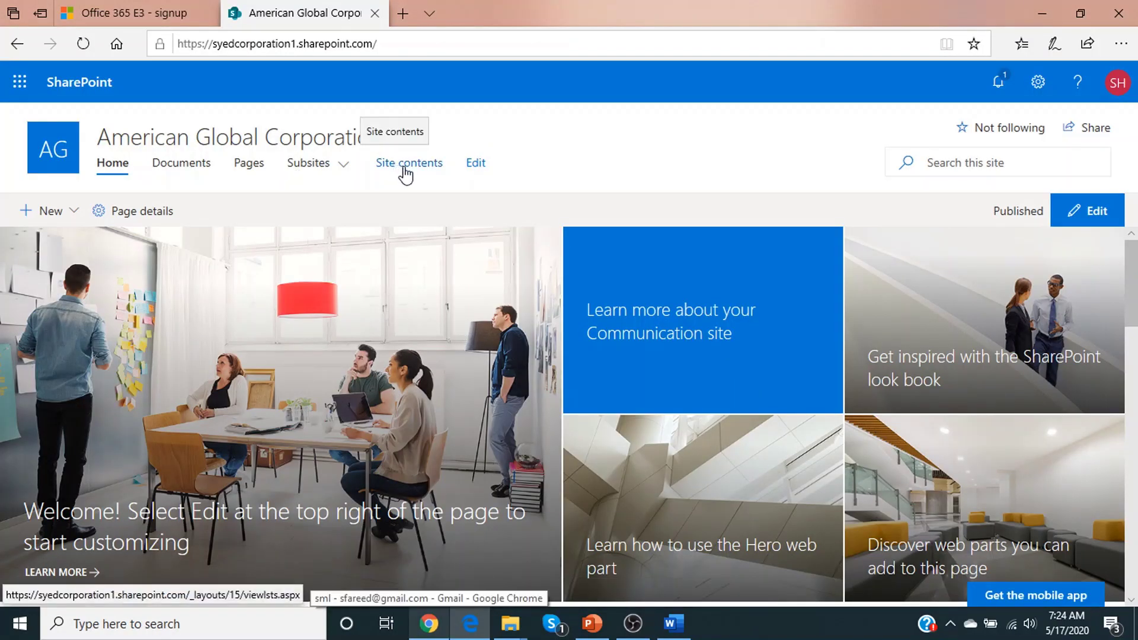
Step: Start a new subsite from Site contents with 'Human Resources' as Title and URL name
{"action": "left_click", "coordinate": [404, 169]}
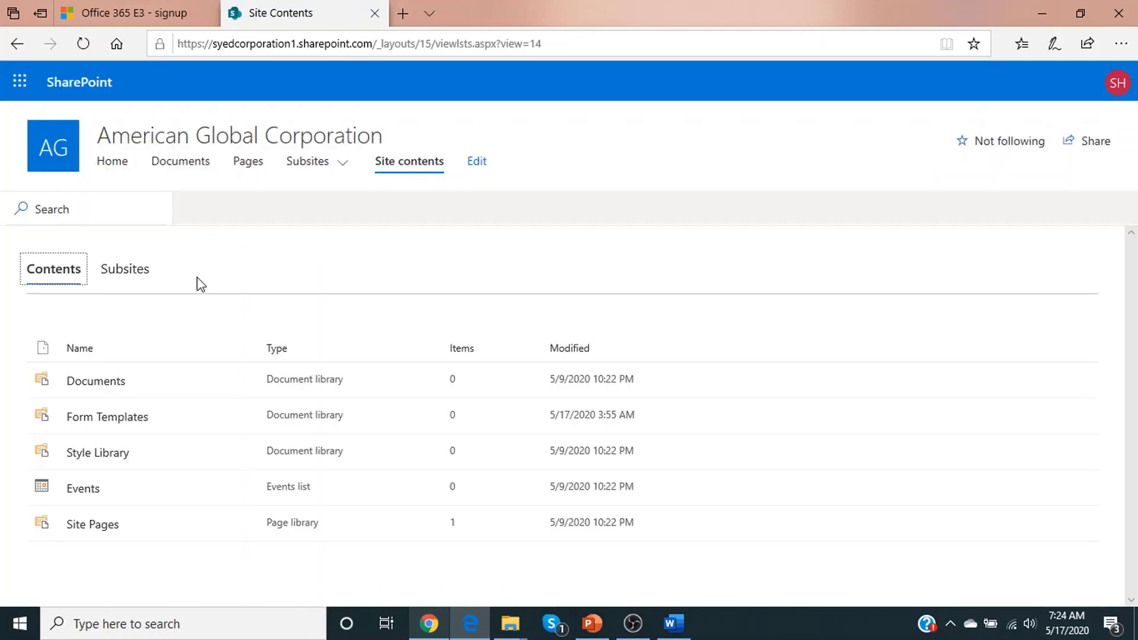
{"action": "left_click", "coordinate": [249, 210]}
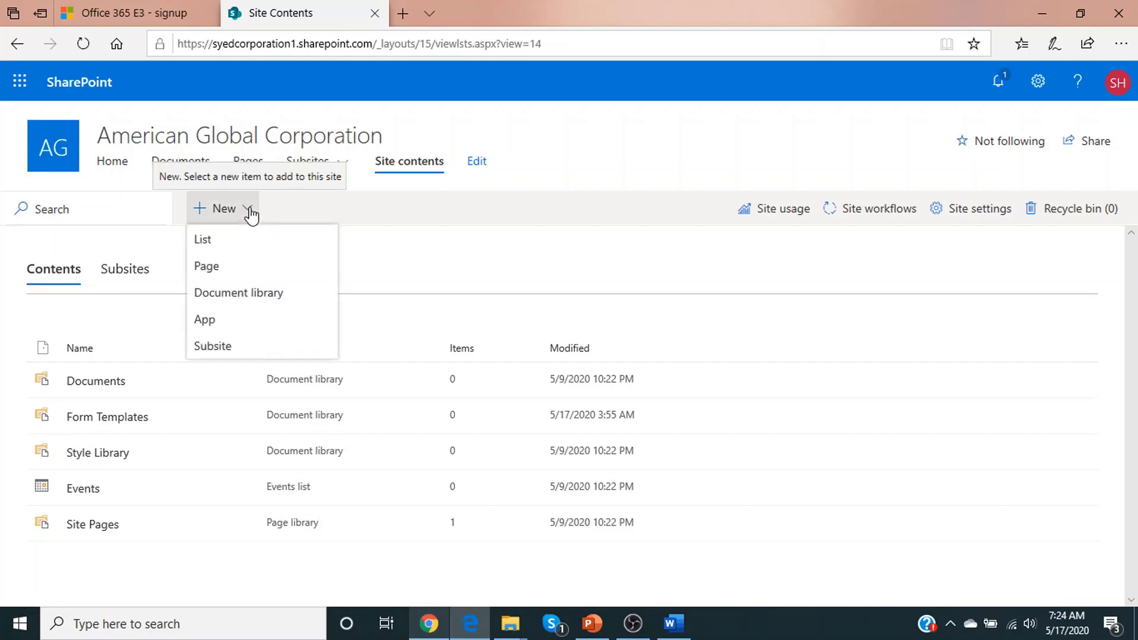
{"action": "left_click", "coordinate": [256, 350]}
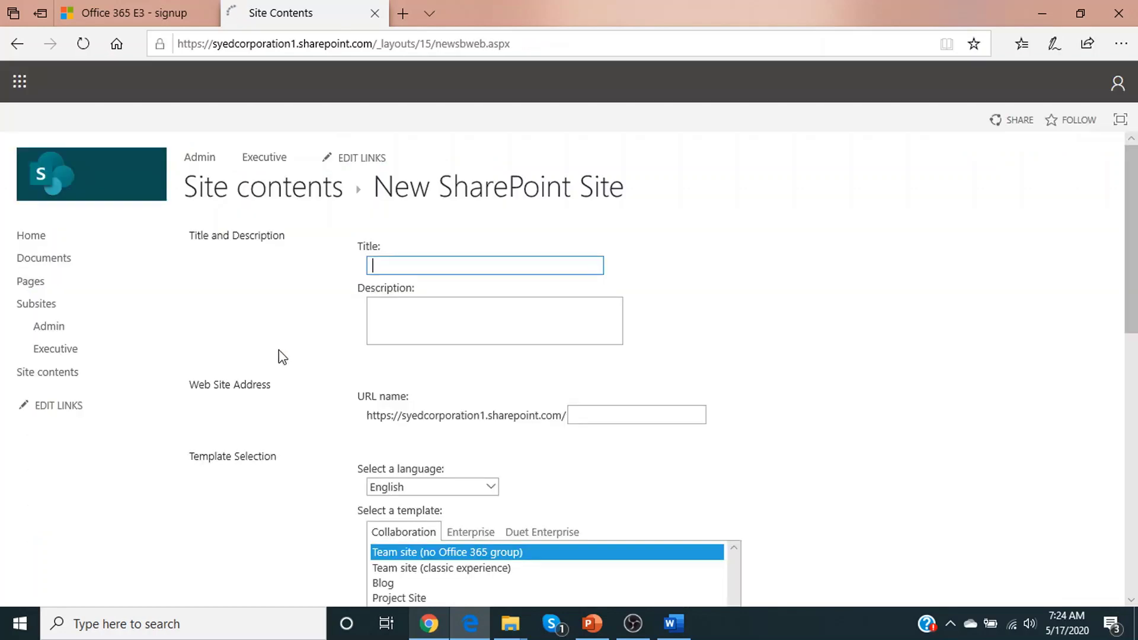
{"action": "right_click", "coordinate": [396, 268]}
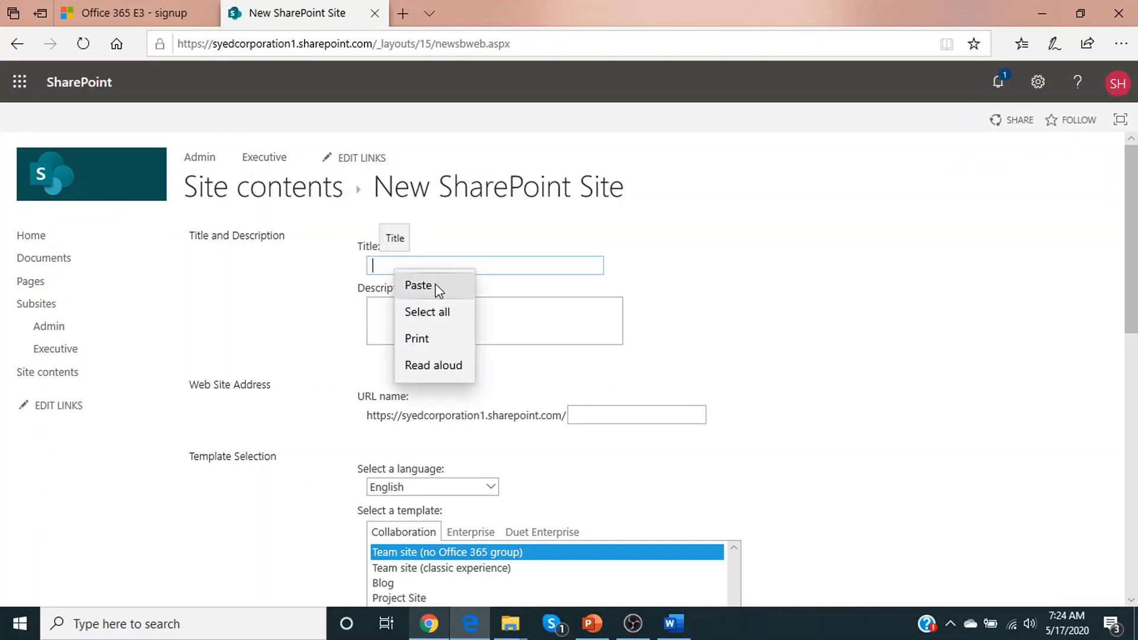
{"action": "left_click", "coordinate": [437, 287]}
{"action": "left_click", "coordinate": [603, 416]}
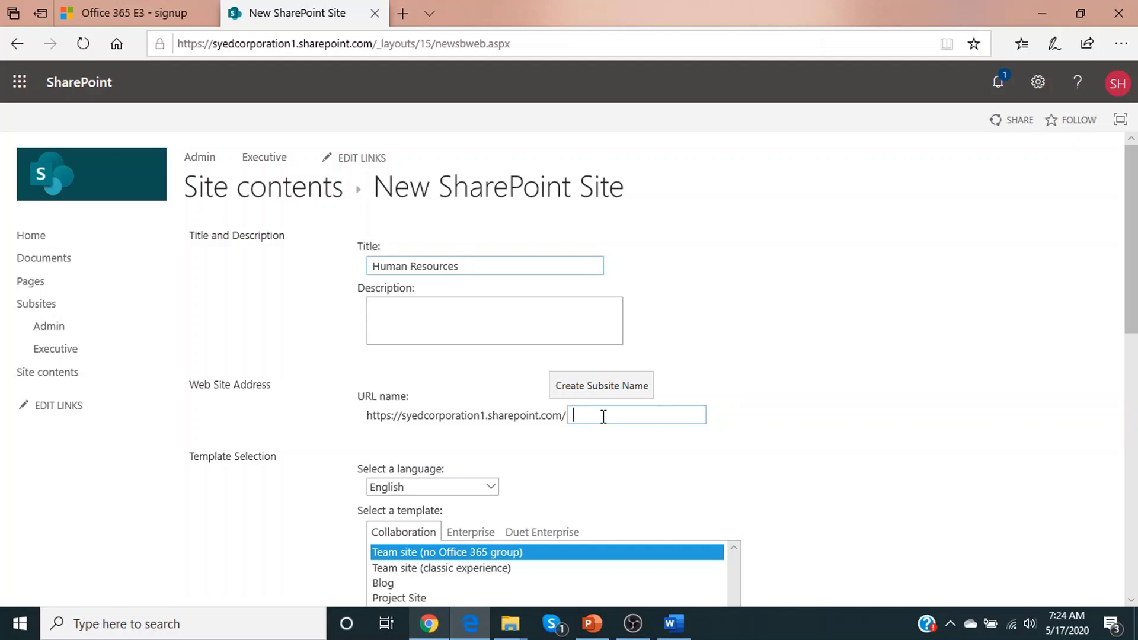
{"action": "right_click", "coordinate": [666, 418]}
{"action": "left_click", "coordinate": [700, 440]}
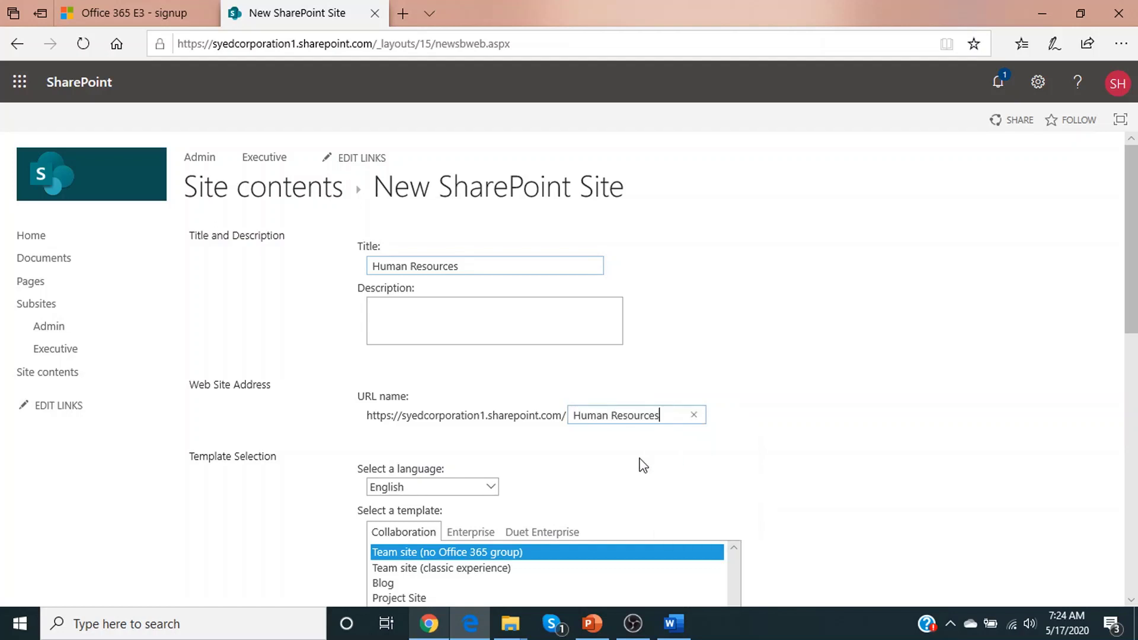
Step: Scroll through the template and navigation options with Quick Launch and top link bar at Yes, reaching Create
{"action": "scroll", "coordinate": [853, 506], "scroll_direction": "down", "scroll_amount": 1}
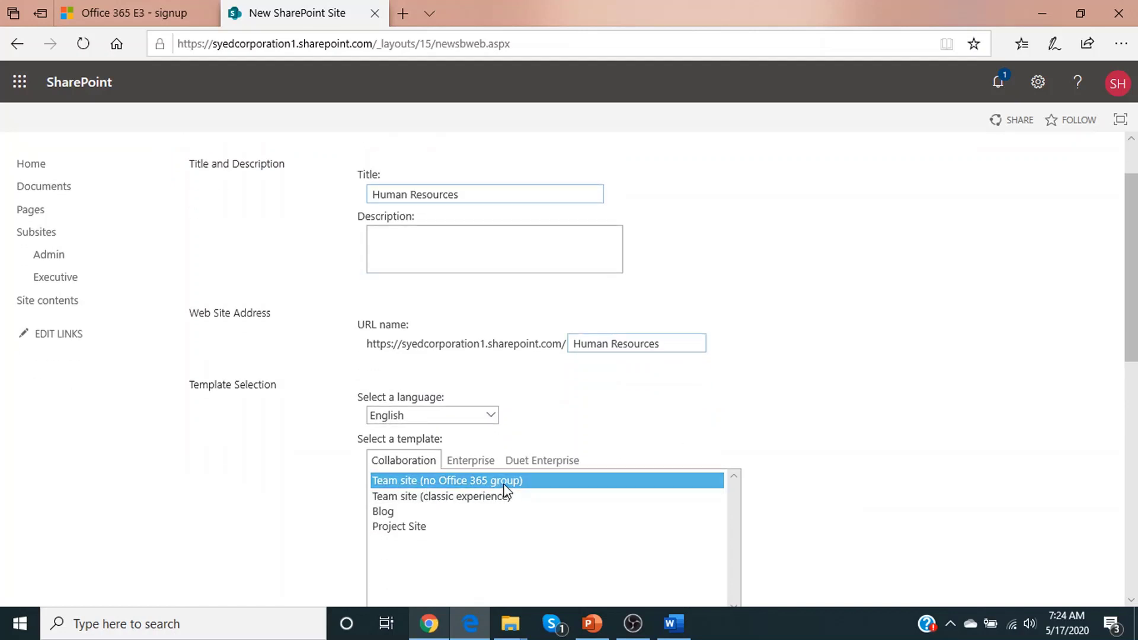
{"action": "scroll", "coordinate": [923, 478], "scroll_direction": "down", "scroll_amount": 2}
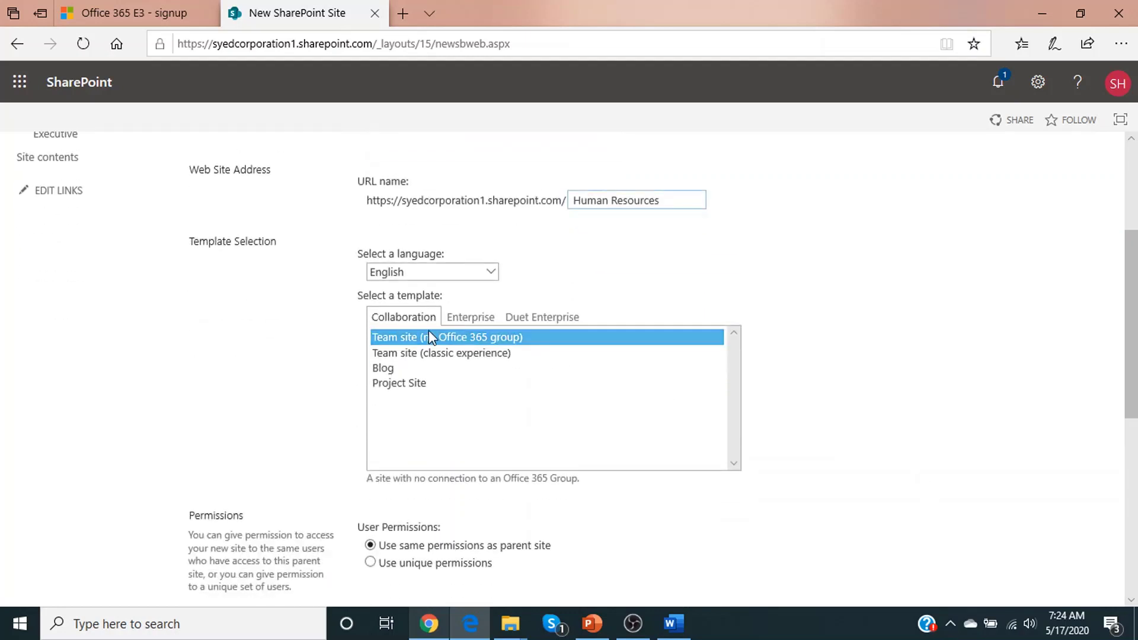
{"action": "scroll", "coordinate": [520, 394], "scroll_direction": "down", "scroll_amount": 1}
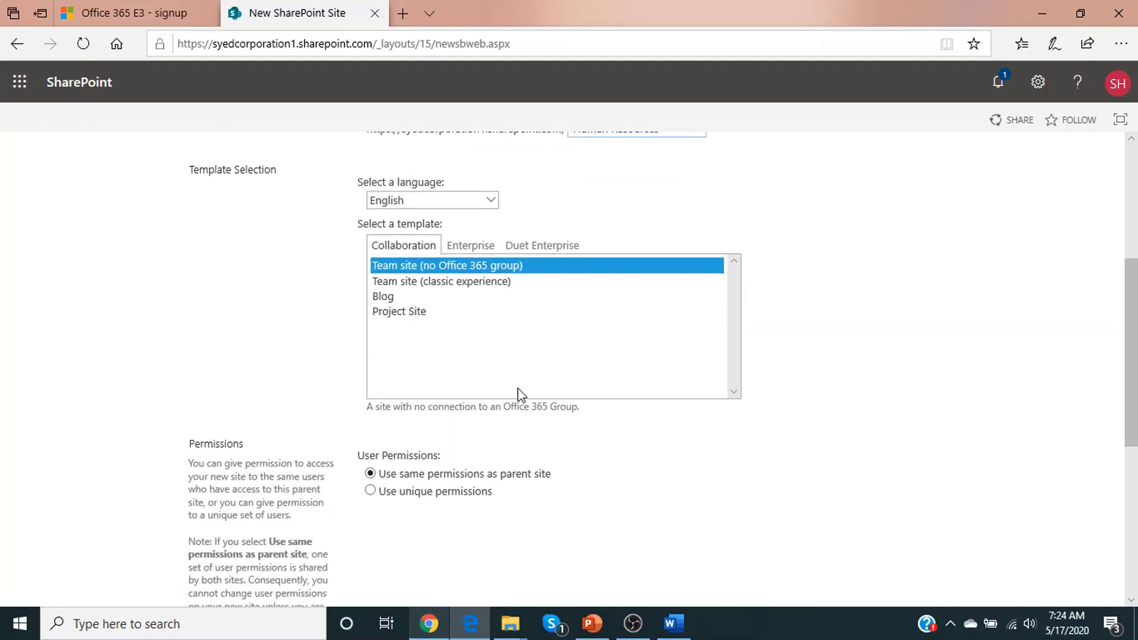
{"action": "scroll", "coordinate": [530, 474], "scroll_direction": "down", "scroll_amount": 1}
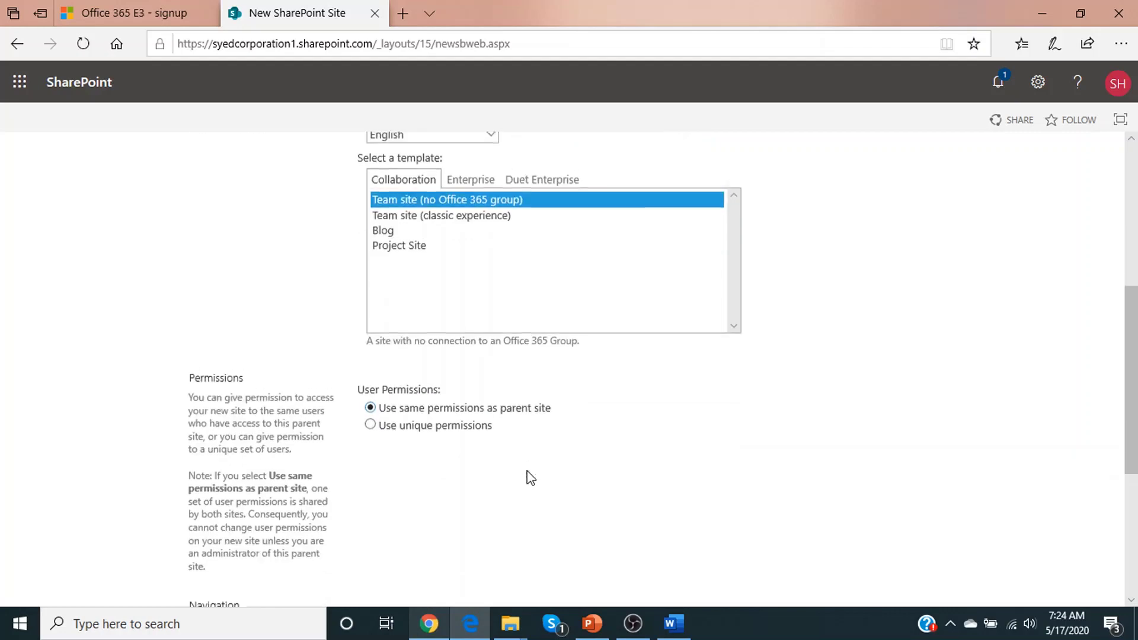
{"action": "scroll", "coordinate": [529, 474], "scroll_direction": "up", "scroll_amount": 1}
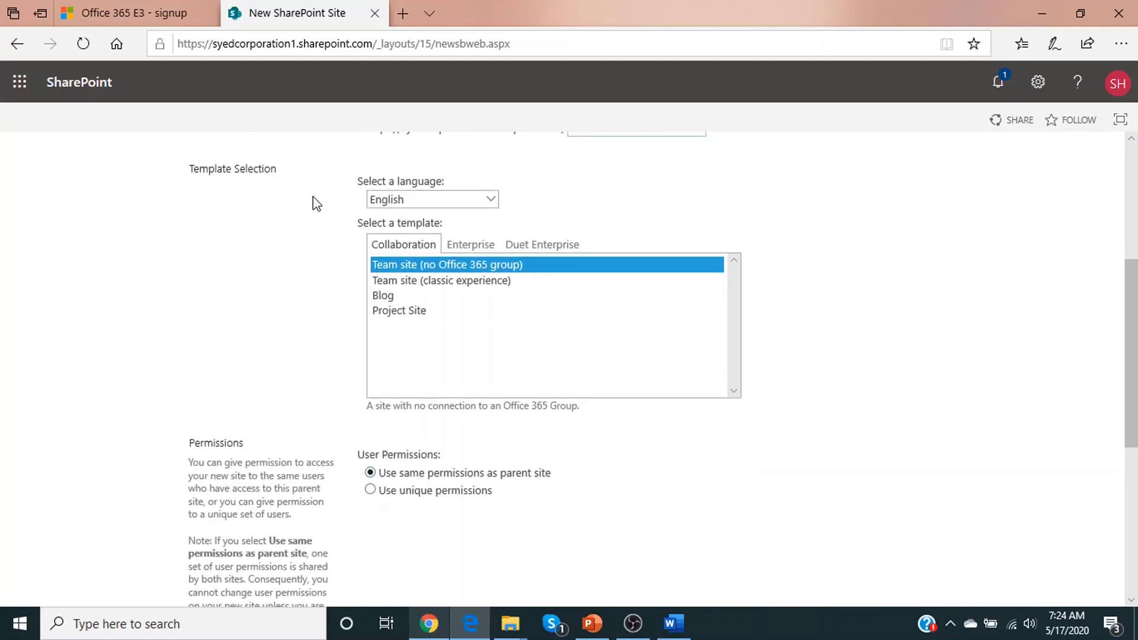
{"action": "scroll", "coordinate": [343, 439], "scroll_direction": "down", "scroll_amount": 5}
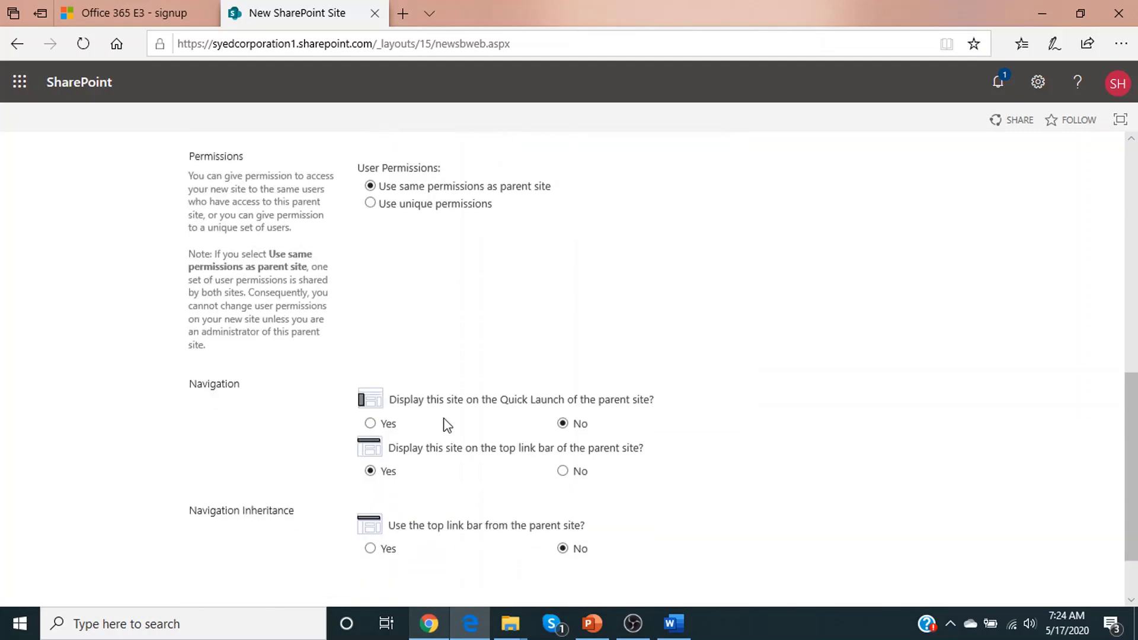
{"action": "scroll", "coordinate": [374, 457], "scroll_direction": "down", "scroll_amount": 1}
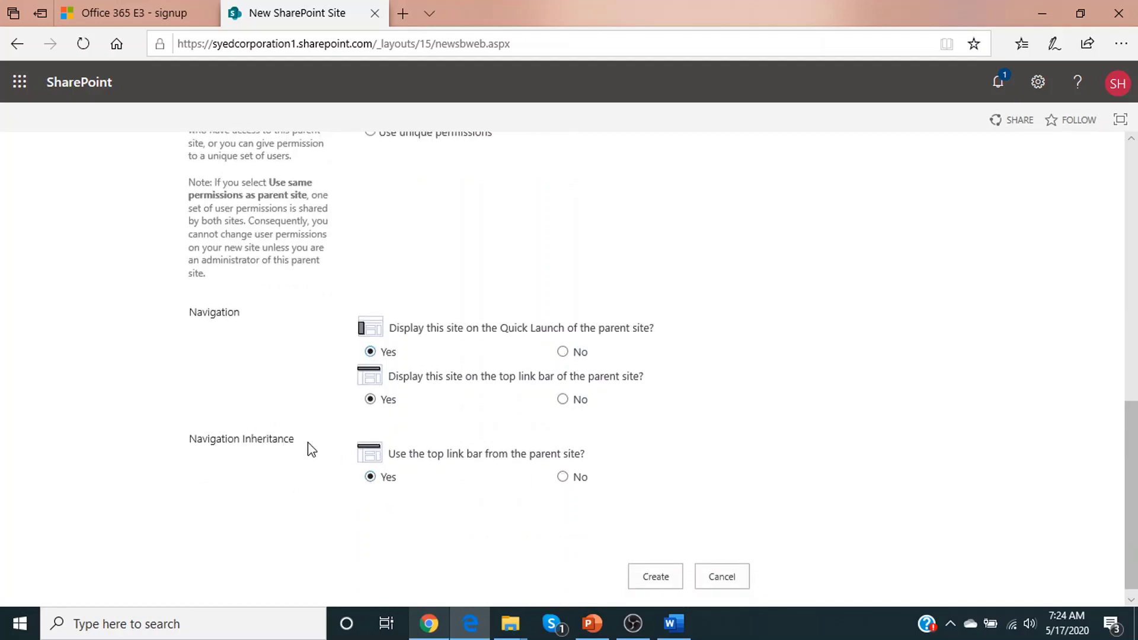
{"action": "scroll", "coordinate": [875, 521], "scroll_direction": "up", "scroll_amount": 2}
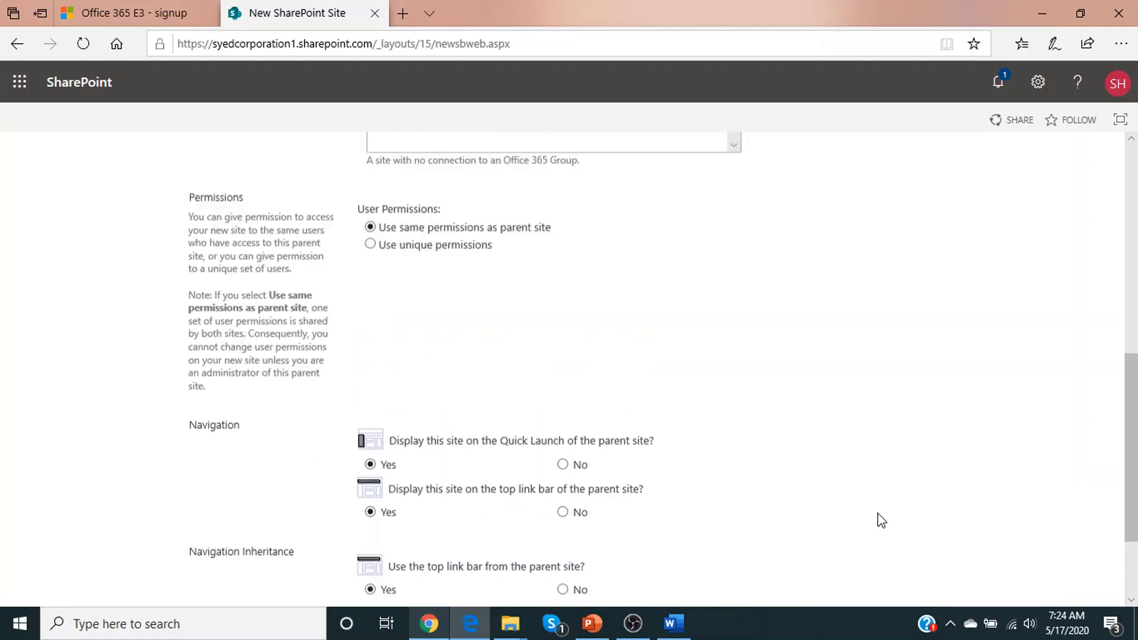
{"action": "scroll", "coordinate": [884, 516], "scroll_direction": "down", "scroll_amount": 2}
{"action": "scroll", "coordinate": [890, 514], "scroll_direction": "down", "scroll_amount": 1}
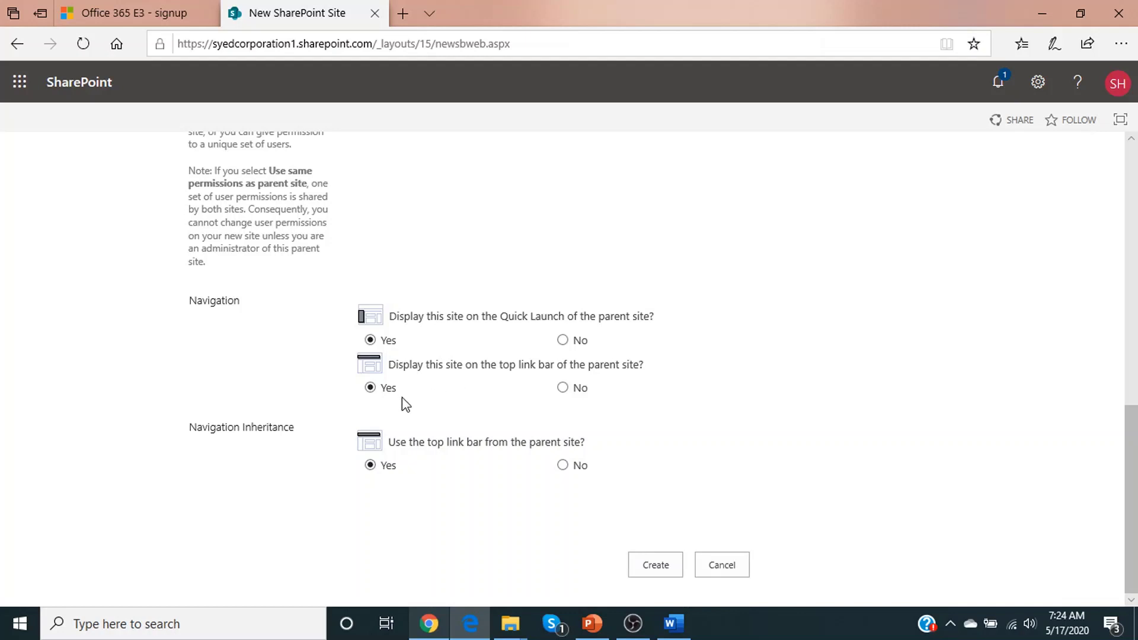
Step: Create the Human Resources subsite, then copy 'Information Technology' from the Word list
{"action": "left_click", "coordinate": [663, 566]}
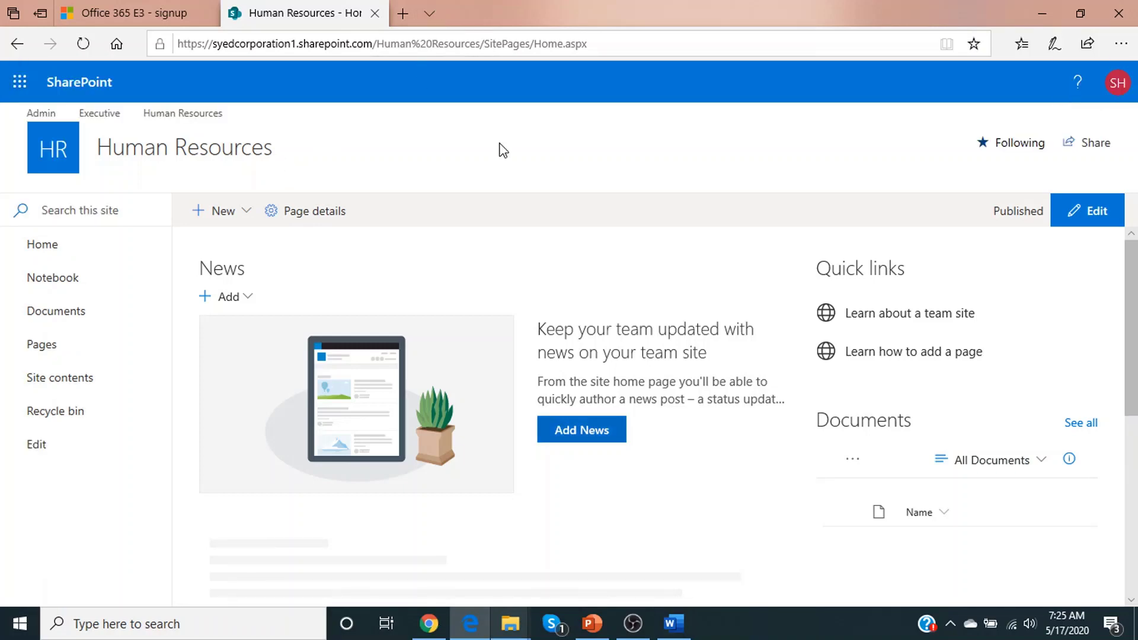
{"action": "left_click", "coordinate": [672, 623]}
{"action": "left_click_drag", "start_coordinate": [477, 436], "coordinate": [295, 422]}
{"action": "key", "text": "ctrl+c"}
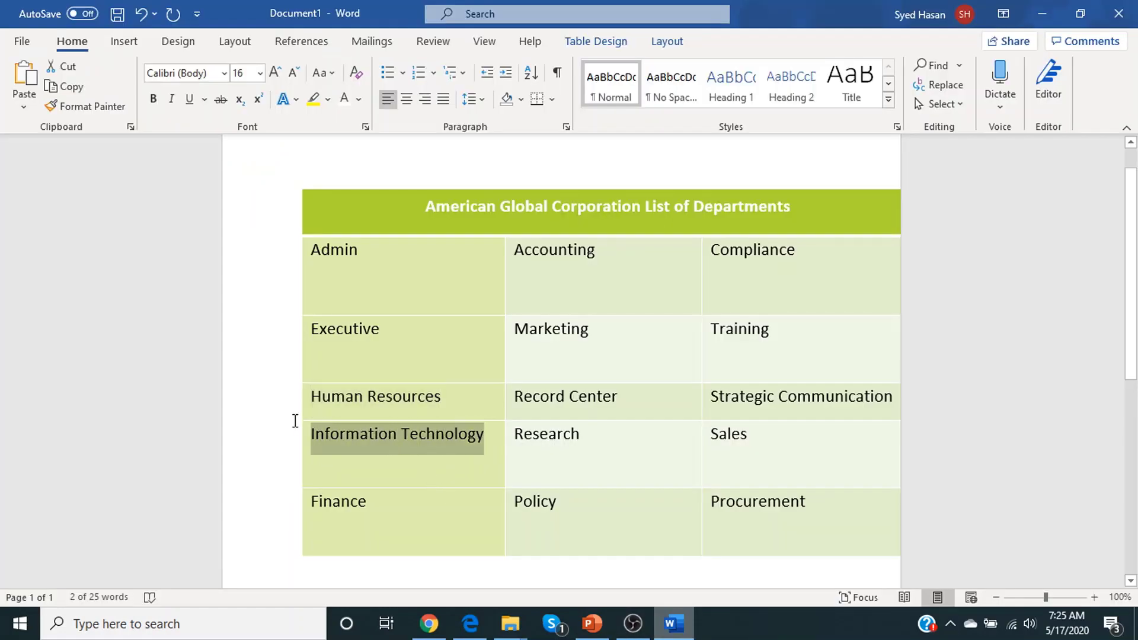
{"action": "right_click", "coordinate": [361, 432]}
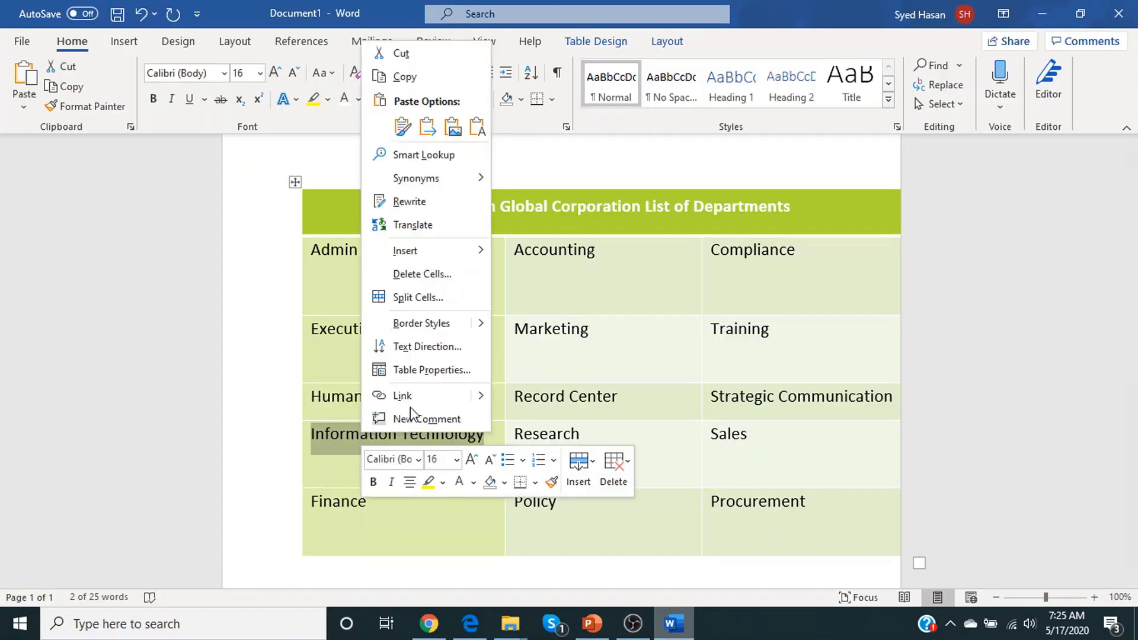
{"action": "left_click", "coordinate": [443, 79]}
{"action": "left_click", "coordinate": [1045, 20]}
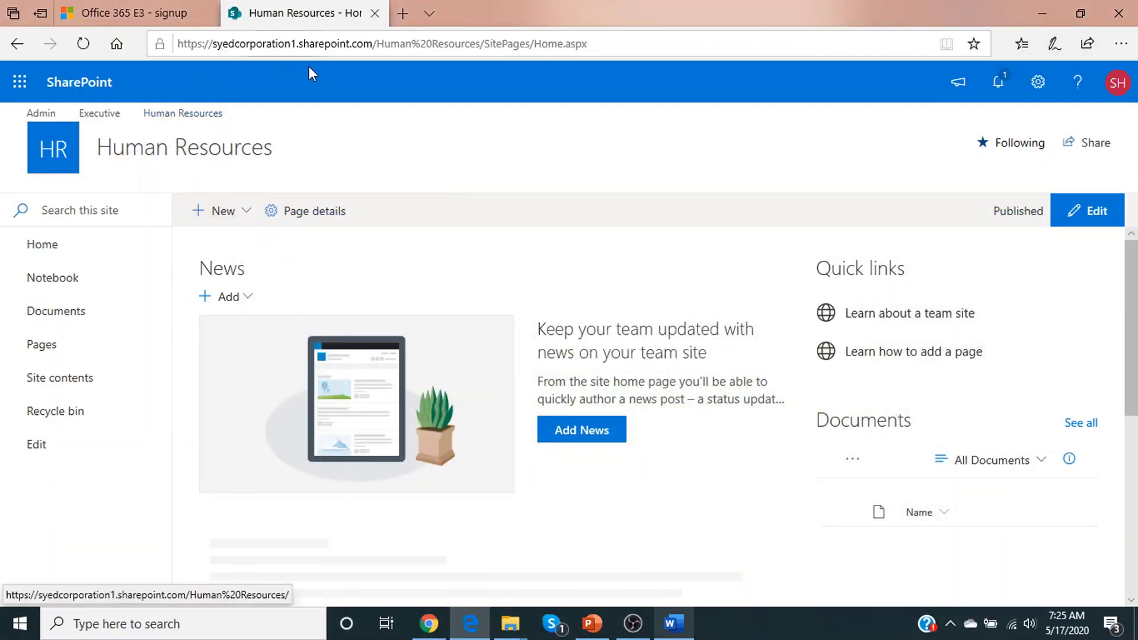
Step: Trim the address back to the root American Global Corporation site and load it
{"action": "left_click", "coordinate": [378, 42]}
{"action": "left_click_drag", "start_coordinate": [379, 43], "coordinate": [735, 99]}
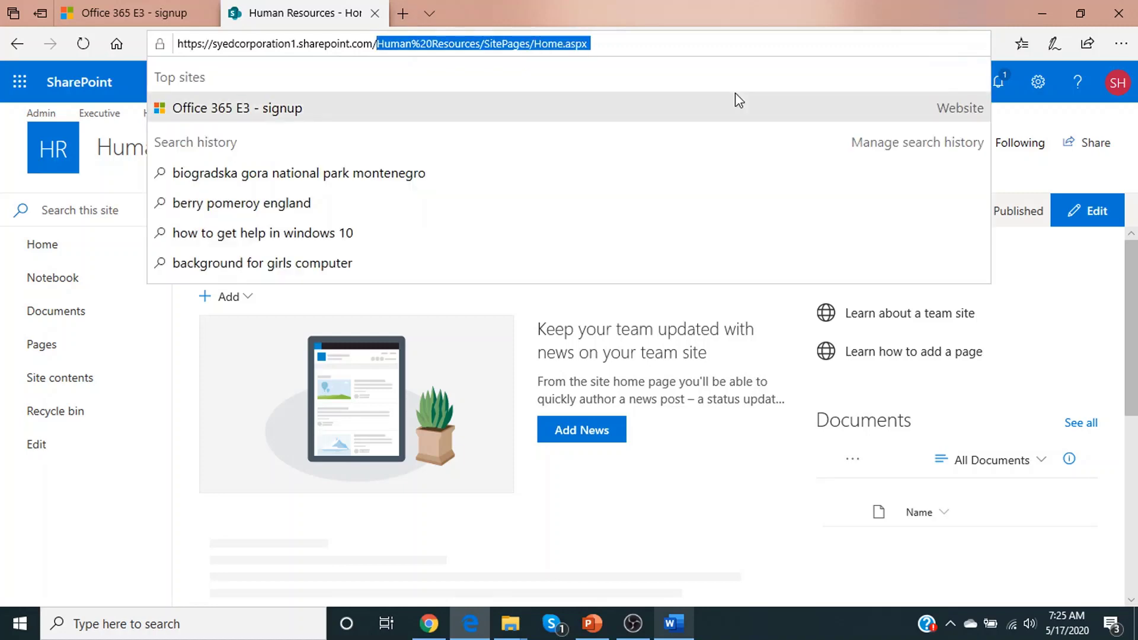
{"action": "key", "text": "BackSpace"}
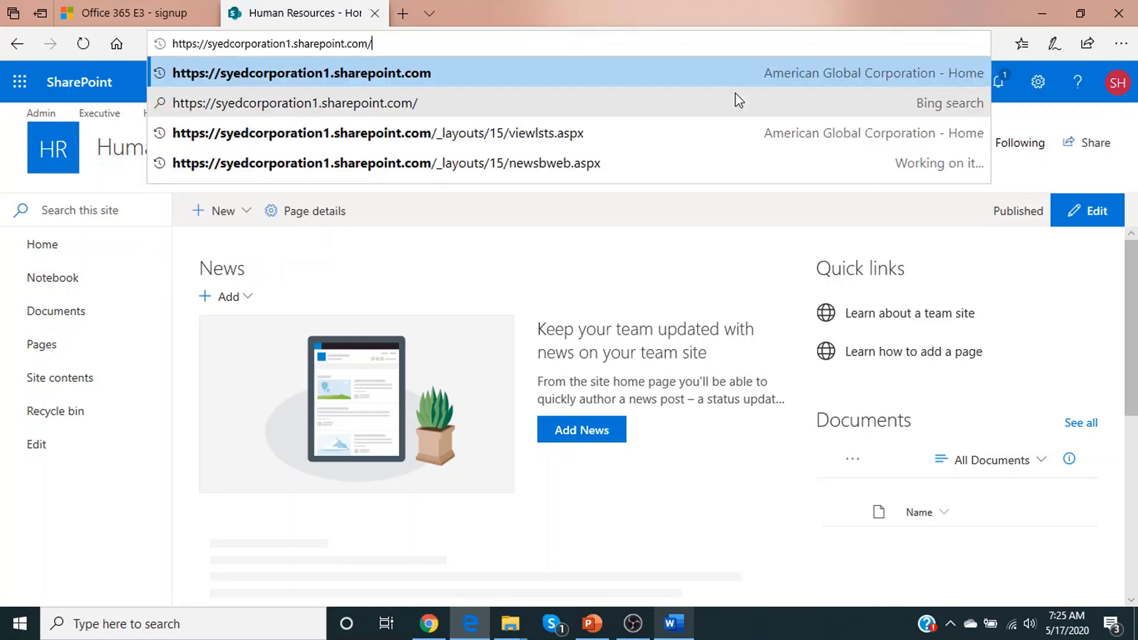
{"action": "key", "text": "Return"}
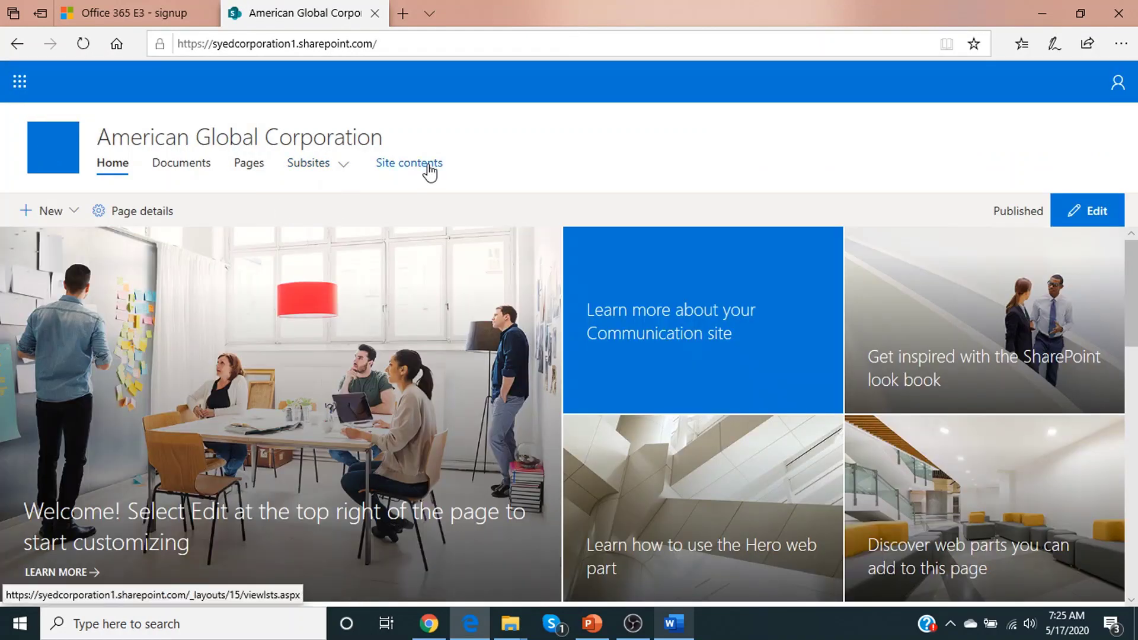
Step: Open the root site's contents and start a new subsite via New > Subsite
{"action": "left_click", "coordinate": [430, 172]}
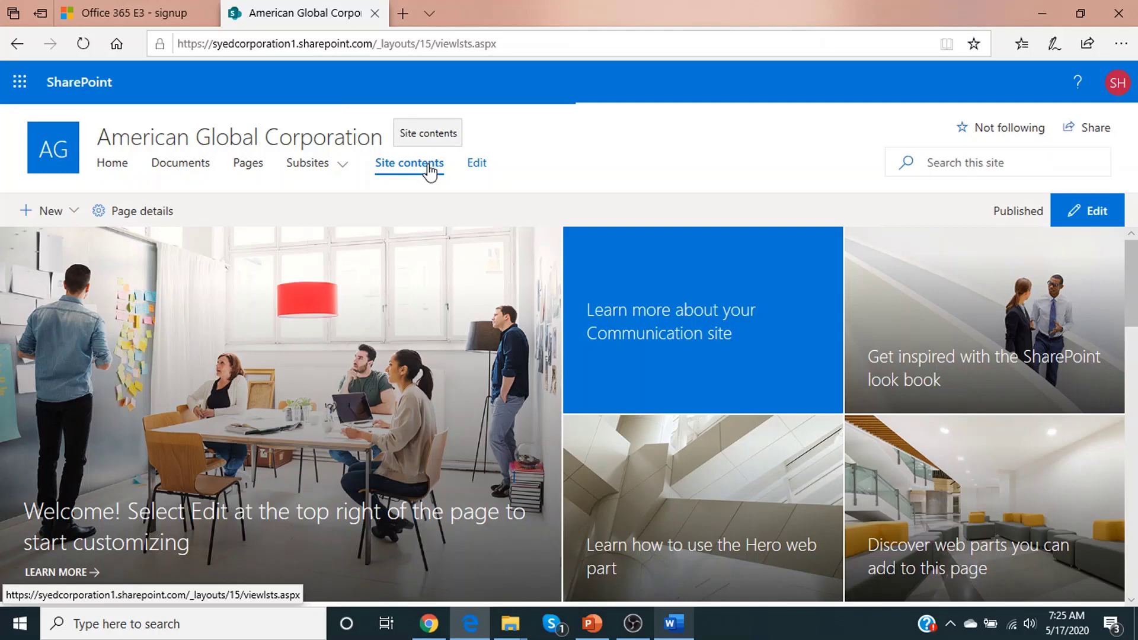
{"action": "key", "text": "alt+Left"}
{"action": "left_click", "coordinate": [430, 171]}
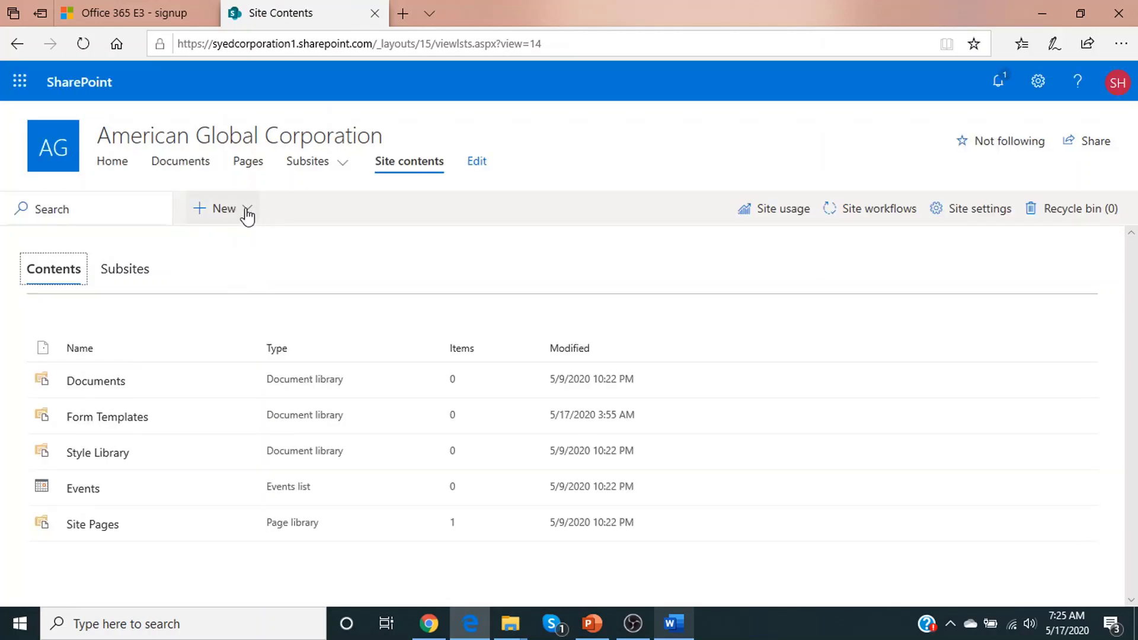
{"action": "left_click", "coordinate": [252, 214]}
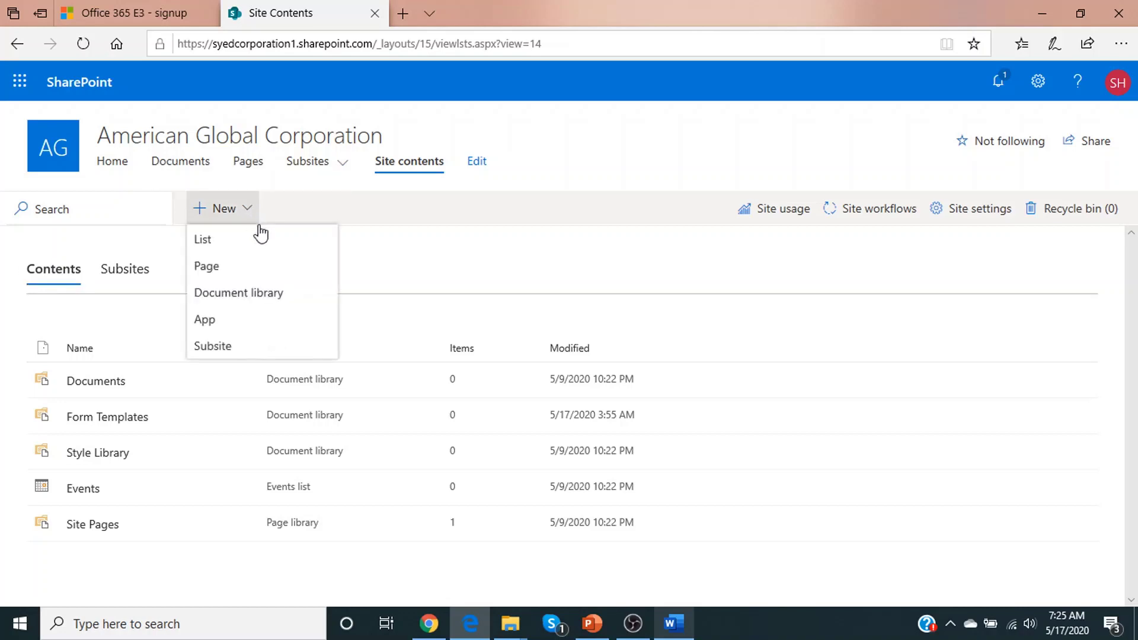
{"action": "left_click", "coordinate": [218, 347]}
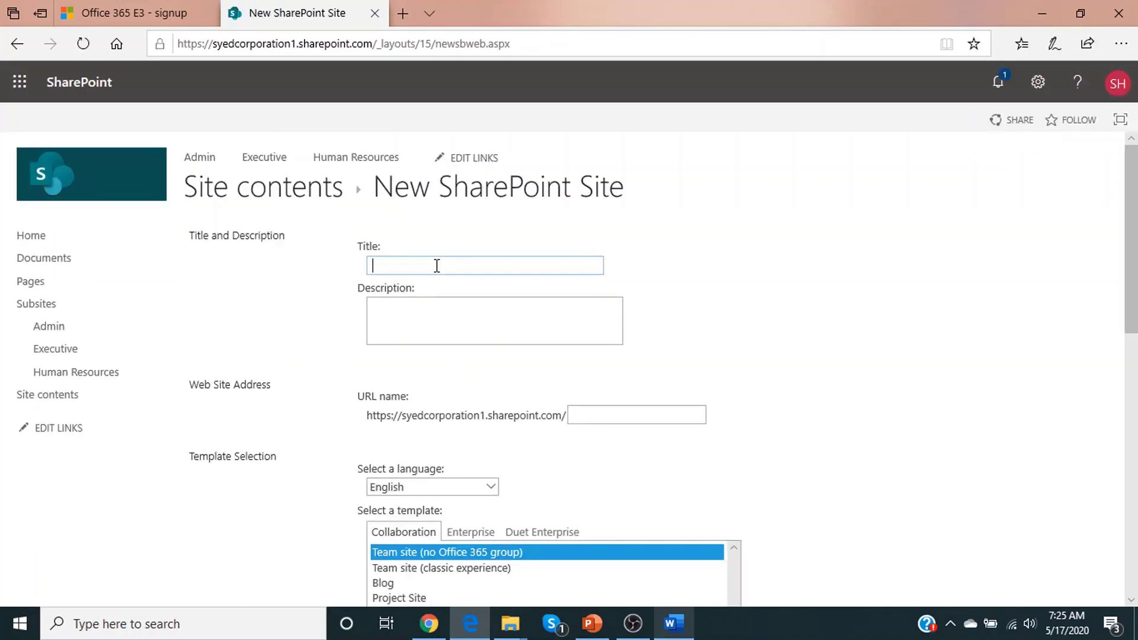
Step: Paste 'Information Technology' as both the subsite title and the URL name
{"action": "right_click", "coordinate": [437, 265]}
{"action": "left_click", "coordinate": [458, 280]}
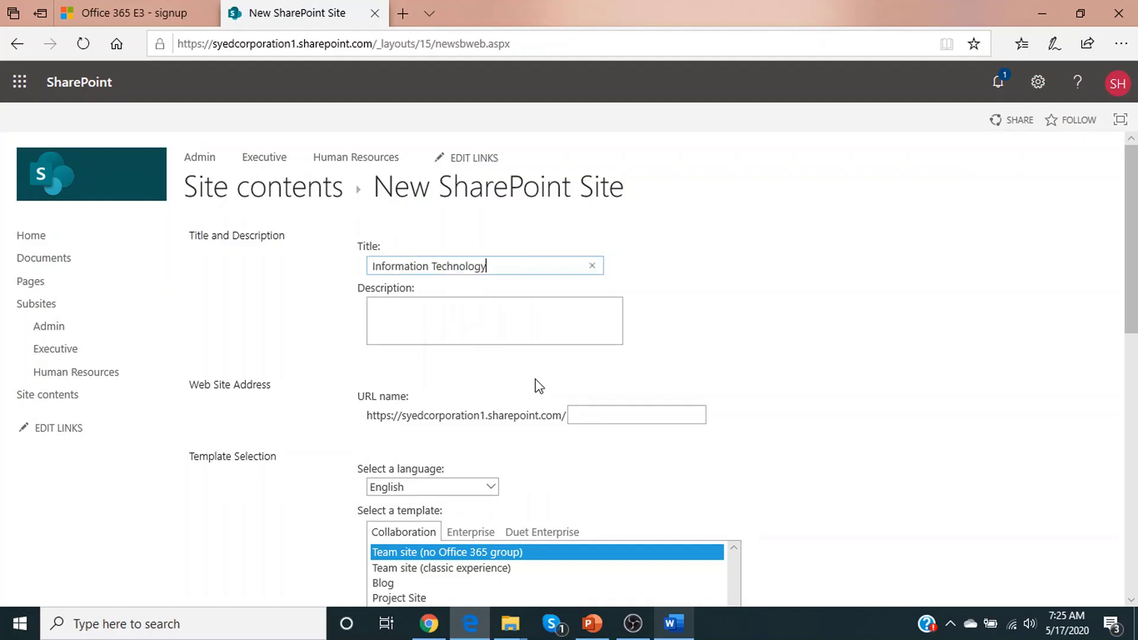
{"action": "right_click", "coordinate": [578, 412]}
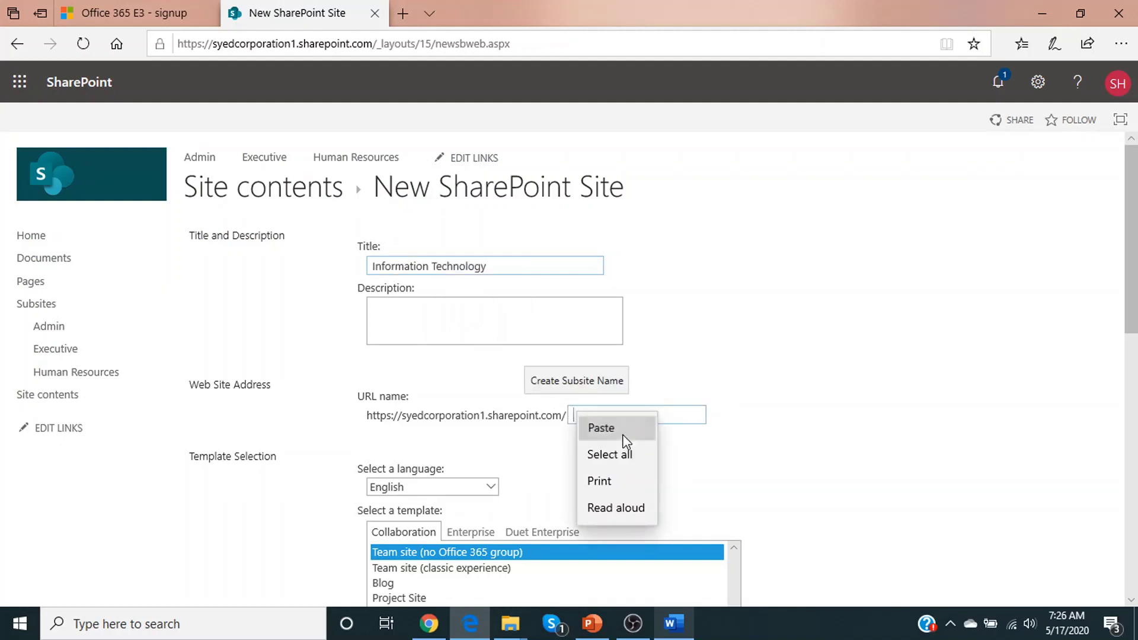
{"action": "left_click", "coordinate": [622, 436]}
Step: Choose the Project Site template, show the site on the parent's Quick Launch, and create it
{"action": "scroll", "coordinate": [285, 429], "scroll_direction": "down", "scroll_amount": 2}
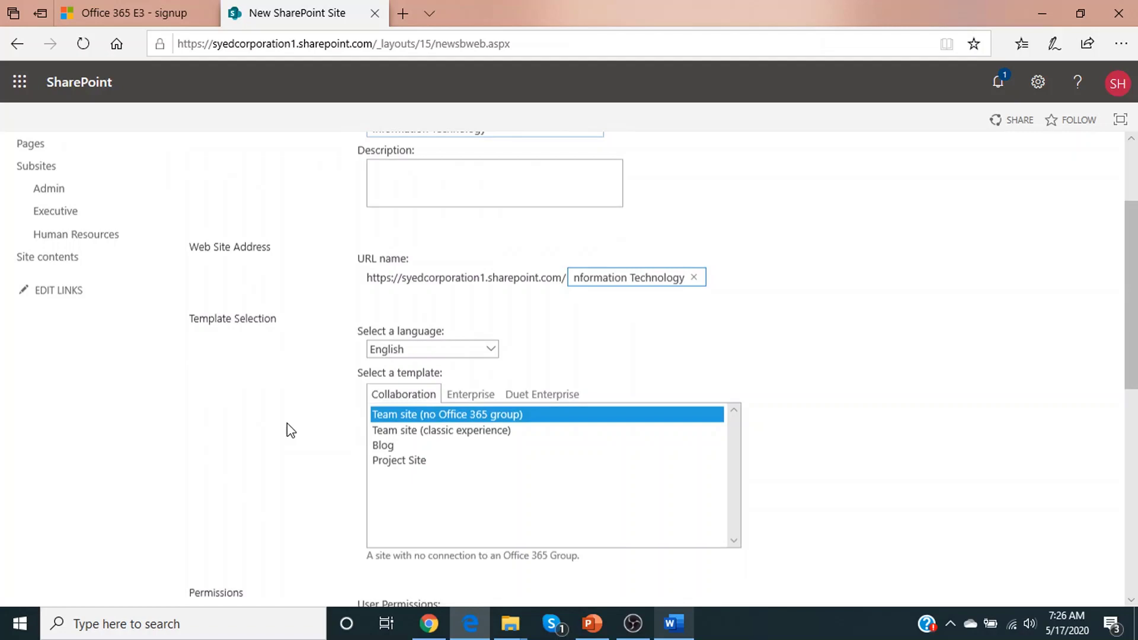
{"action": "left_click", "coordinate": [402, 460]}
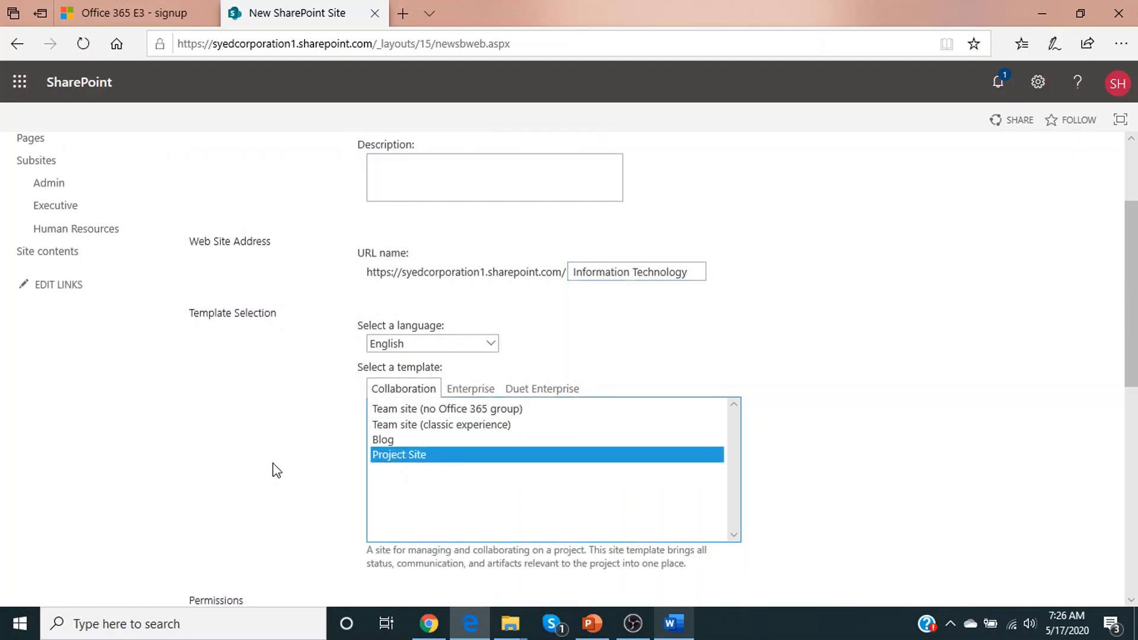
{"action": "scroll", "coordinate": [272, 463], "scroll_direction": "down", "scroll_amount": 2}
{"action": "scroll", "coordinate": [273, 462], "scroll_direction": "down", "scroll_amount": 5}
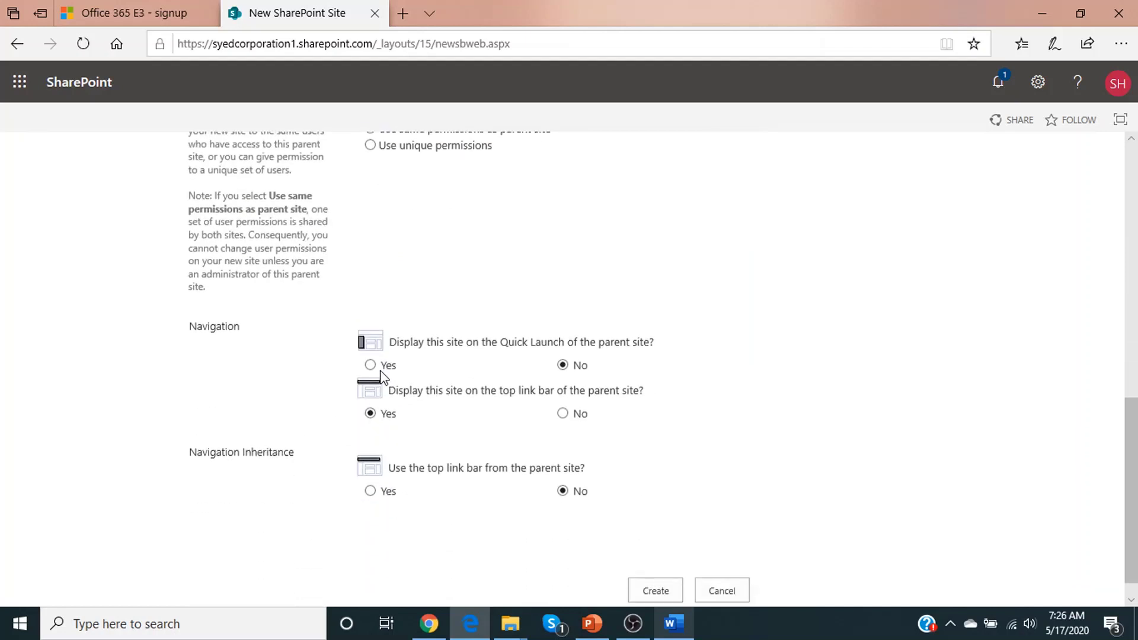
{"action": "left_click", "coordinate": [370, 365]}
{"action": "scroll", "coordinate": [293, 519], "scroll_direction": "up", "scroll_amount": 2}
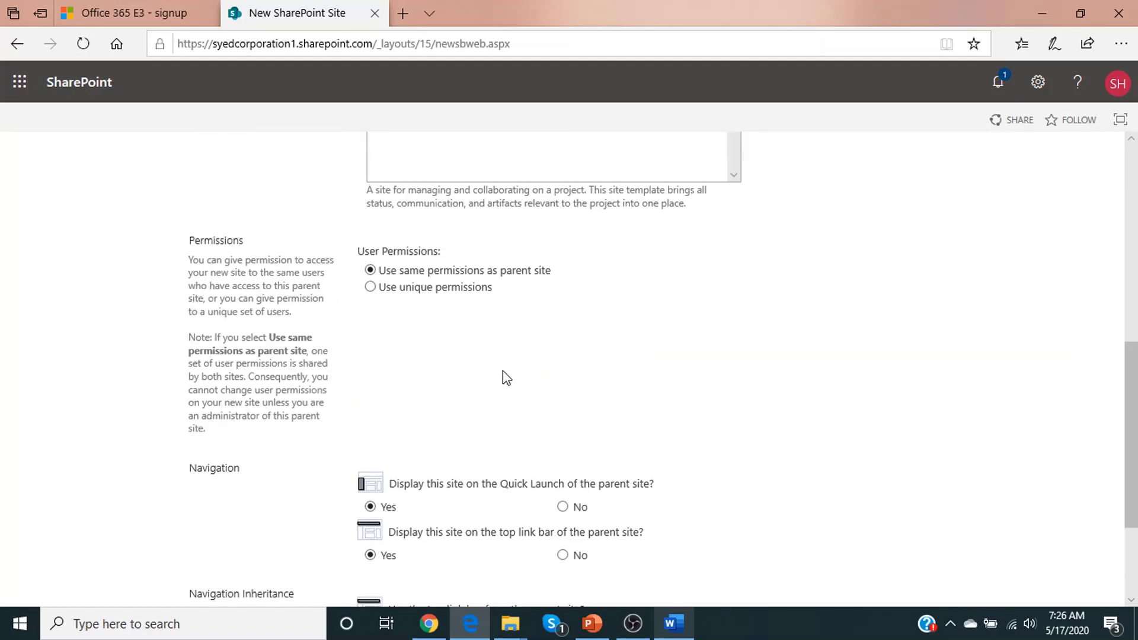
{"action": "scroll", "coordinate": [503, 372], "scroll_direction": "down", "scroll_amount": 3}
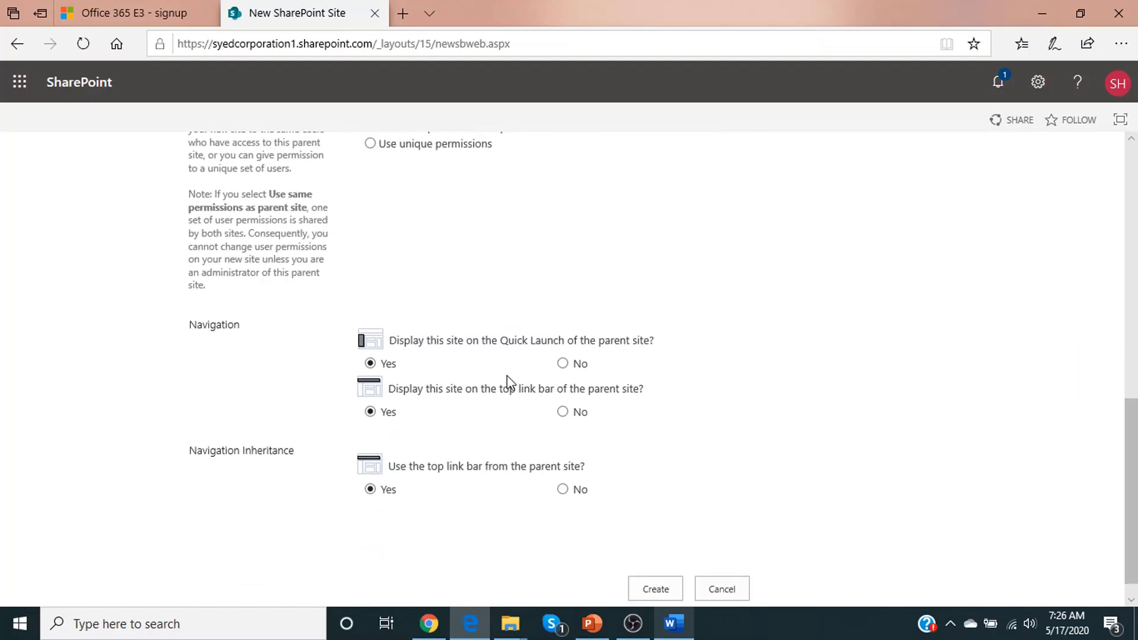
{"action": "left_click", "coordinate": [657, 566]}
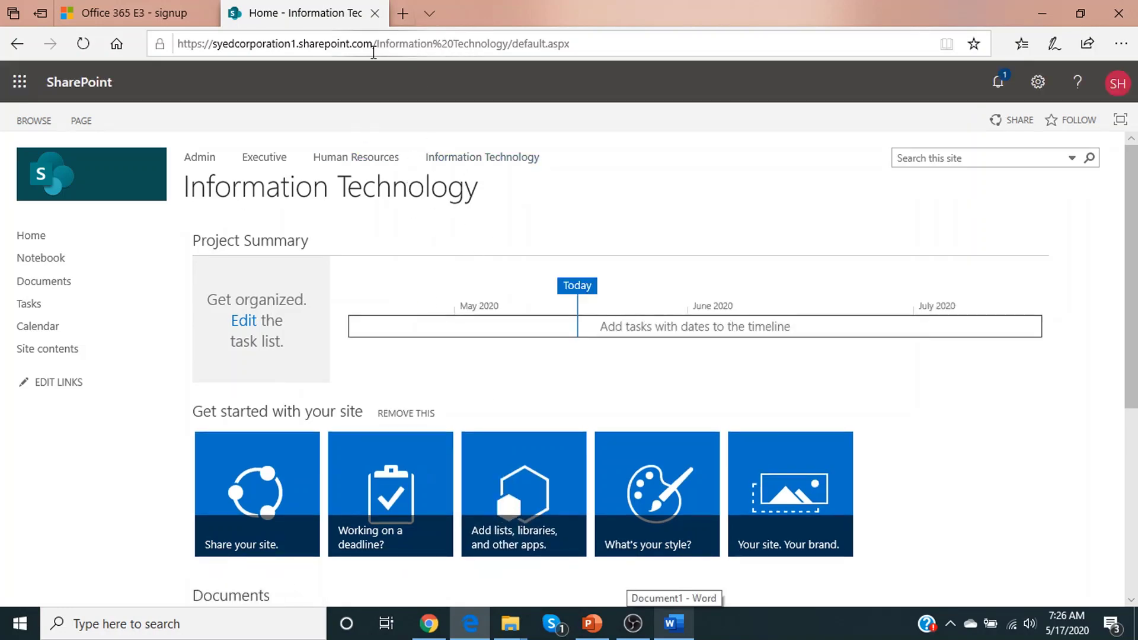
Step: Remove the subsite path after sharepoint.com/ from the address to reload the root home page
{"action": "left_click_drag", "start_coordinate": [380, 44], "coordinate": [565, 45]}
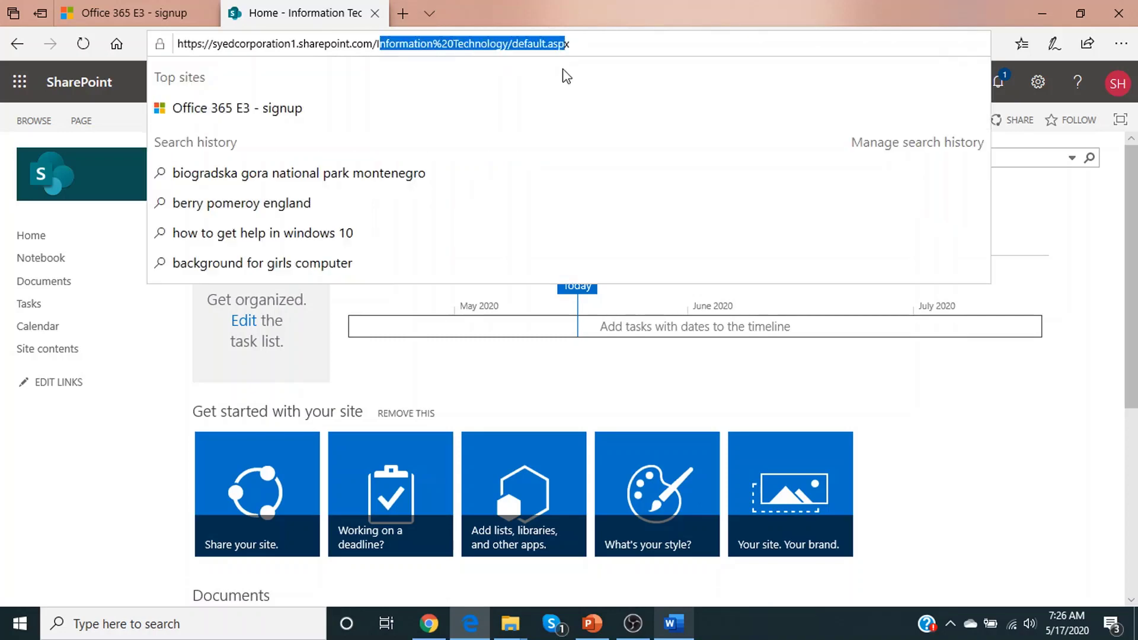
{"action": "key", "text": "BackSpace"}
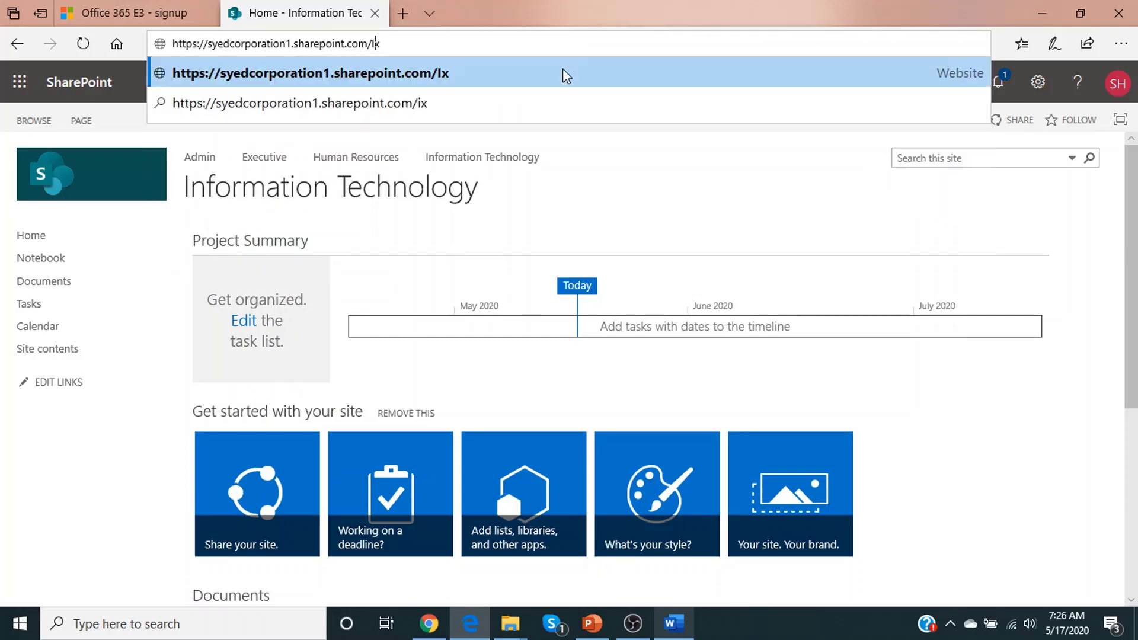
{"action": "key", "text": "BackSpace"}
{"action": "key", "text": "BackSpace"}
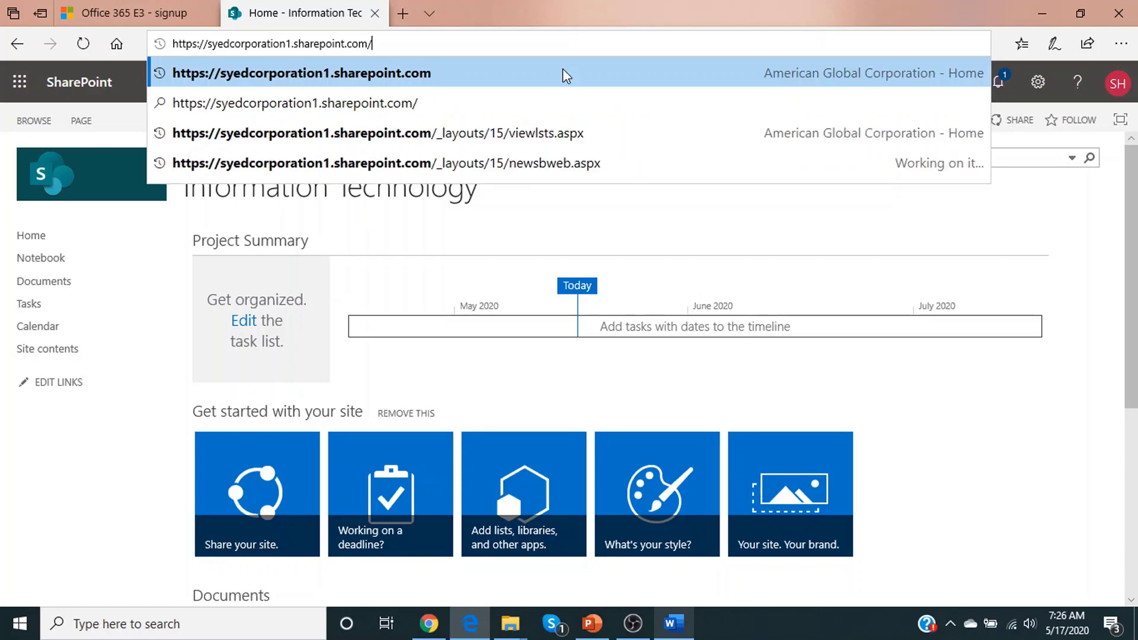
{"action": "key", "text": "Return"}
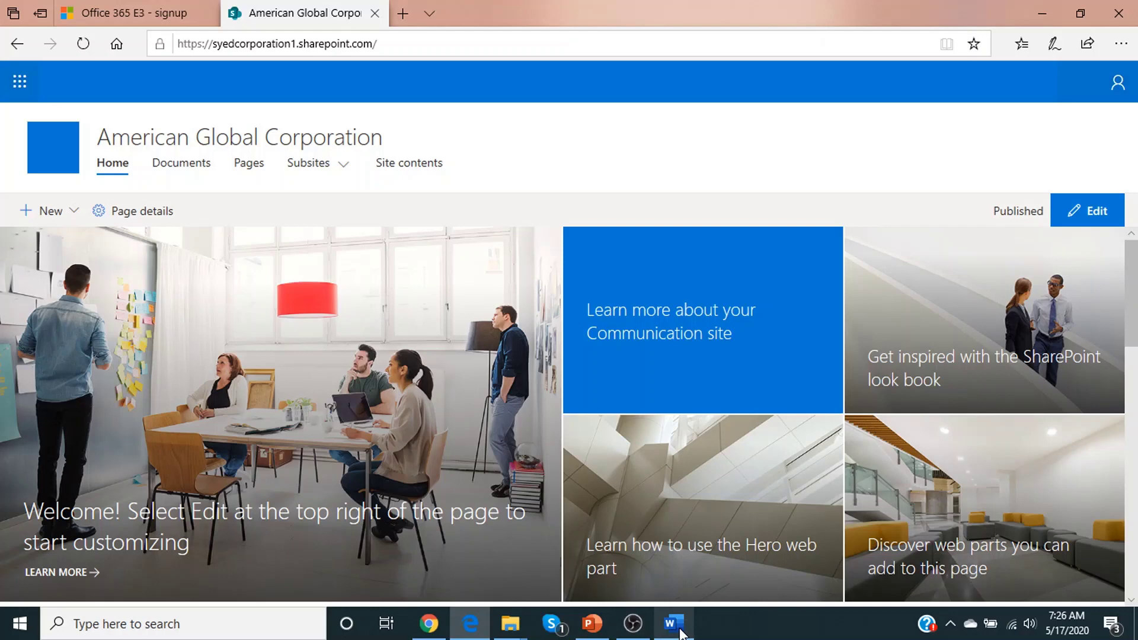
Step: Copy 'Finance' from the Word departments table, then minimize Word
{"action": "left_click", "coordinate": [679, 630]}
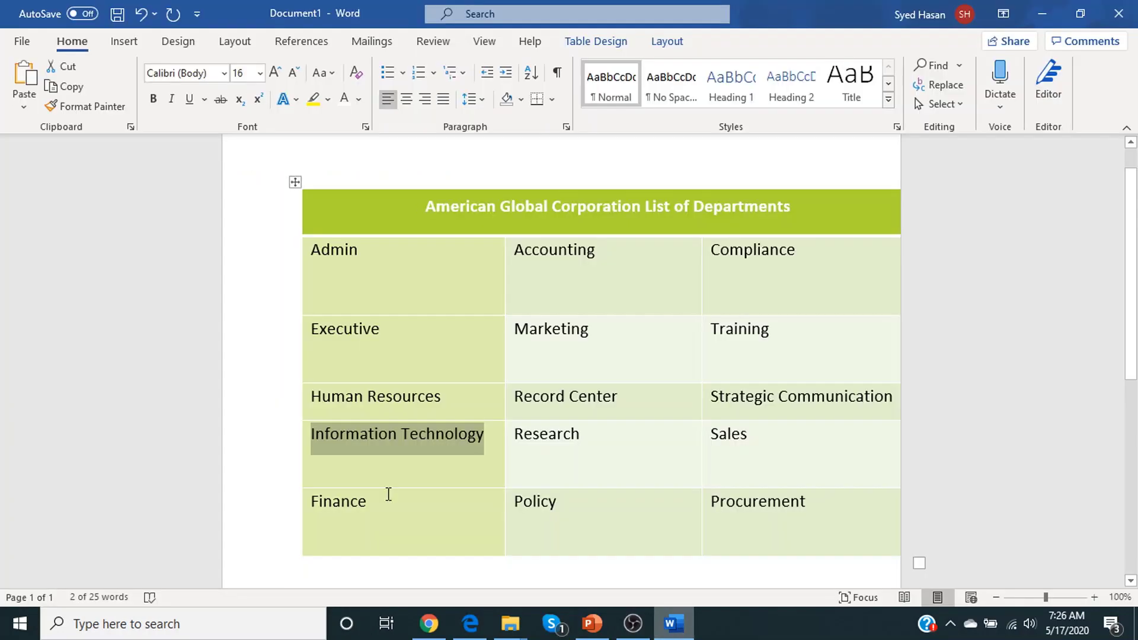
{"action": "left_click_drag", "start_coordinate": [381, 501], "coordinate": [309, 504]}
{"action": "key", "text": "ctrl+c"}
{"action": "right_click", "coordinate": [344, 507]}
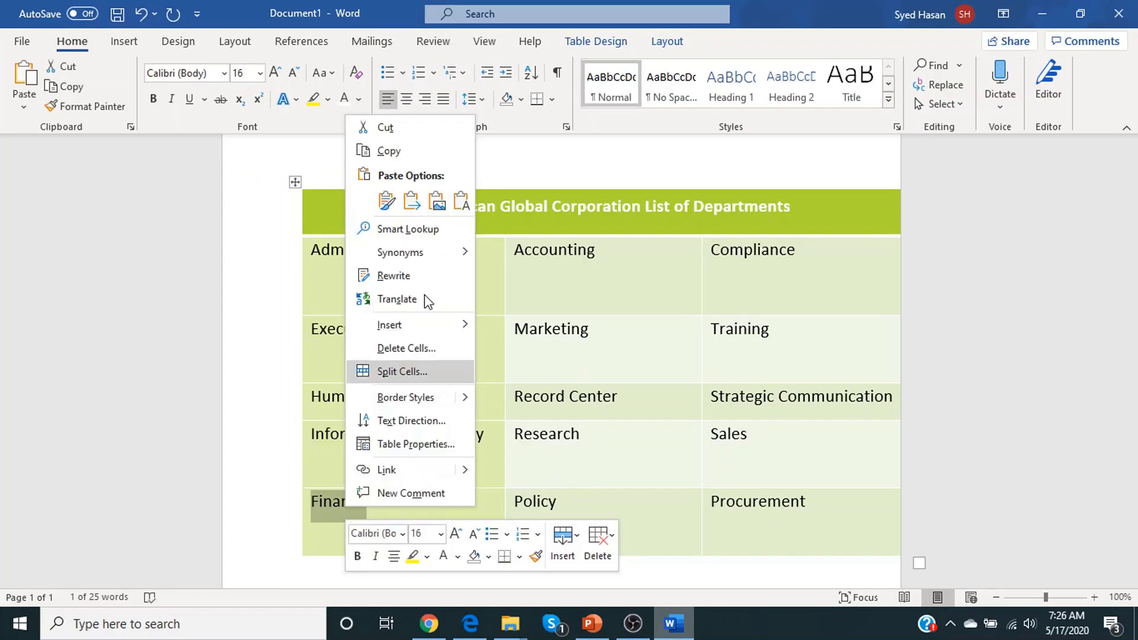
{"action": "left_click", "coordinate": [428, 150]}
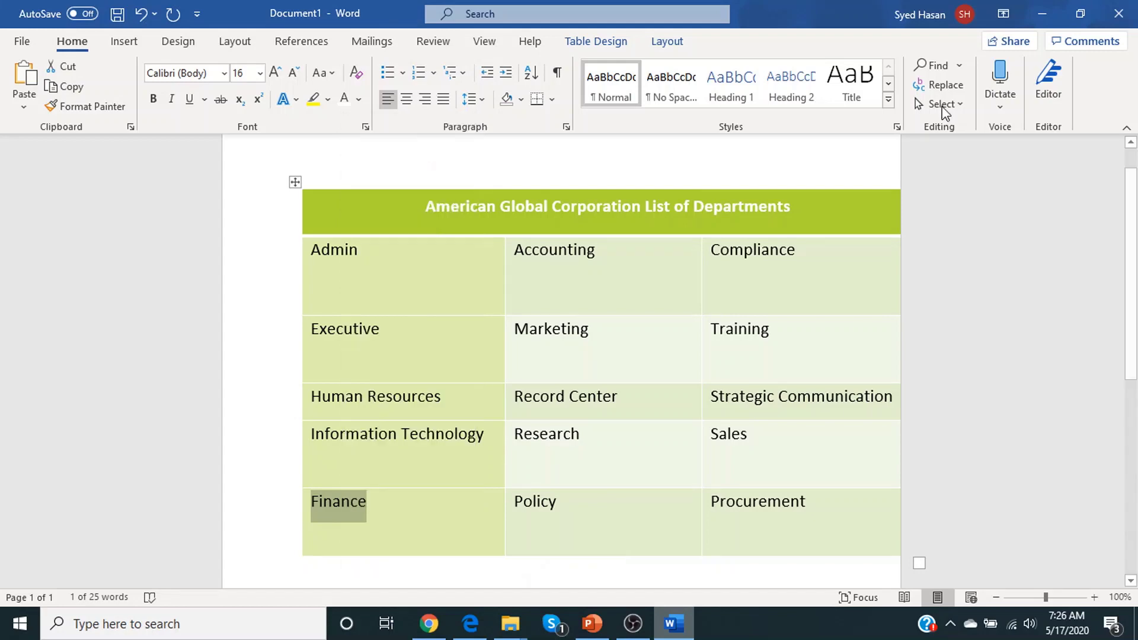
{"action": "left_click", "coordinate": [1056, 17]}
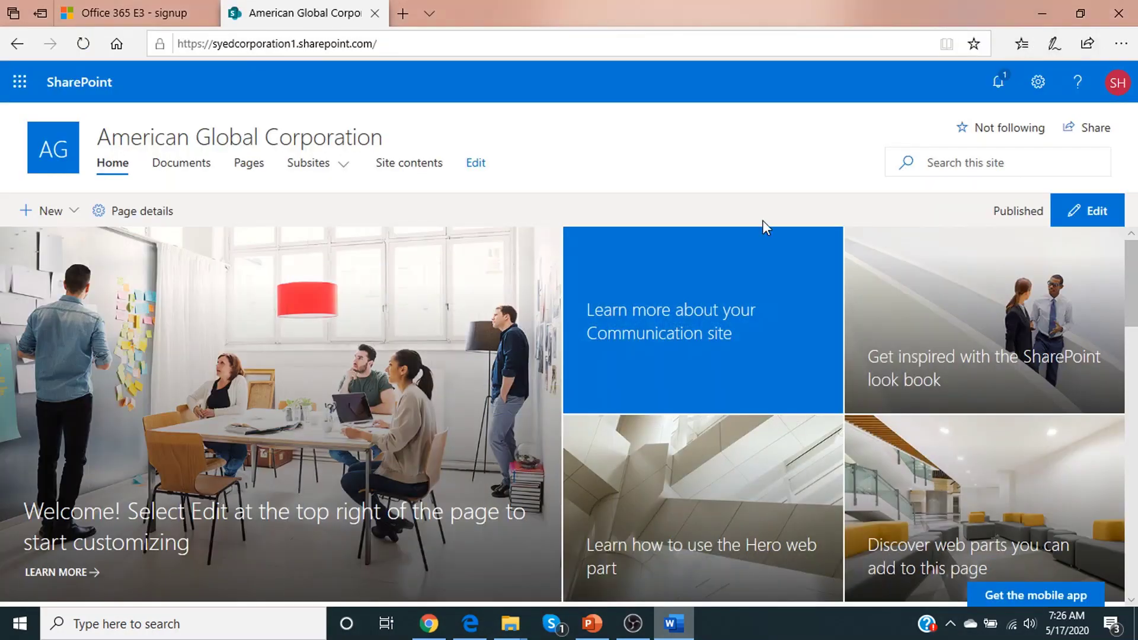
Step: From Site contents, start a new subsite via New > Subsite
{"action": "left_click", "coordinate": [346, 168]}
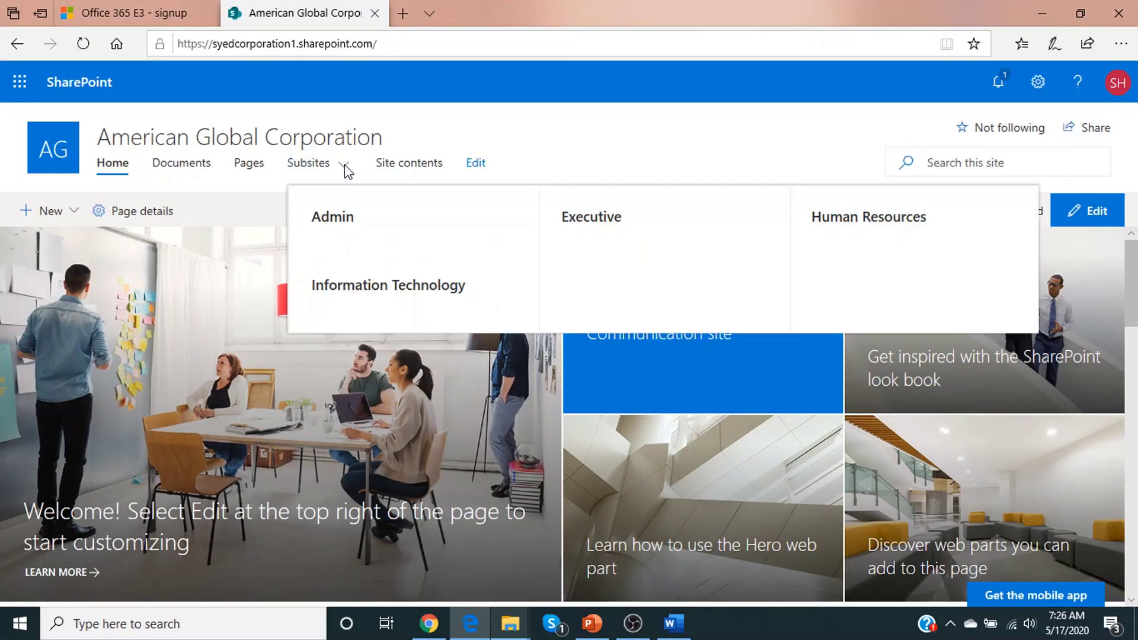
{"action": "left_click", "coordinate": [411, 168]}
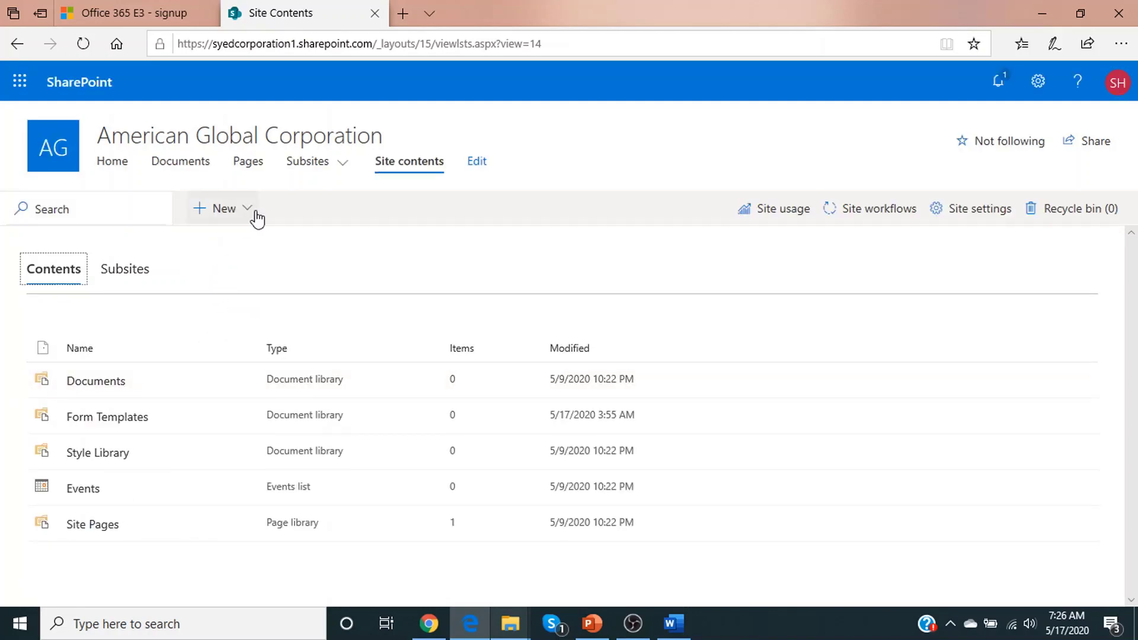
{"action": "left_click", "coordinate": [248, 217]}
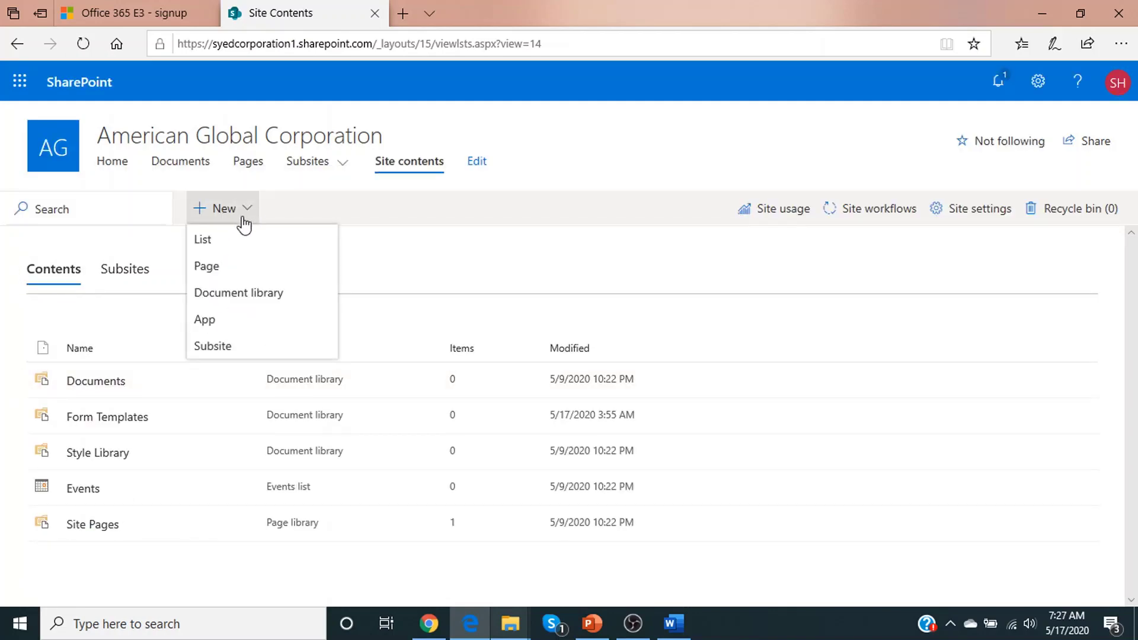
{"action": "left_click", "coordinate": [214, 349]}
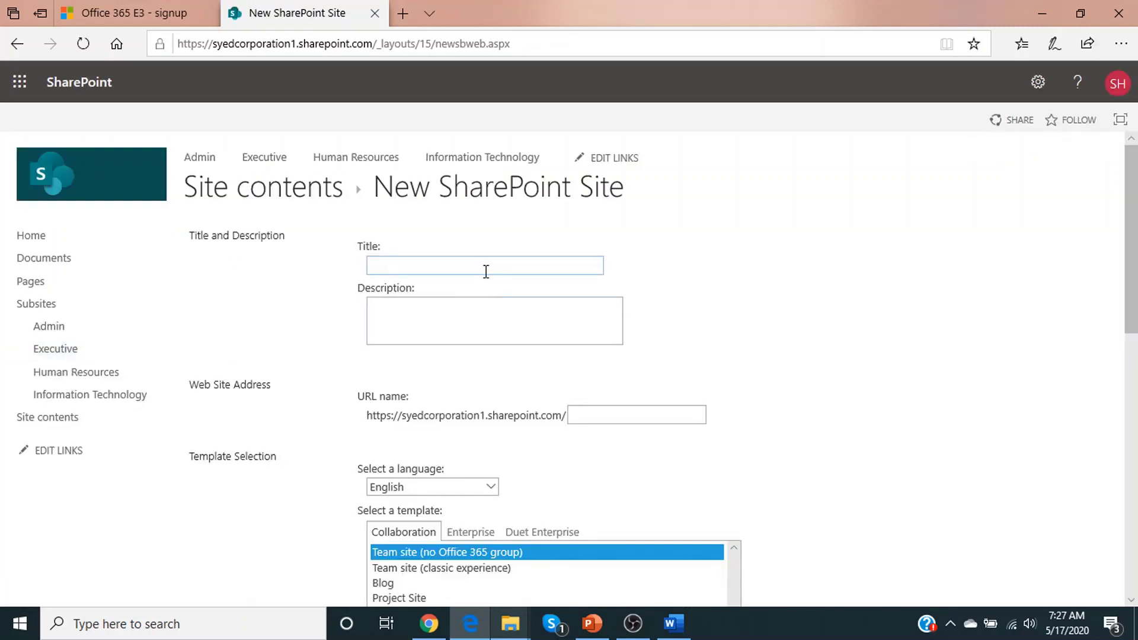
Step: Paste 'Finance' as both the subsite title and the URL name
{"action": "right_click", "coordinate": [486, 271]}
{"action": "left_click", "coordinate": [535, 290]}
{"action": "left_click", "coordinate": [604, 416]}
{"action": "right_click", "coordinate": [603, 416]}
{"action": "left_click", "coordinate": [645, 428]}
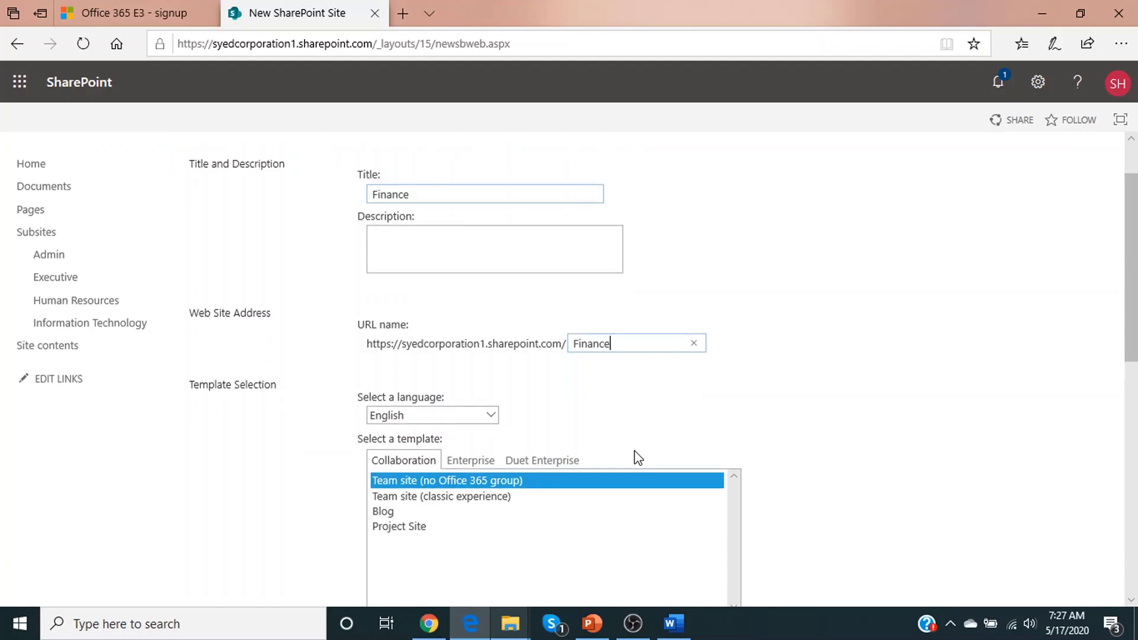
Step: Set Quick Launch display and navigation inheritance to Yes, then create the Finance subsite
{"action": "scroll", "coordinate": [533, 415], "scroll_direction": "down", "scroll_amount": 2}
{"action": "scroll", "coordinate": [434, 396], "scroll_direction": "down", "scroll_amount": 1}
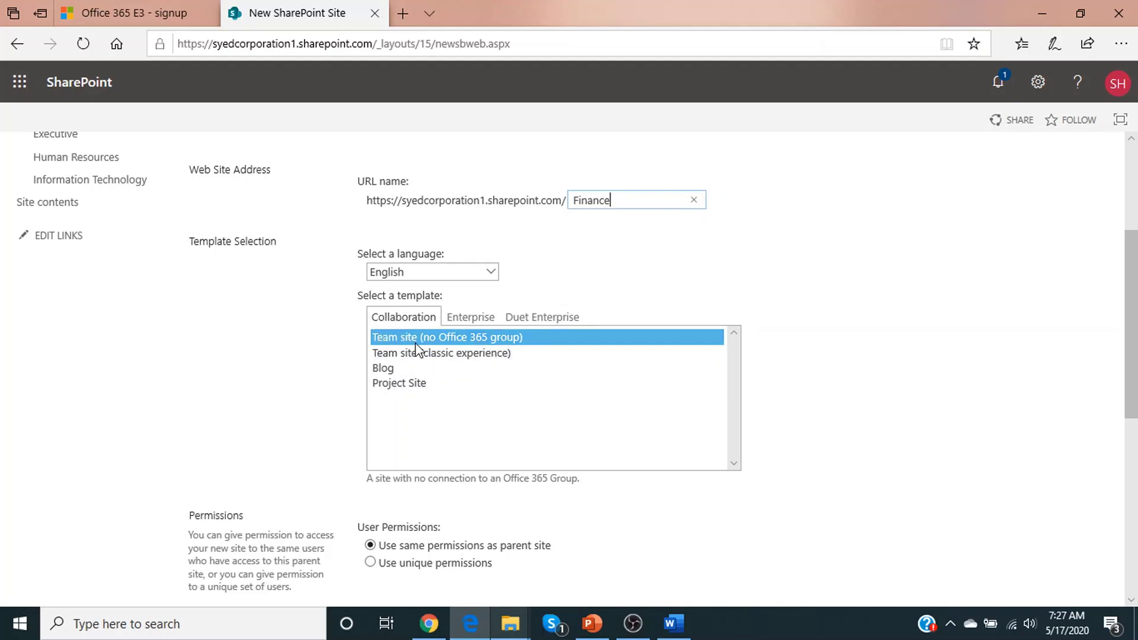
{"action": "scroll", "coordinate": [303, 371], "scroll_direction": "down", "scroll_amount": 2}
{"action": "scroll", "coordinate": [313, 374], "scroll_direction": "down", "scroll_amount": 3}
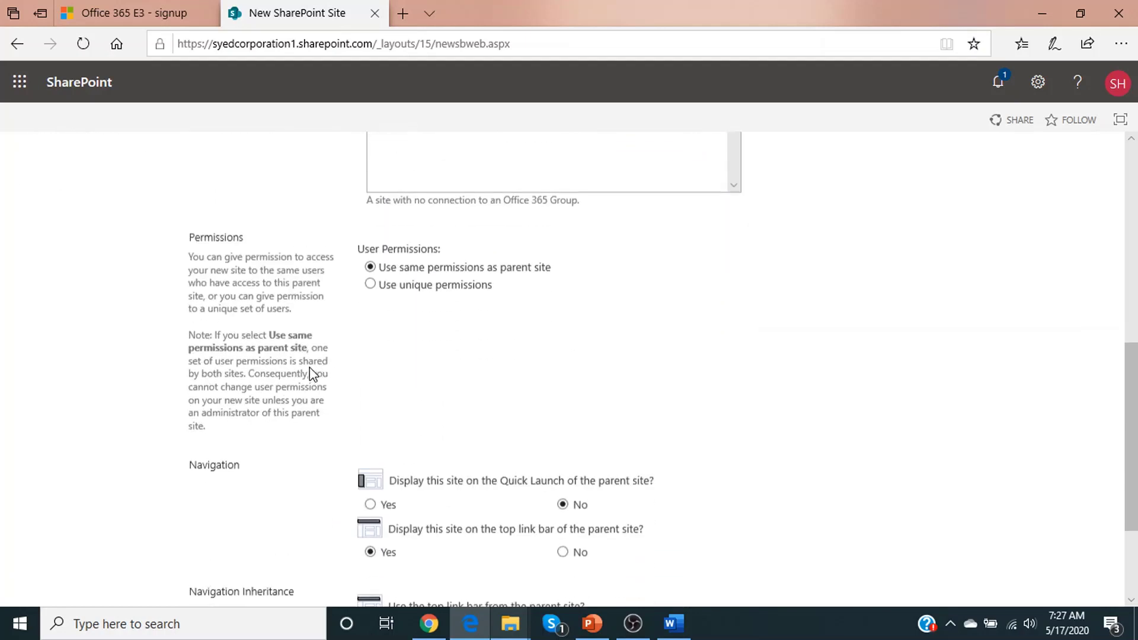
{"action": "left_click", "coordinate": [370, 424]}
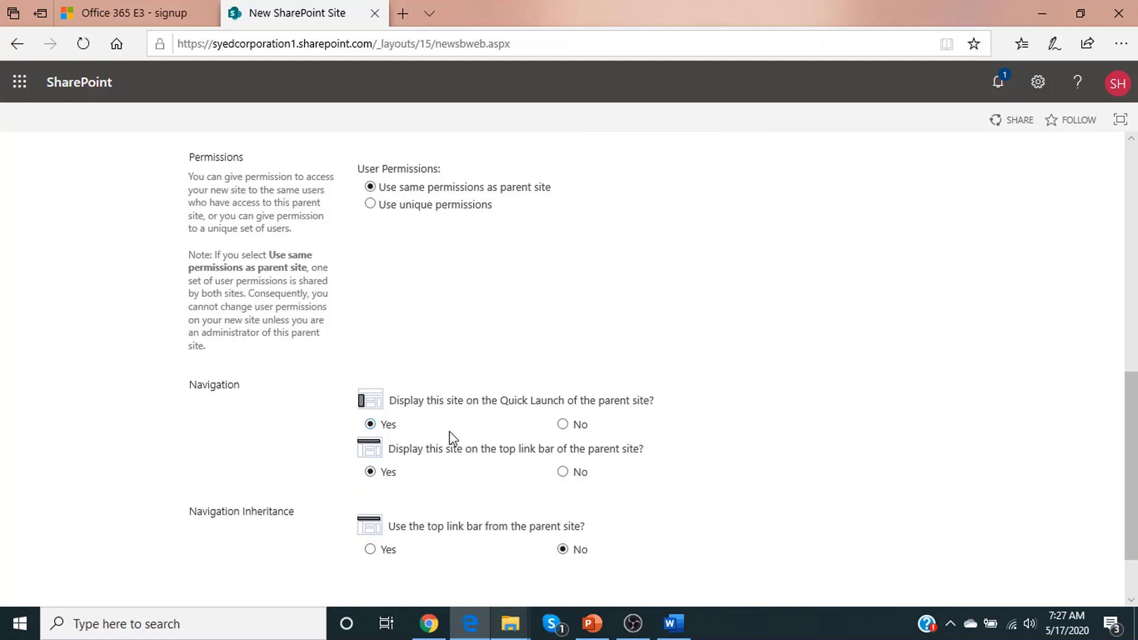
{"action": "scroll", "coordinate": [451, 438], "scroll_direction": "down", "scroll_amount": 1}
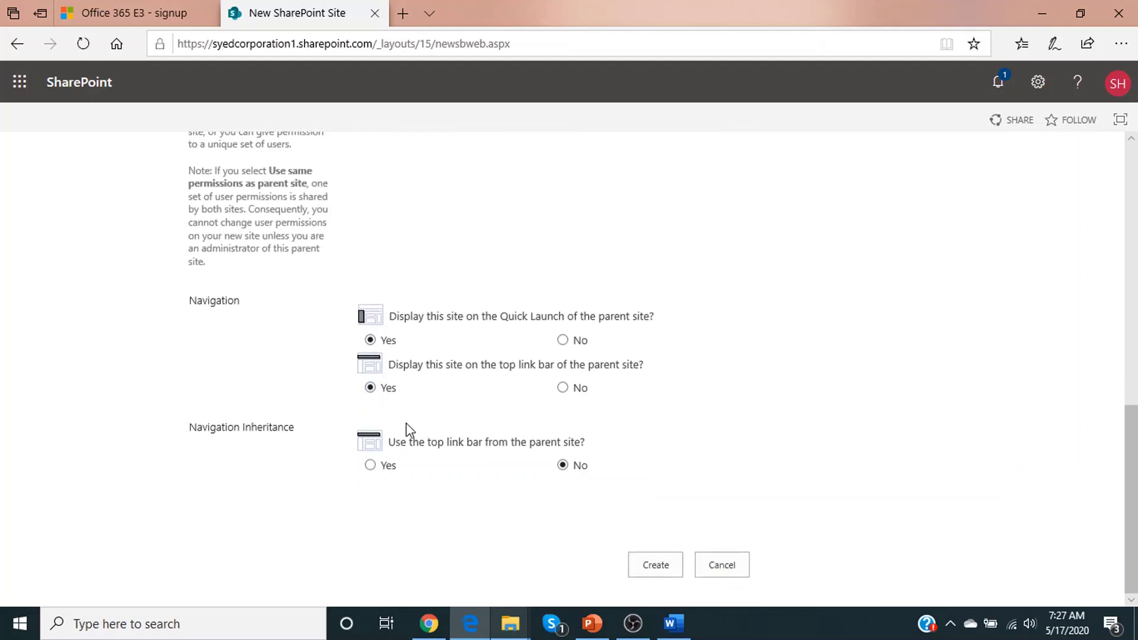
{"action": "left_click", "coordinate": [371, 466]}
{"action": "left_click", "coordinate": [658, 568]}
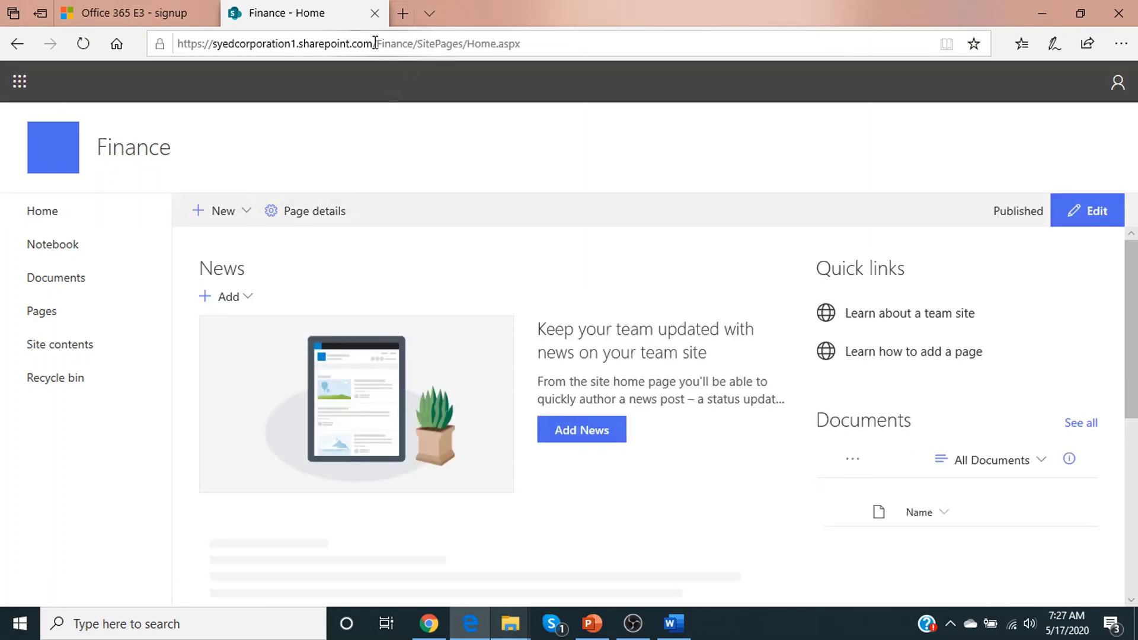
Step: Delete /Finance from the address to reach the root site, and confirm Finance appears under Subsites
{"action": "left_click_drag", "start_coordinate": [376, 44], "coordinate": [569, 72]}
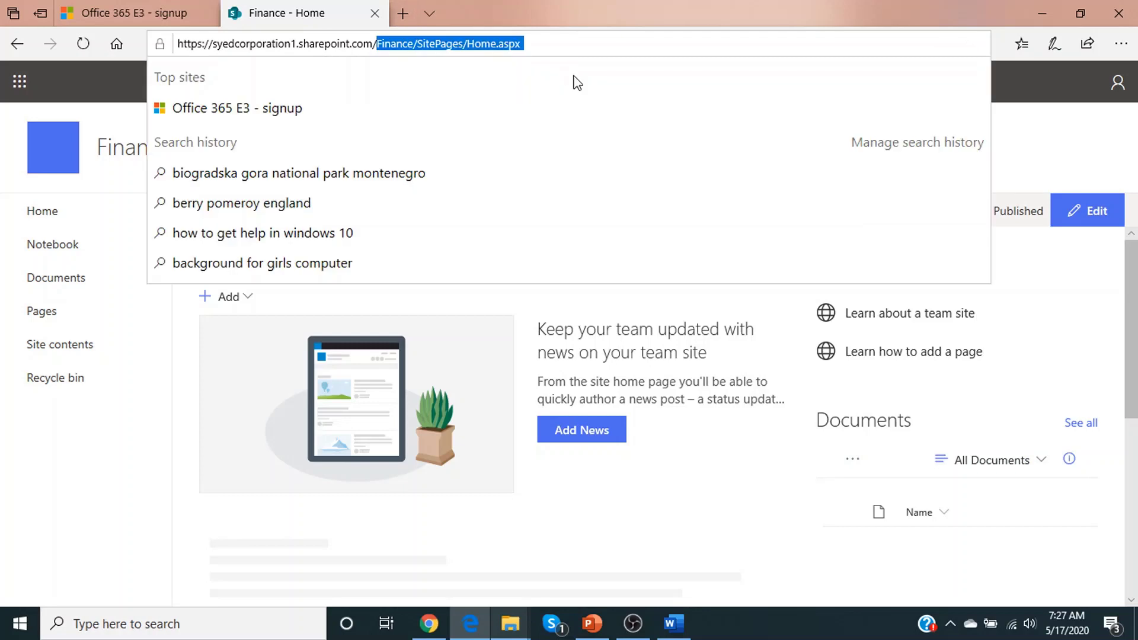
{"action": "key", "text": "BackSpace"}
{"action": "key", "text": "Return"}
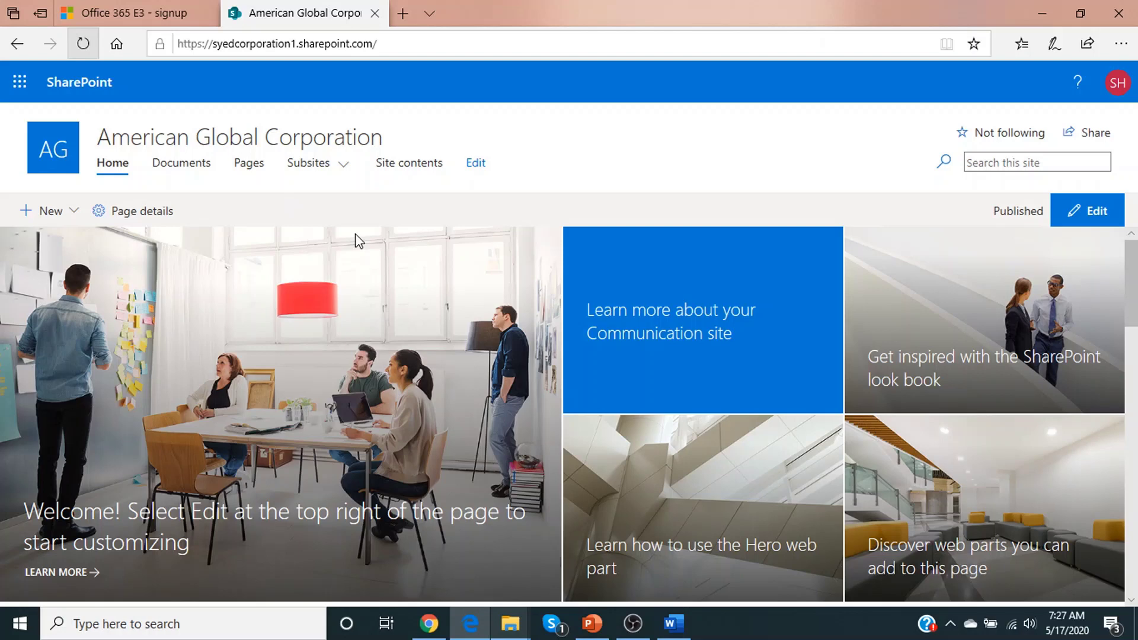
{"action": "left_click", "coordinate": [343, 169]}
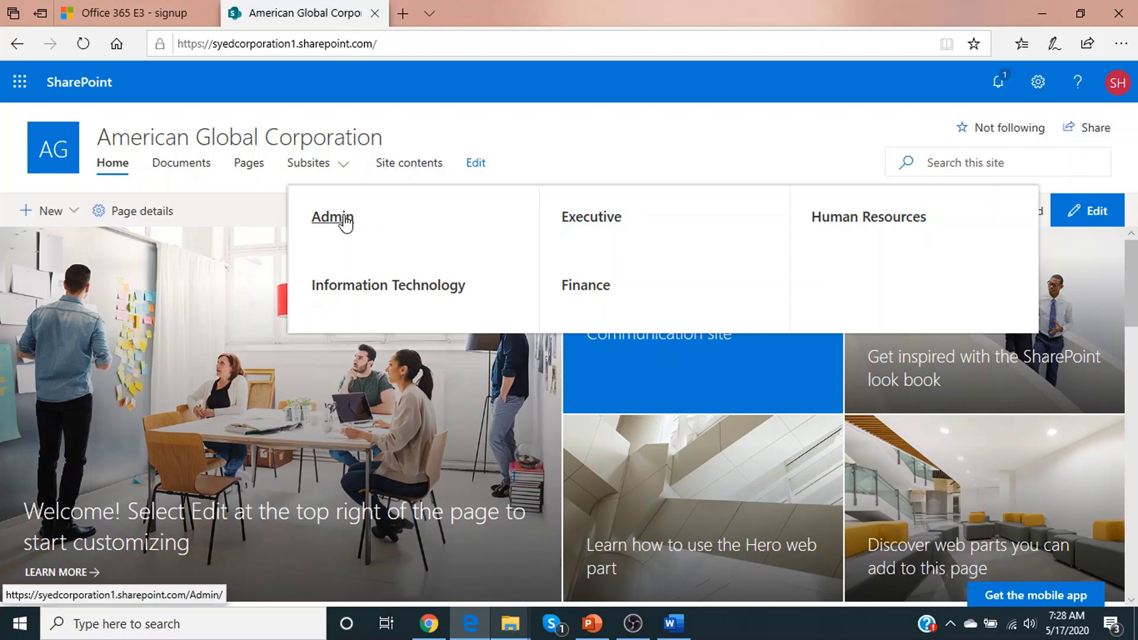
Step: Open the Admin subsite and check the page's context menu for an inspect option
{"action": "left_click", "coordinate": [344, 218]}
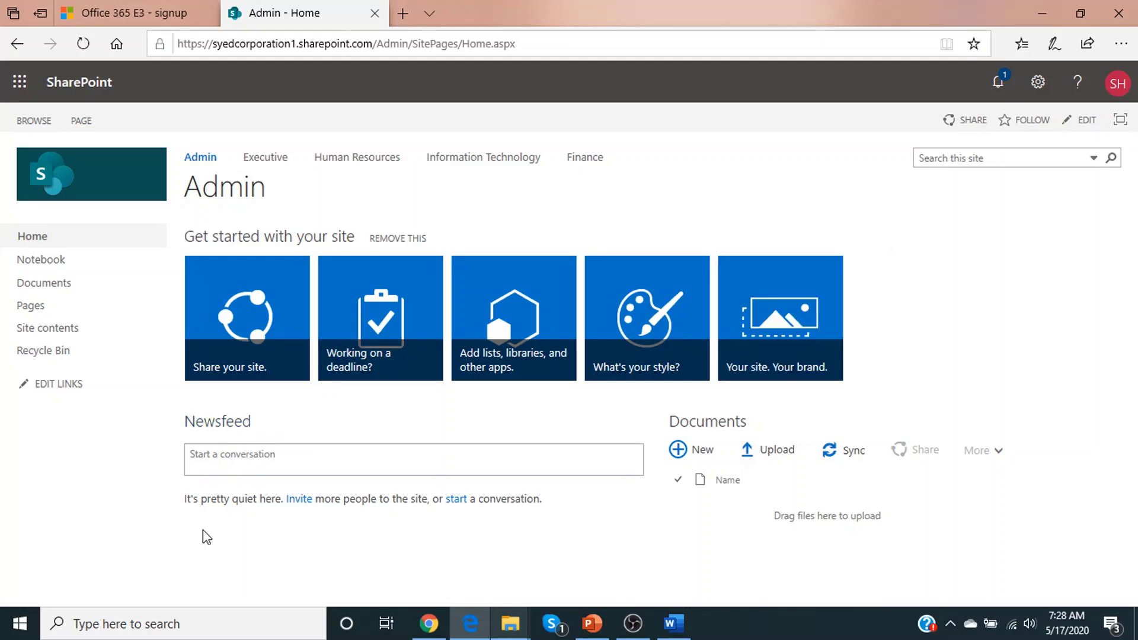
{"action": "right_click", "coordinate": [393, 560]}
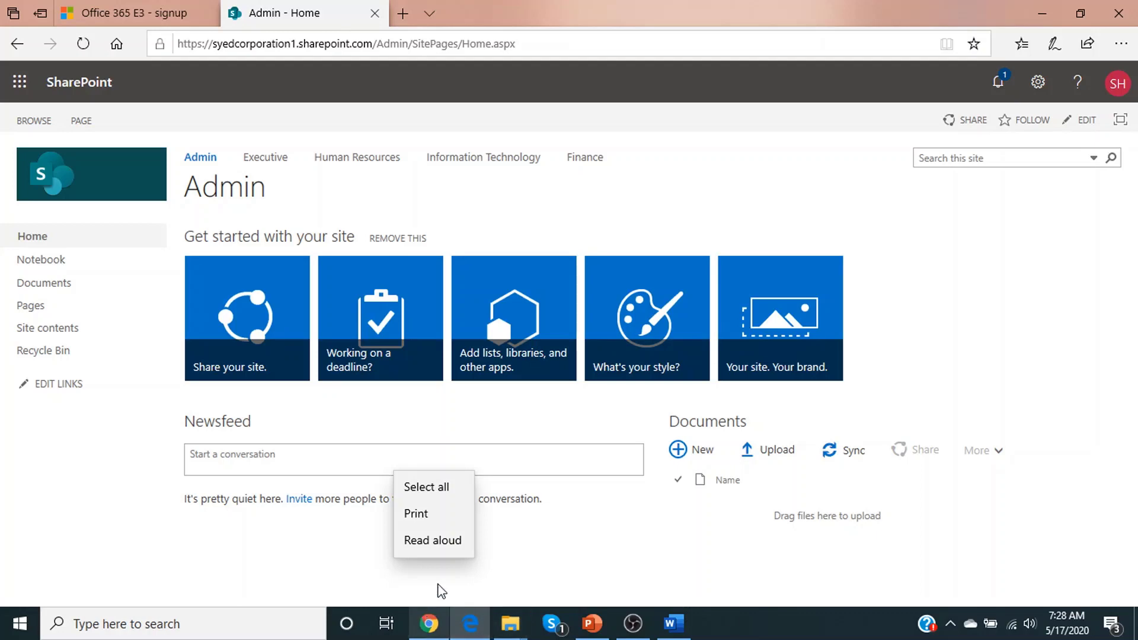
{"action": "left_click", "coordinate": [549, 561]}
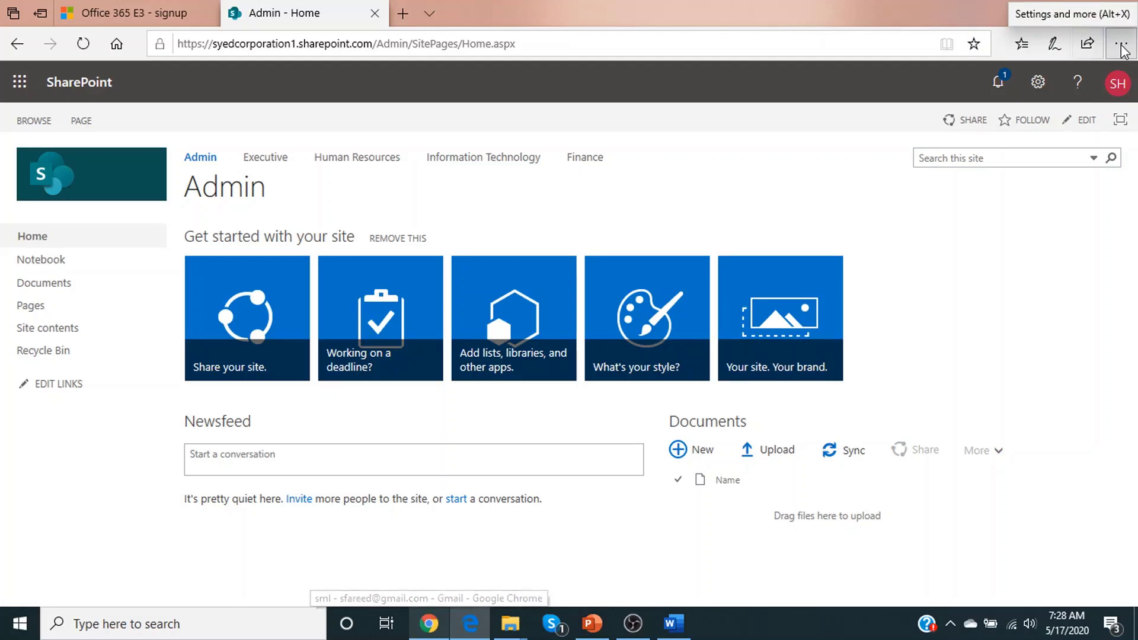
Step: Open Edge's Settings and more menu, then close it without choosing anything
{"action": "left_click", "coordinate": [1121, 47]}
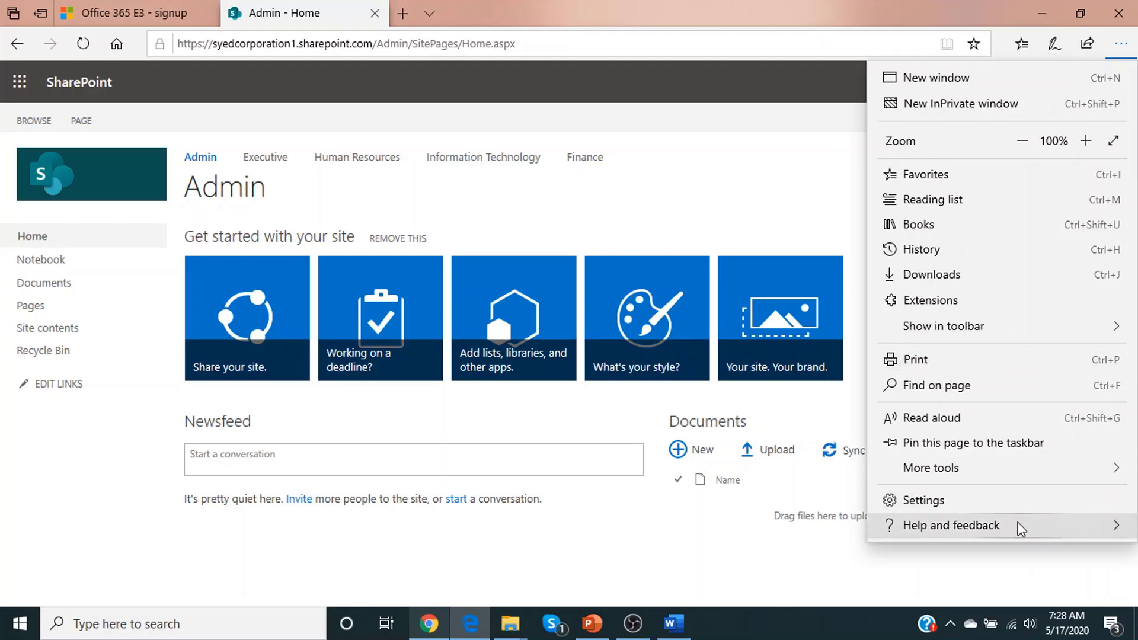
{"action": "mouse_move", "coordinate": [1018, 526]}
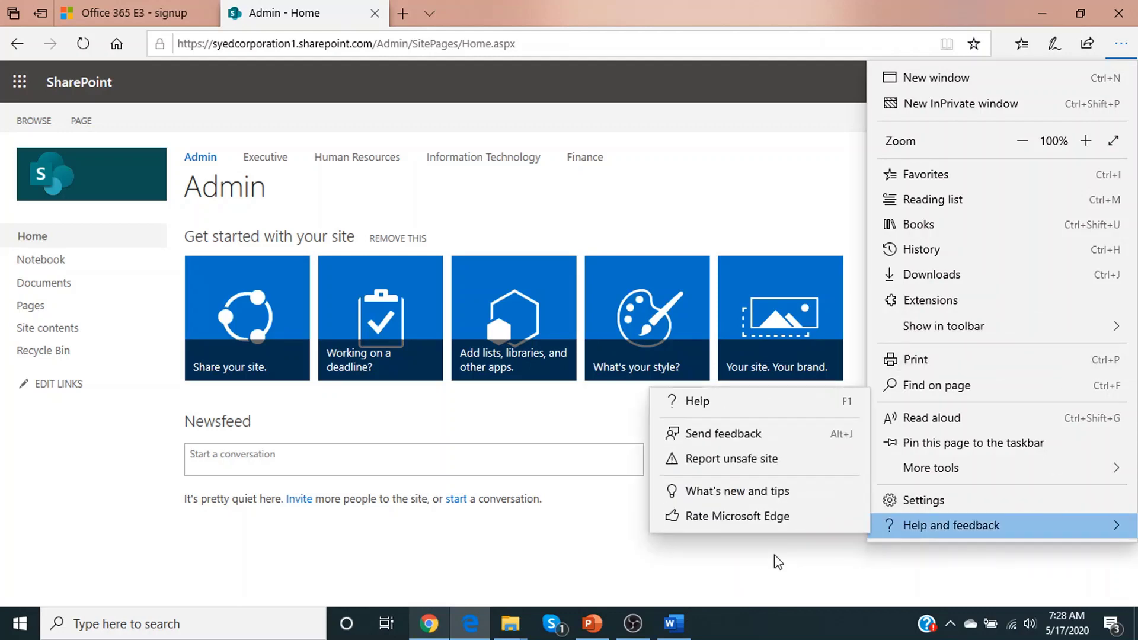
{"action": "left_click", "coordinate": [551, 562]}
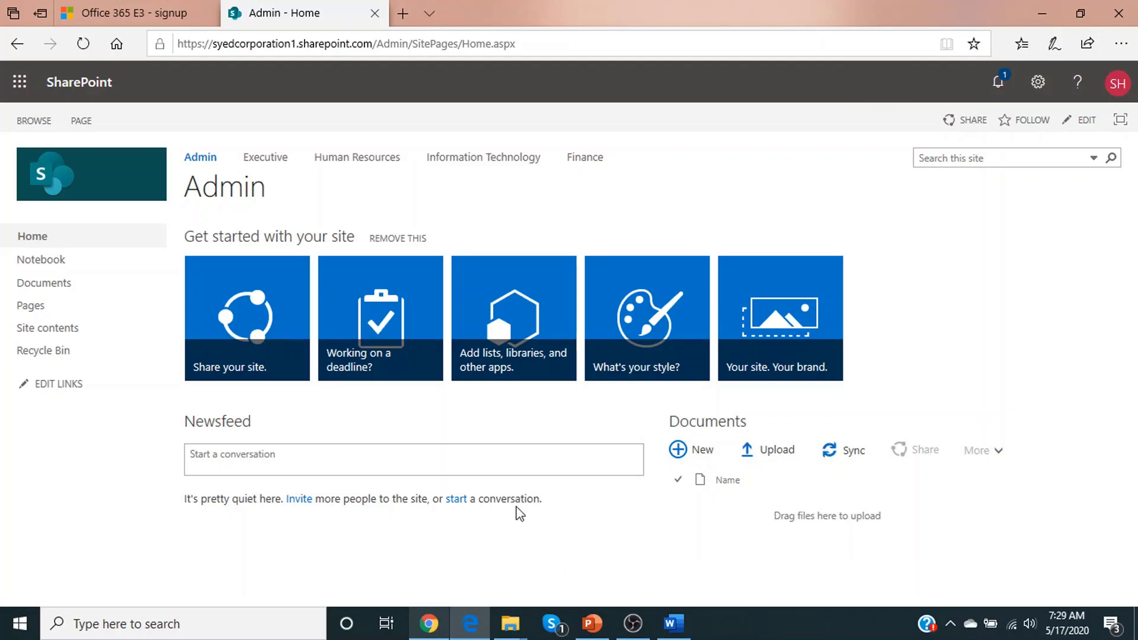
{"action": "key", "text": "F12"}
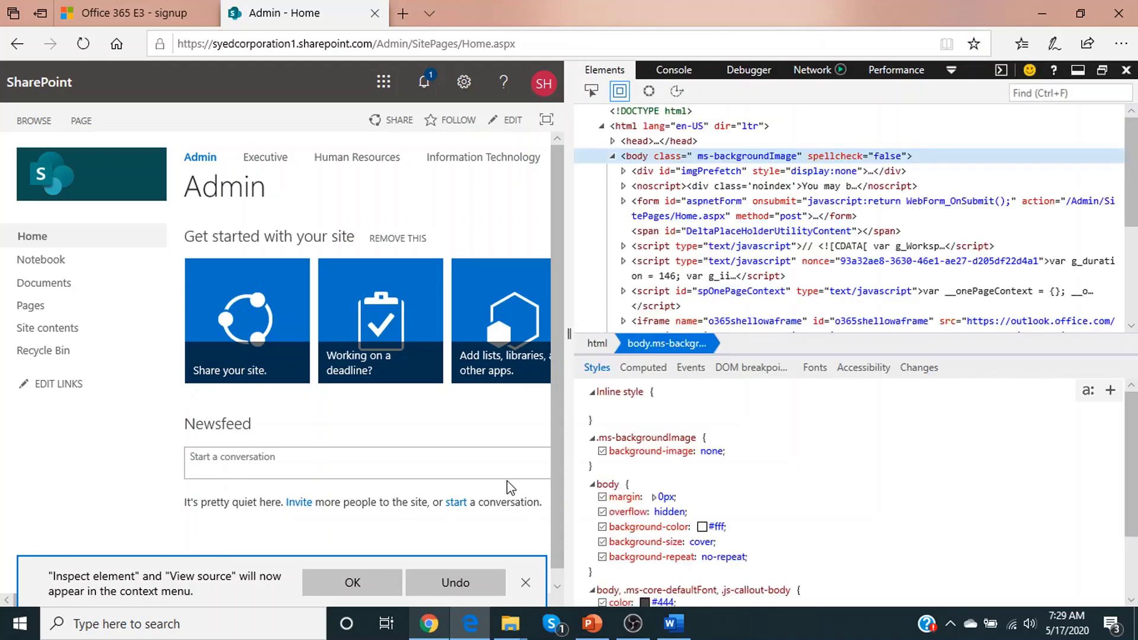
{"action": "scroll", "coordinate": [1131, 226], "scroll_direction": "down", "scroll_amount": 3}
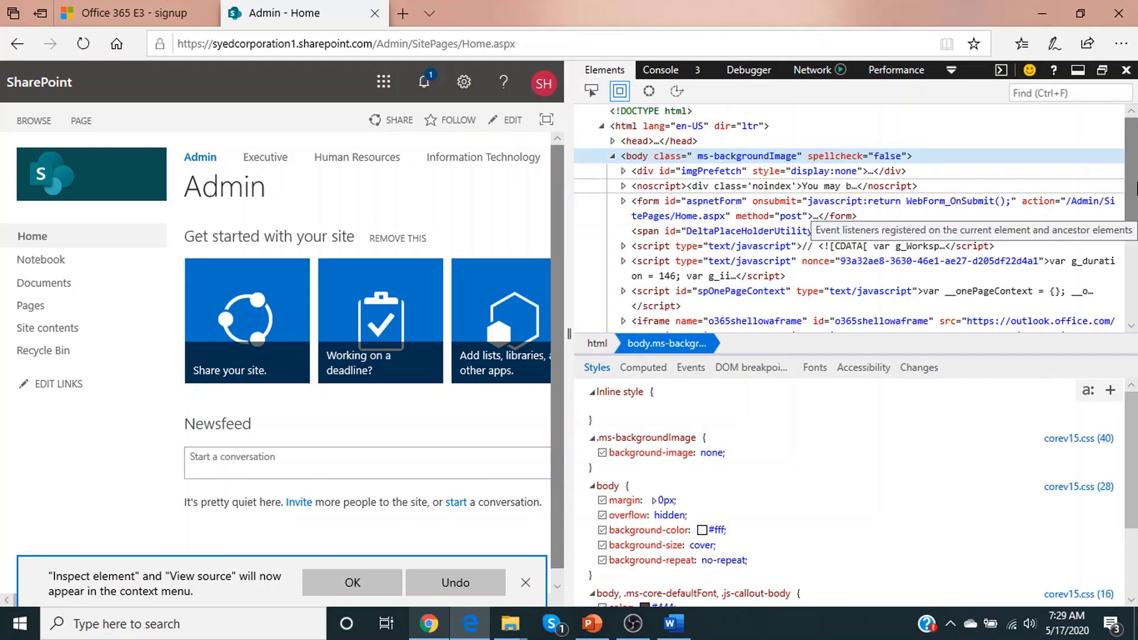
{"action": "scroll", "coordinate": [1131, 226], "scroll_direction": "down", "scroll_amount": 4}
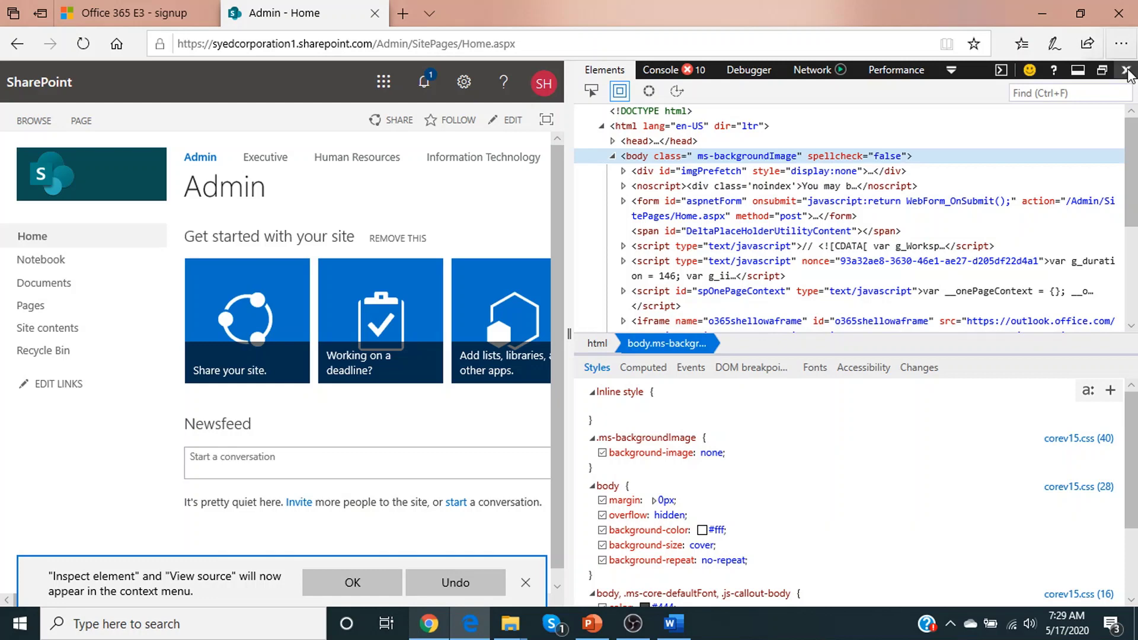
{"action": "left_click", "coordinate": [1127, 71]}
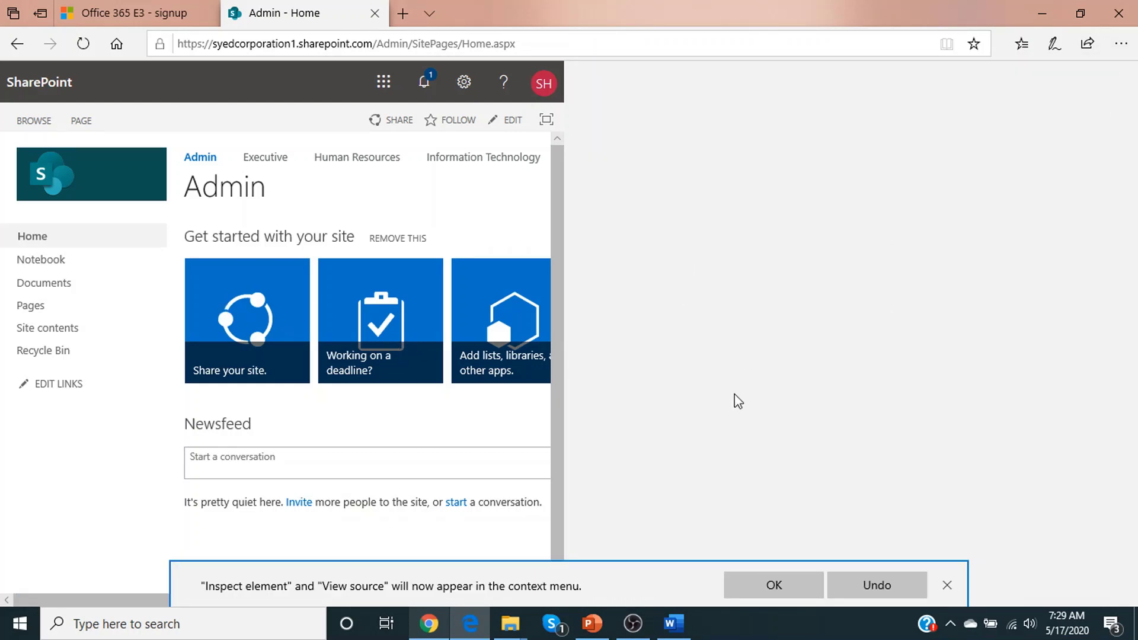
{"action": "left_click", "coordinate": [948, 587]}
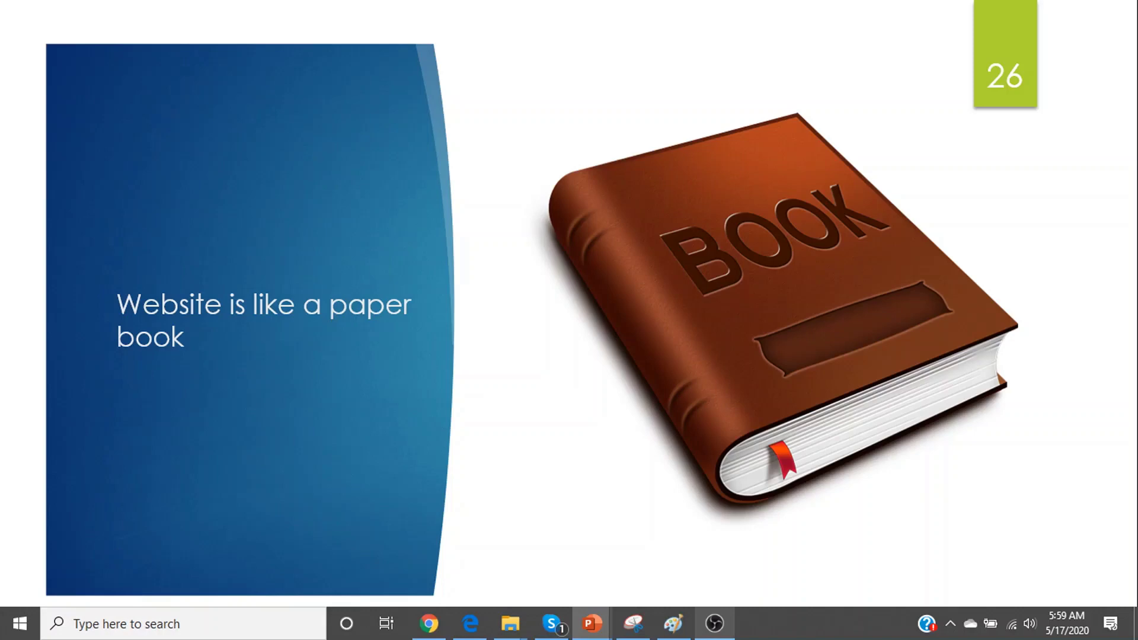
Step: Advance the slideshow from slide 26 to slide 29, the Good News website diagram
{"action": "key", "text": "Right"}
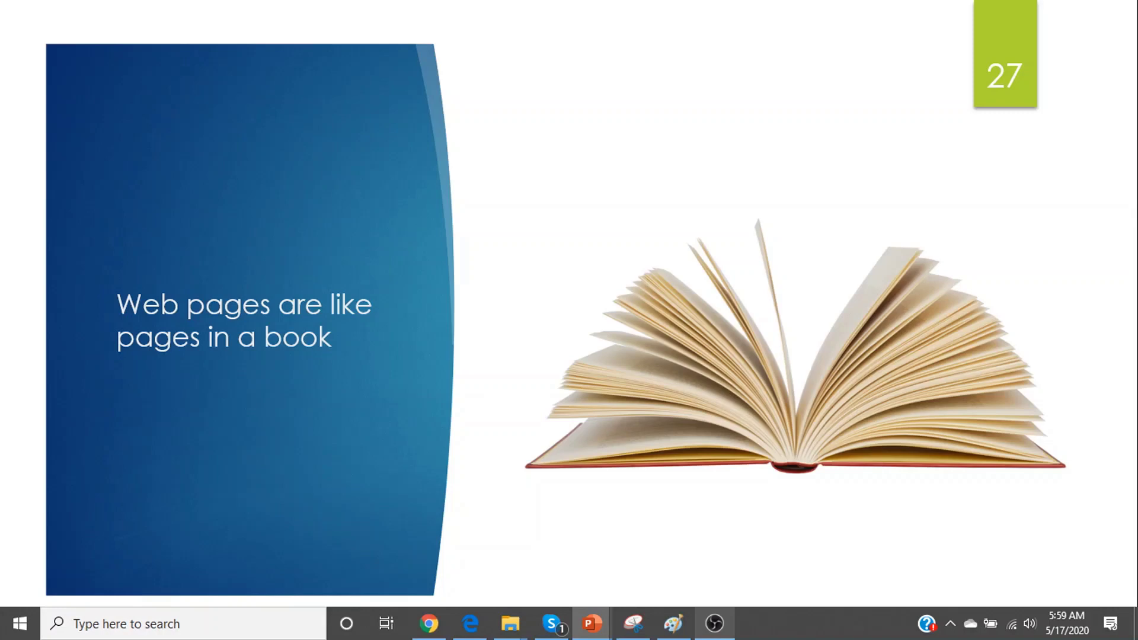
{"action": "key", "text": "Right"}
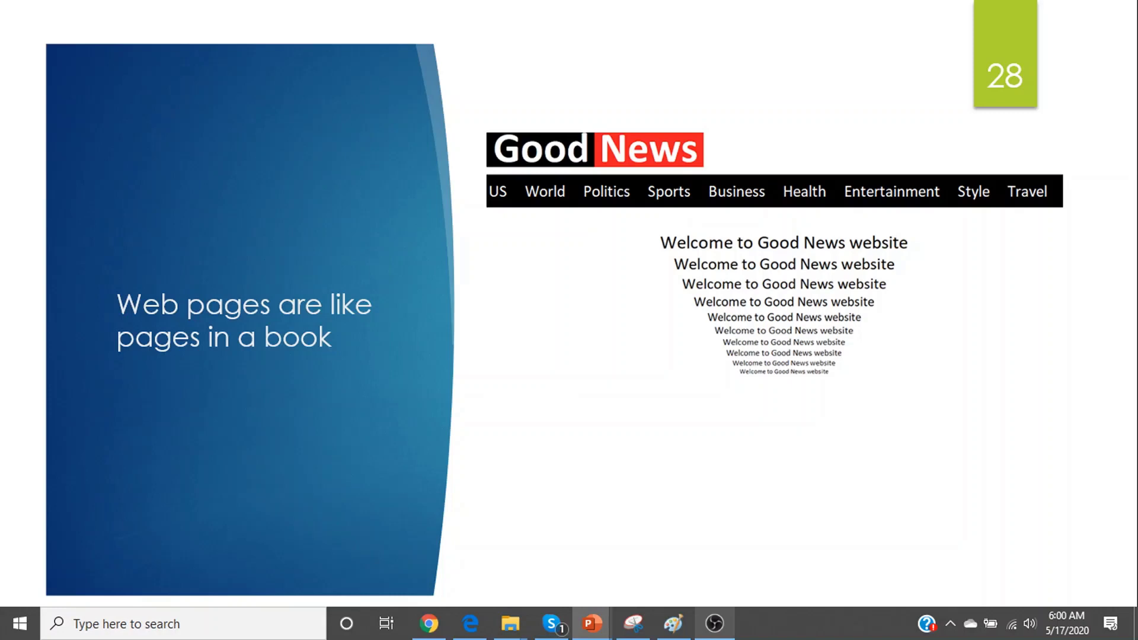
{"action": "key", "text": "Right"}
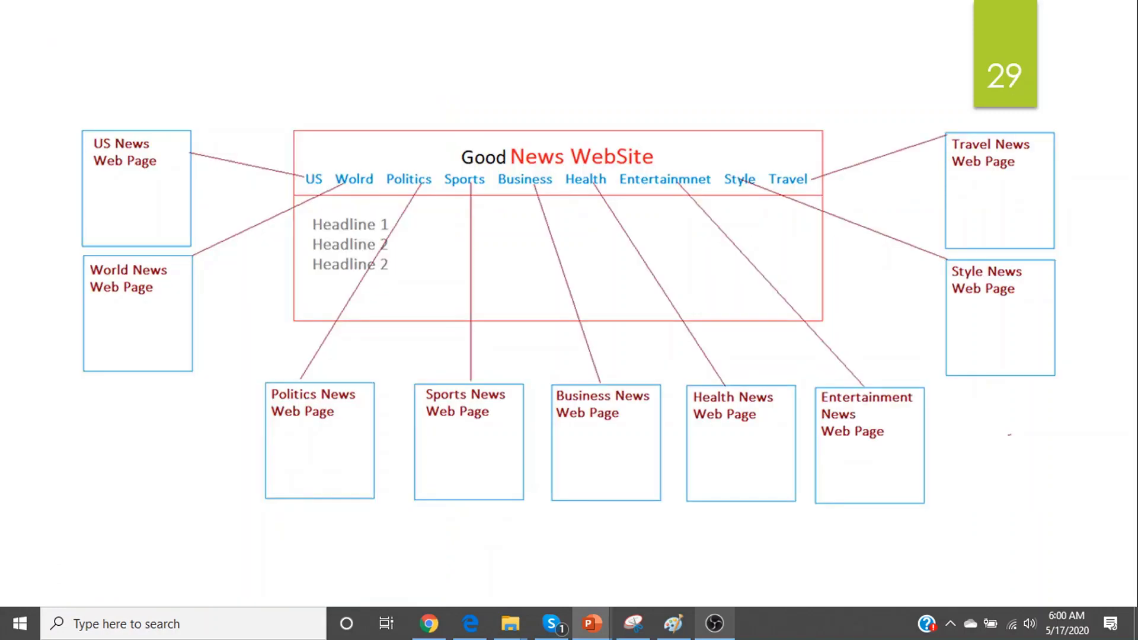
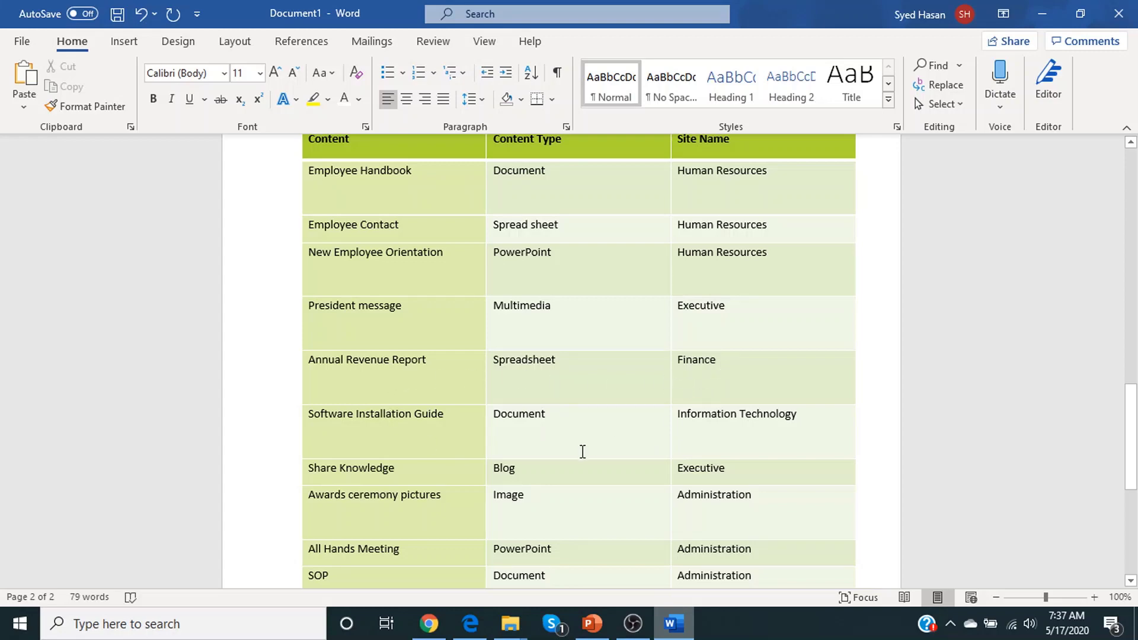
Step: Scroll to the end of the Word planning table, tuck away the Sample Documents window, and return to the SharePoint site
{"action": "scroll", "coordinate": [575, 435], "scroll_direction": "down", "scroll_amount": 1}
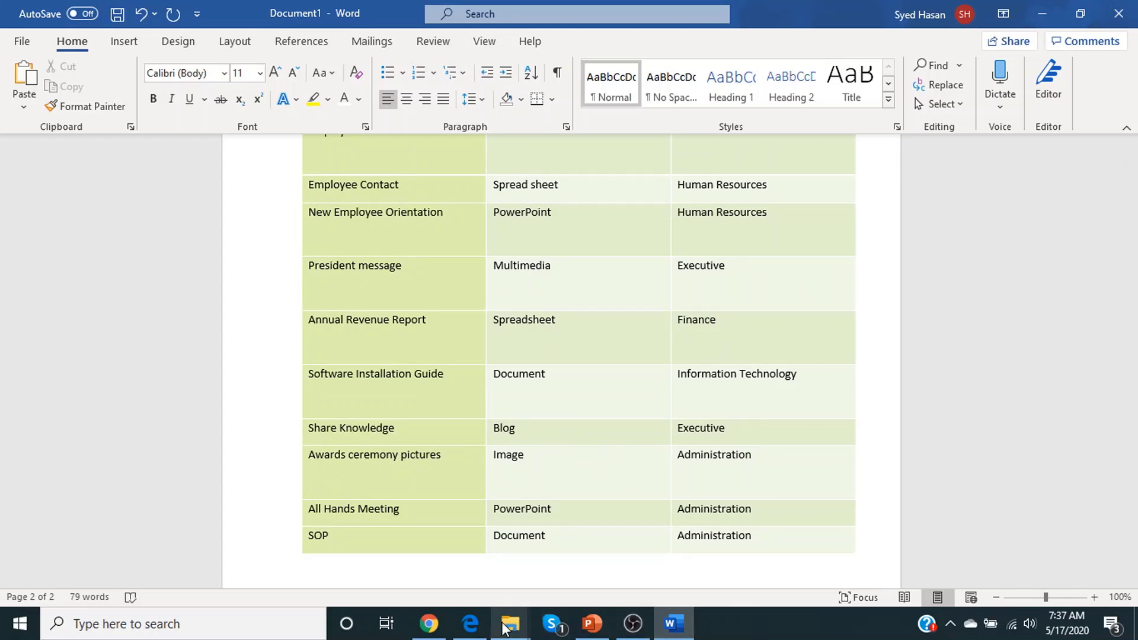
{"action": "mouse_move", "coordinate": [503, 628]}
{"action": "left_click", "coordinate": [441, 580]}
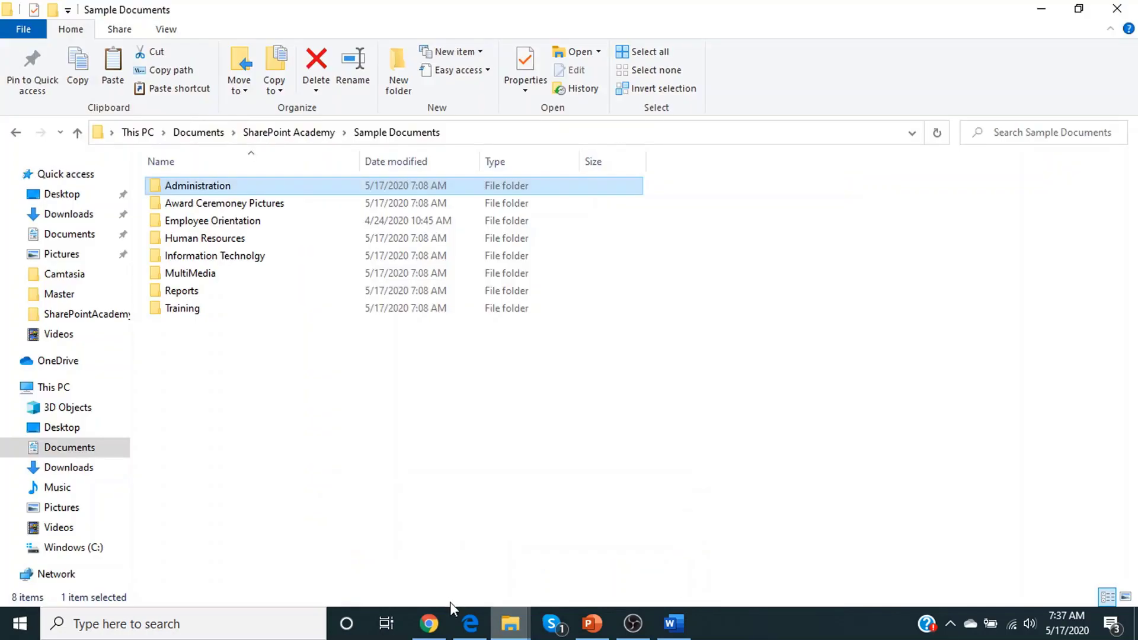
{"action": "left_click_drag", "start_coordinate": [229, 180], "coordinate": [172, 328]}
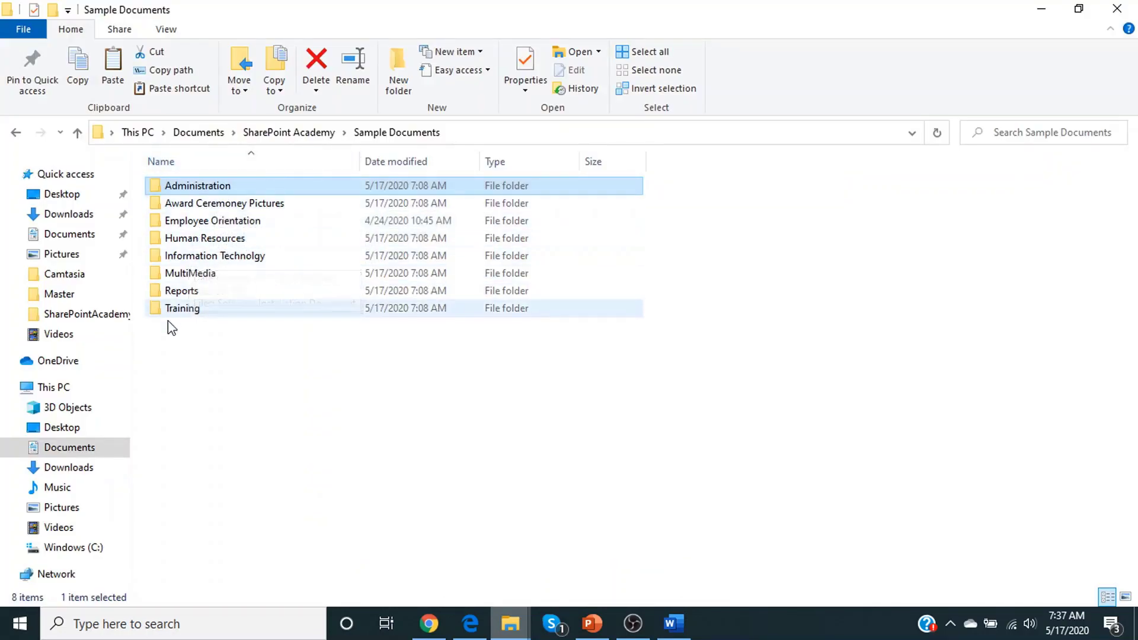
{"action": "left_click", "coordinate": [1042, 12]}
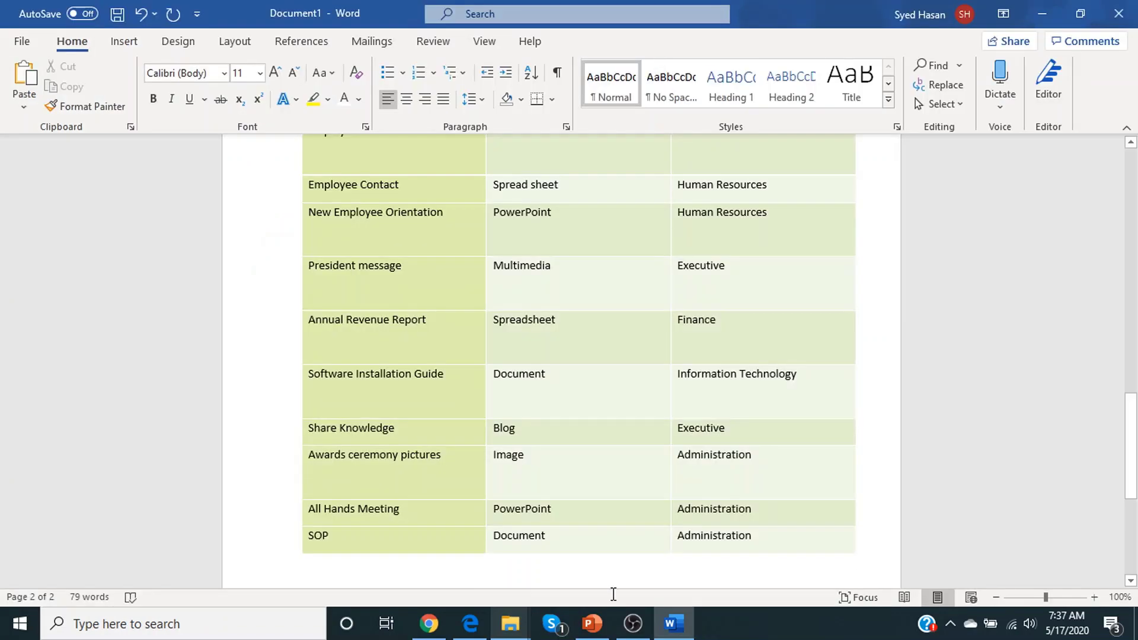
{"action": "left_click", "coordinate": [478, 608]}
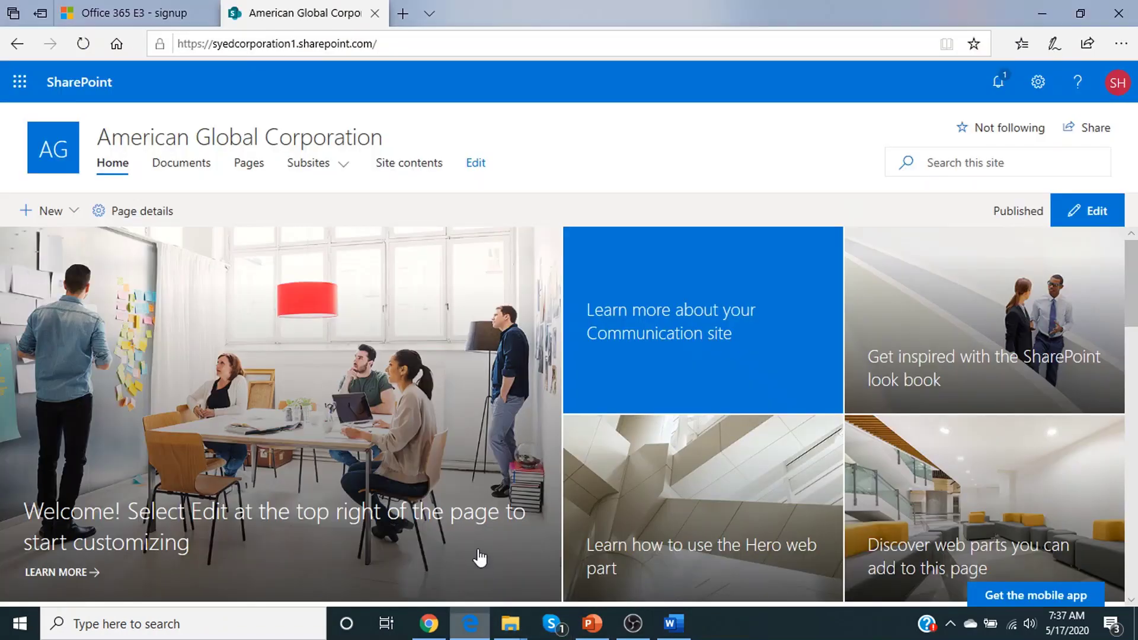
Step: Go to the Admin subsite from the Subsites list and open its Documents library
{"action": "left_click", "coordinate": [344, 165]}
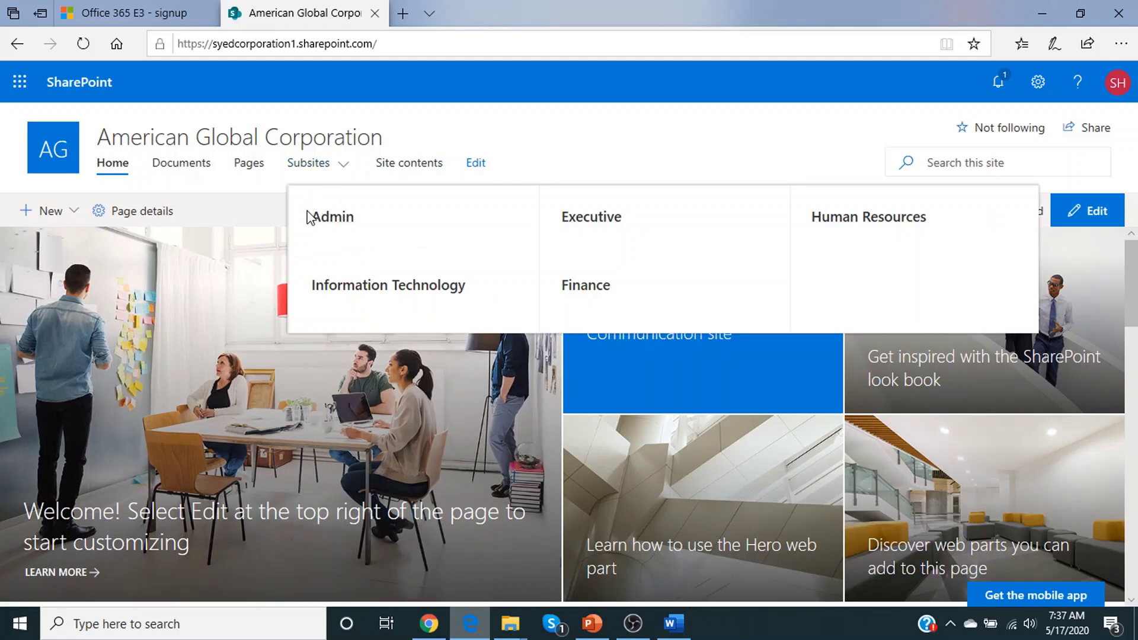
{"action": "left_click", "coordinate": [332, 220]}
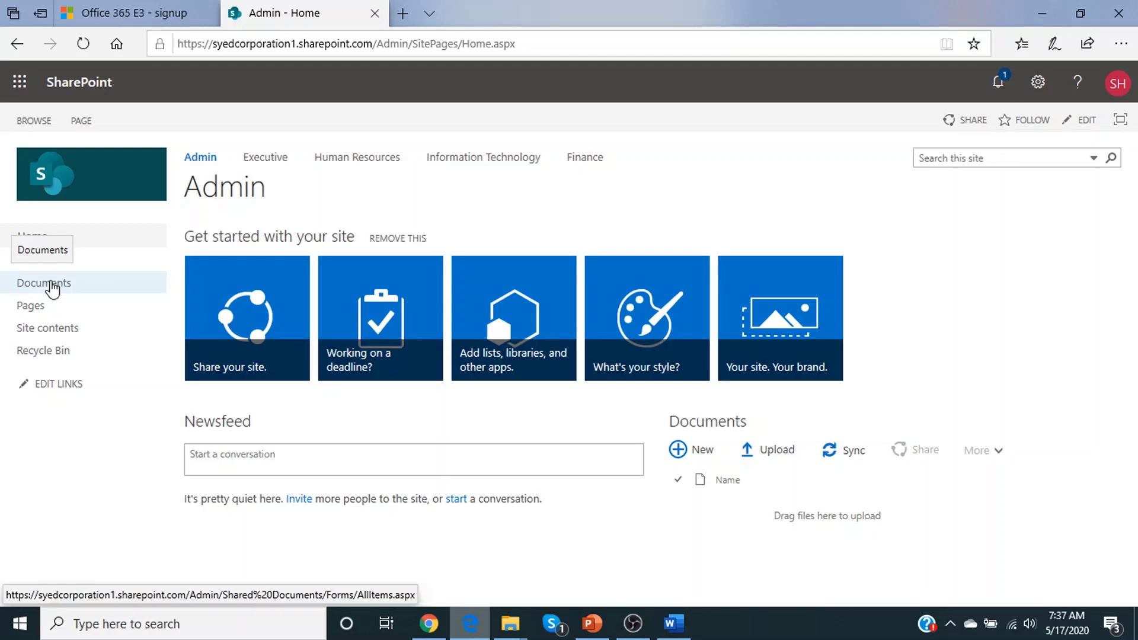
{"action": "left_click", "coordinate": [52, 289]}
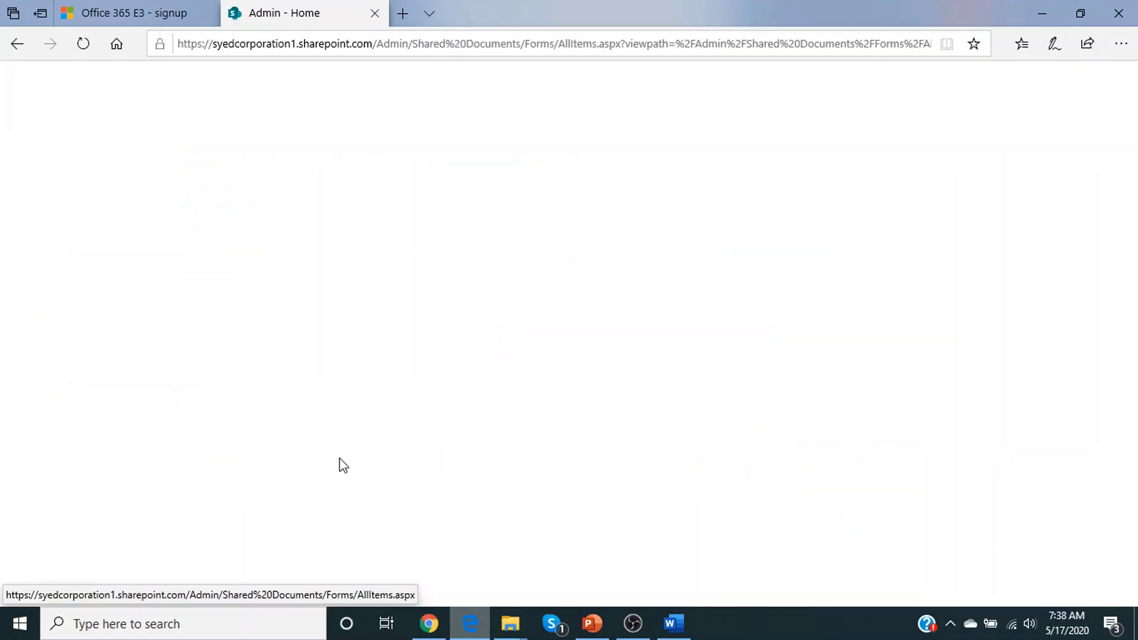
Step: Restore the Sample Documents window at a smaller size beside the Admin library page
{"action": "mouse_move", "coordinate": [449, 637]}
{"action": "mouse_move", "coordinate": [510, 623]}
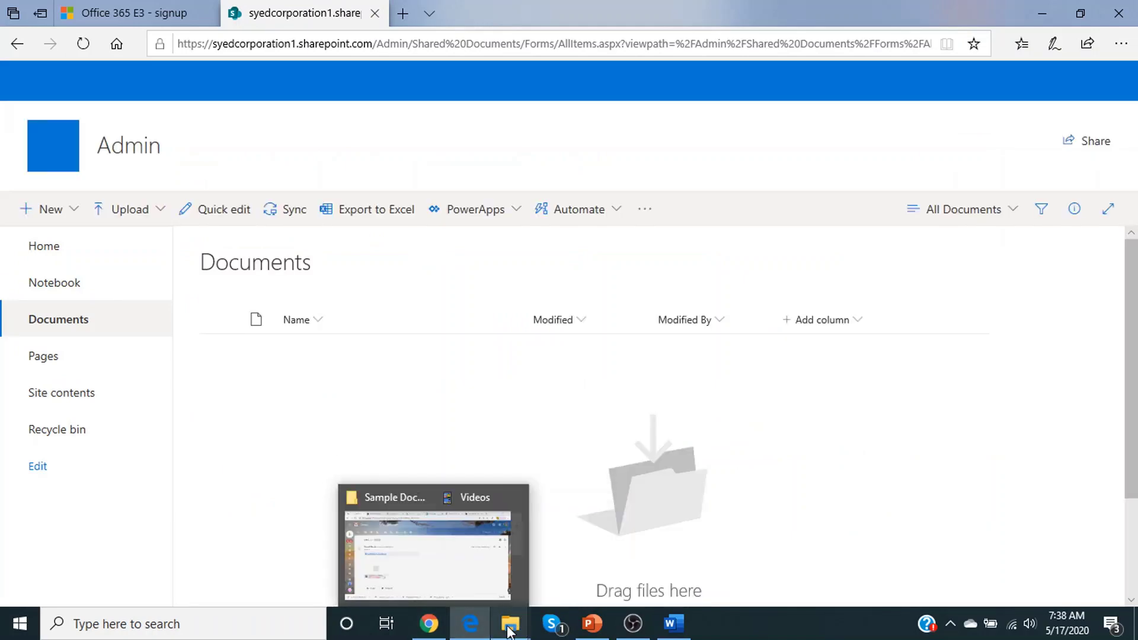
{"action": "left_click", "coordinate": [461, 576]}
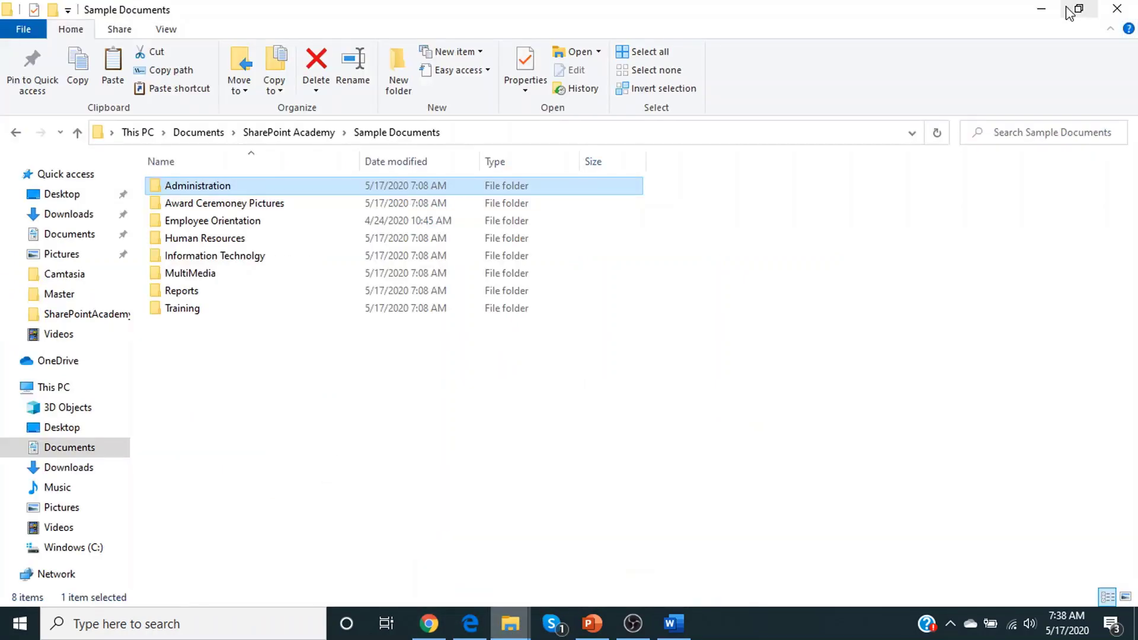
{"action": "left_click", "coordinate": [1073, 10]}
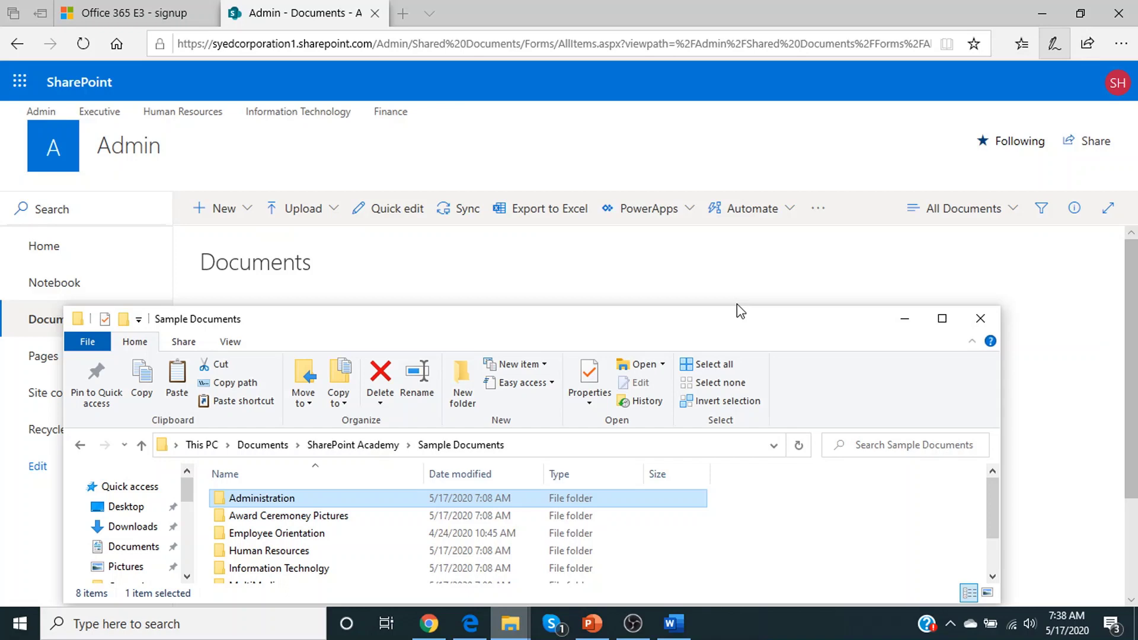
{"action": "left_click_drag", "start_coordinate": [737, 309], "coordinate": [947, 271]}
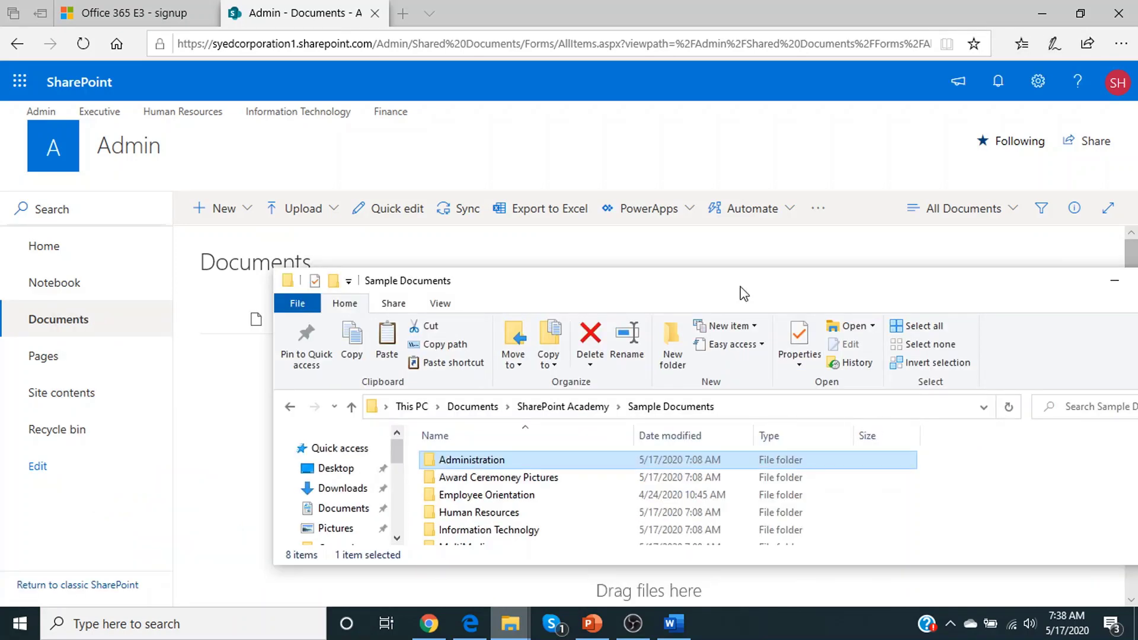
{"action": "left_click_drag", "start_coordinate": [744, 292], "coordinate": [919, 133]}
Step: From the local Administration folder, drag All Hands Meeting and SOP into the Admin library
{"action": "double_click", "coordinate": [471, 495]}
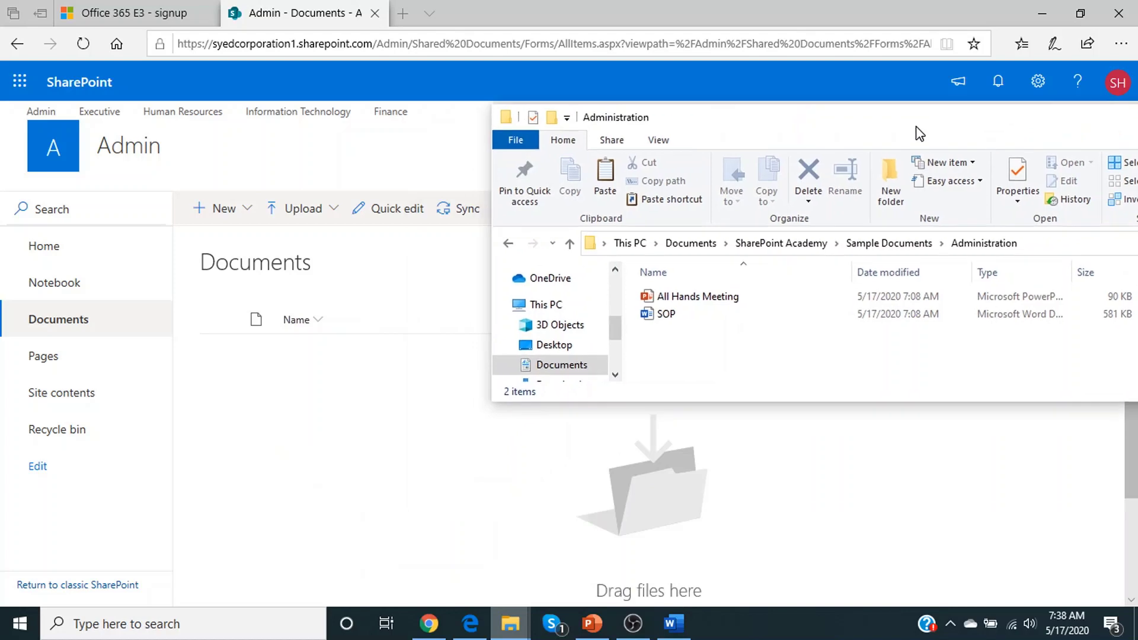
{"action": "left_click", "coordinate": [766, 298]}
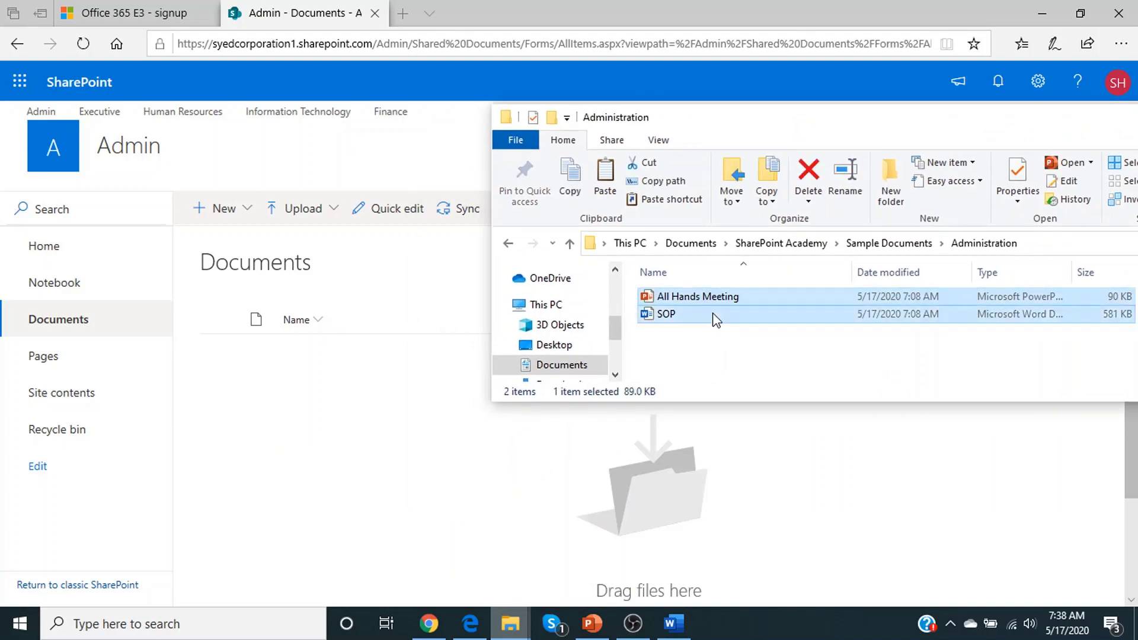
{"action": "left_click", "coordinate": [744, 316], "text": "ctrl"}
{"action": "left_click_drag", "start_coordinate": [746, 310], "coordinate": [433, 463]}
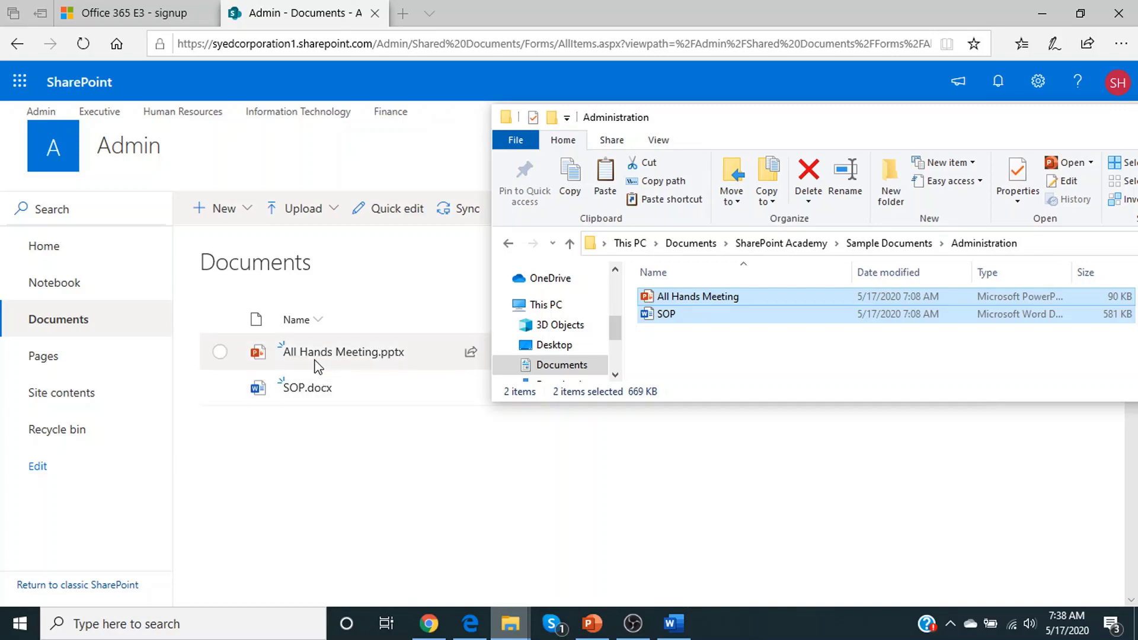
{"action": "mouse_move", "coordinate": [335, 370]}
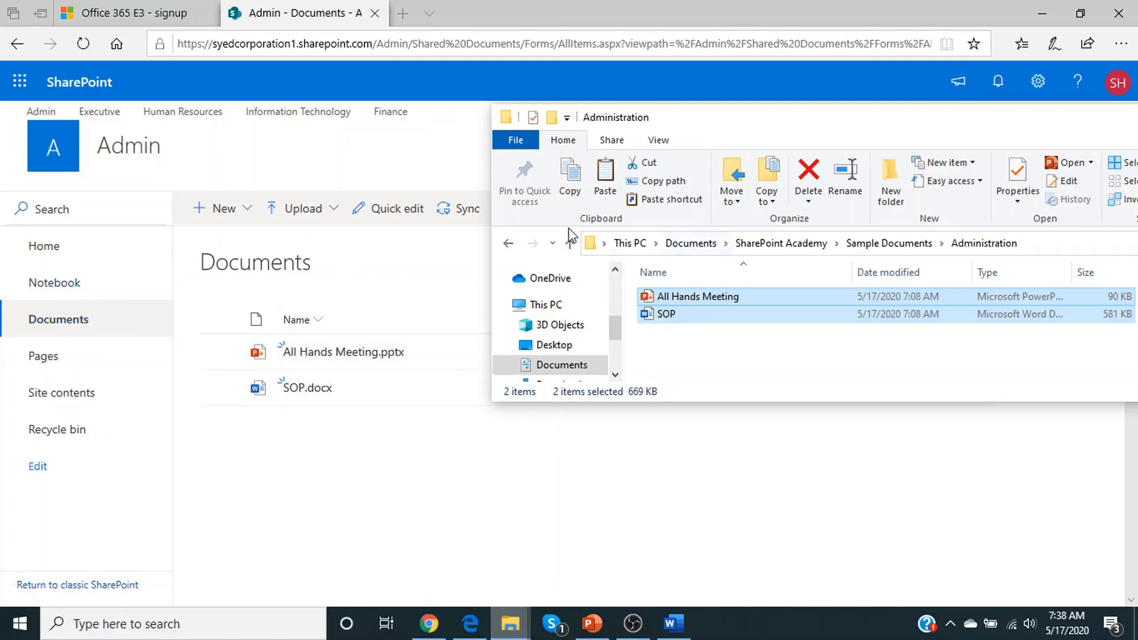
Step: Drag all five images, Award-1 to Award-5, from Award Ceremoney Pictures into the Admin library
{"action": "left_click", "coordinate": [906, 245]}
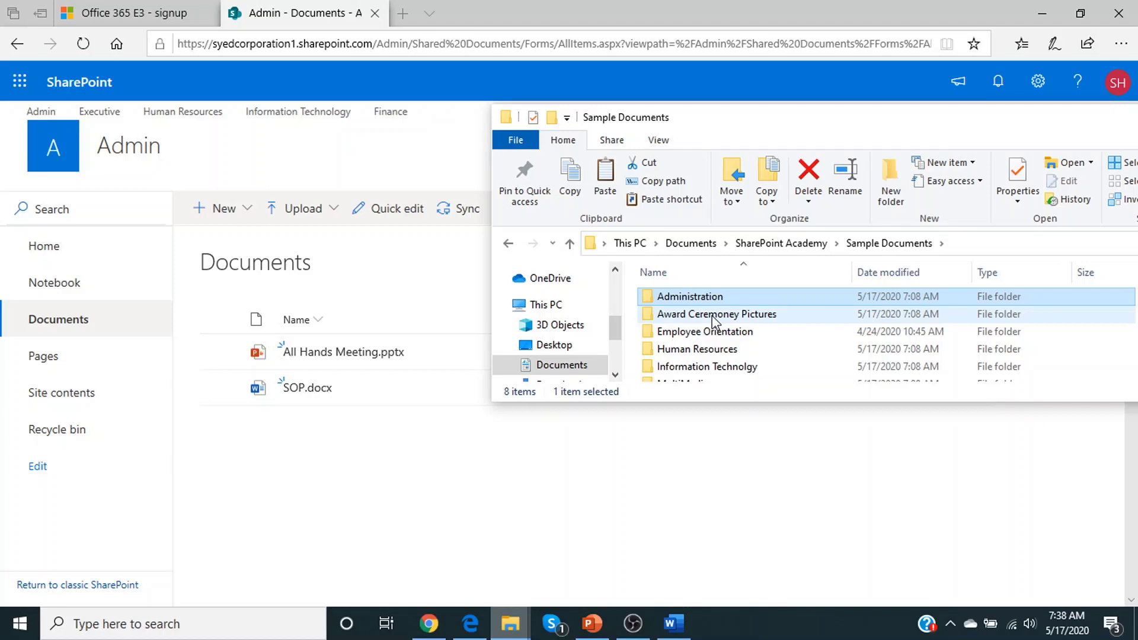
{"action": "left_click", "coordinate": [713, 318]}
{"action": "double_click", "coordinate": [714, 319]}
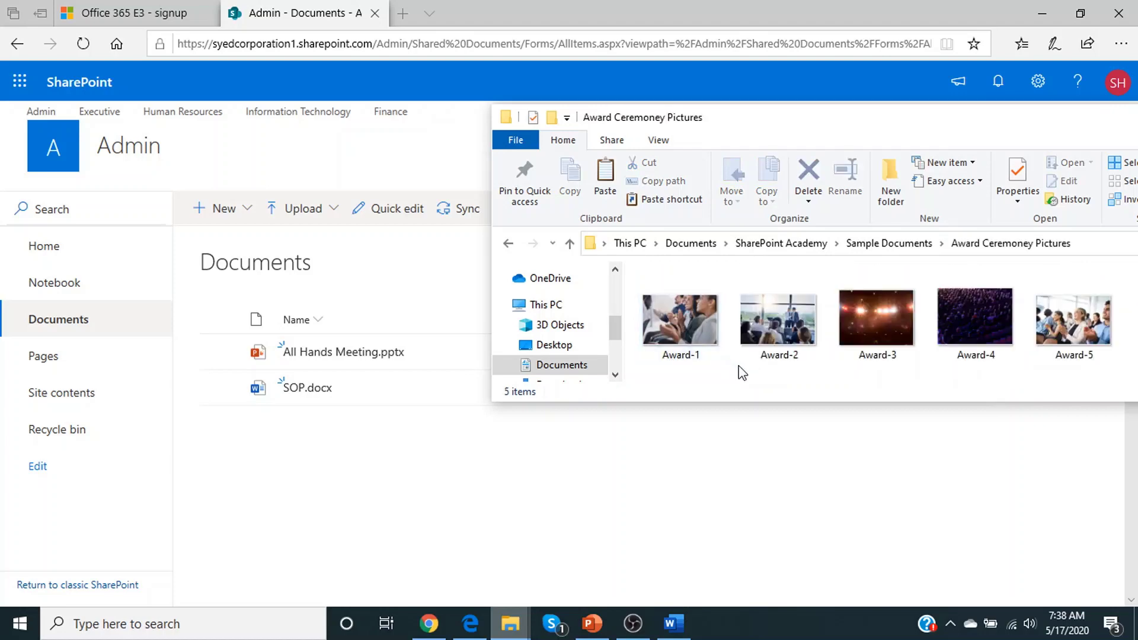
{"action": "key", "text": "ctrl+a"}
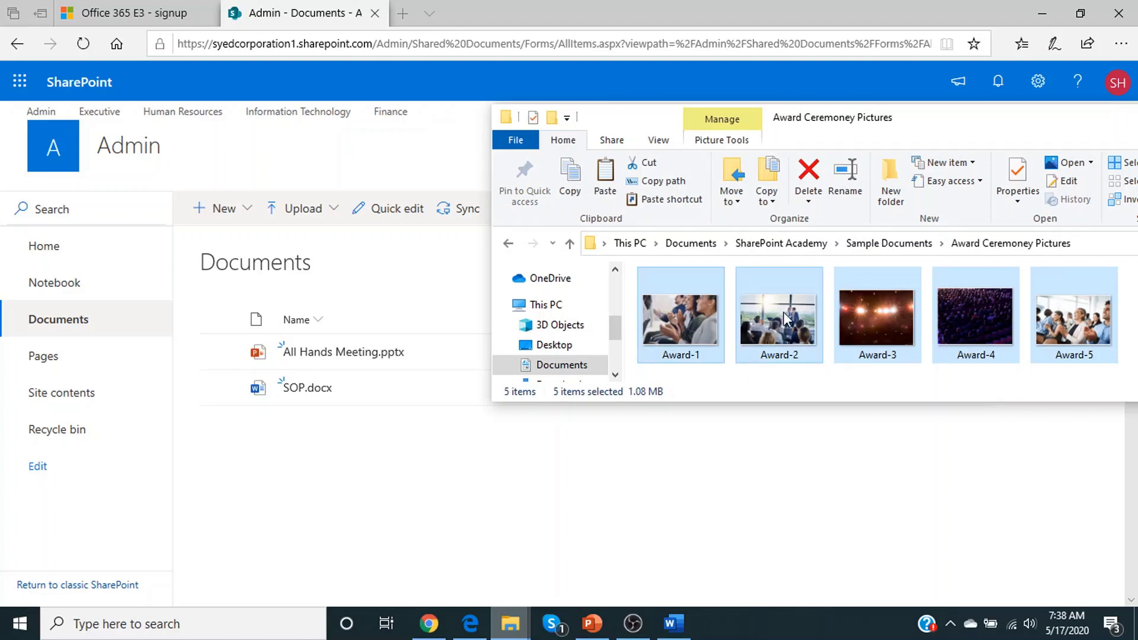
{"action": "left_click_drag", "start_coordinate": [785, 319], "coordinate": [354, 495]}
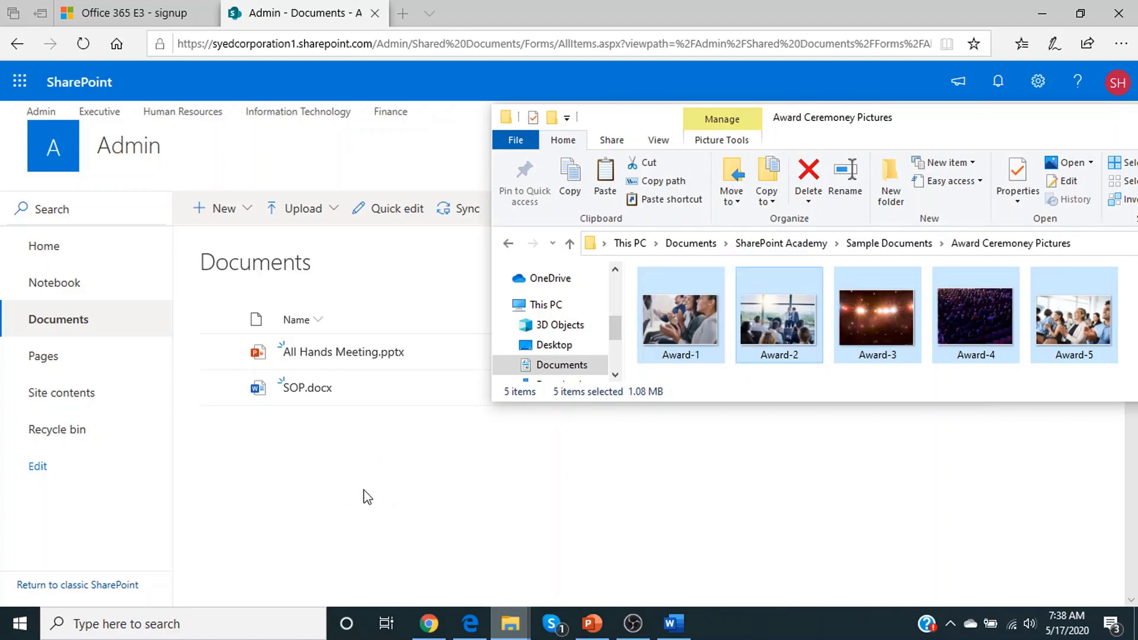
{"action": "mouse_move", "coordinate": [370, 496]}
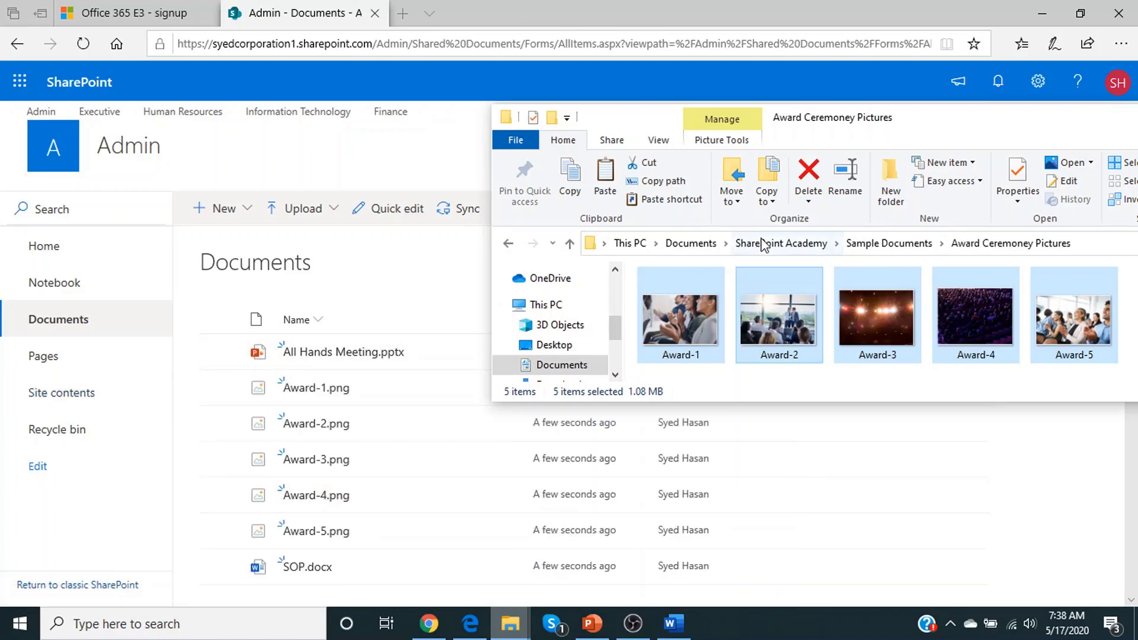
{"action": "left_click", "coordinate": [898, 244]}
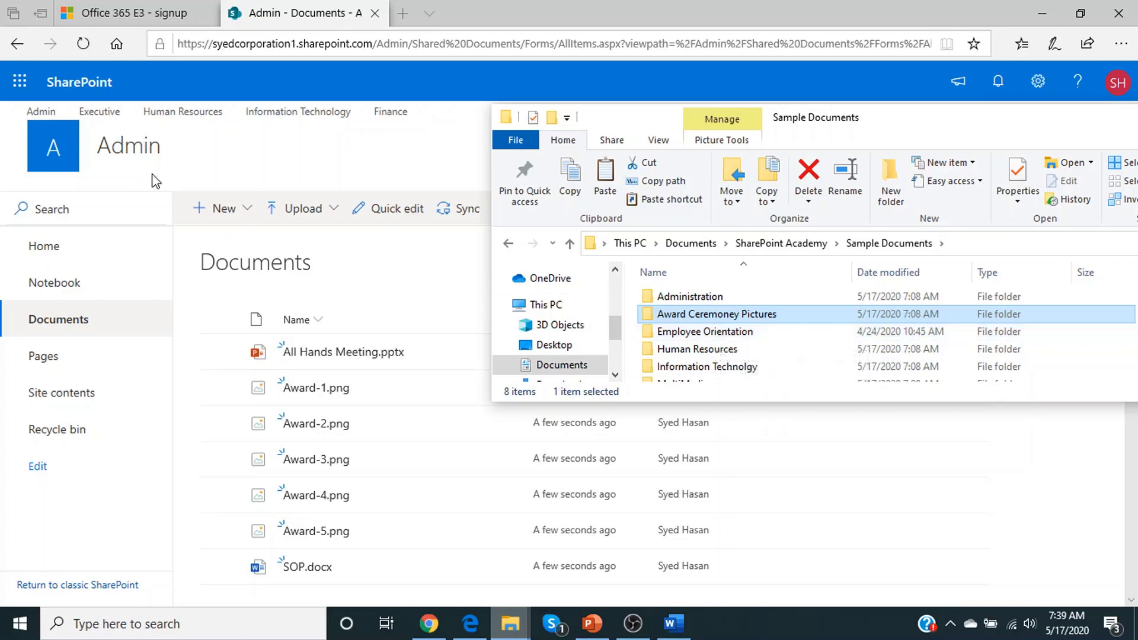
Step: Go to the Human Resources subsite and open the local Human Resources sample folder
{"action": "left_click", "coordinate": [178, 116]}
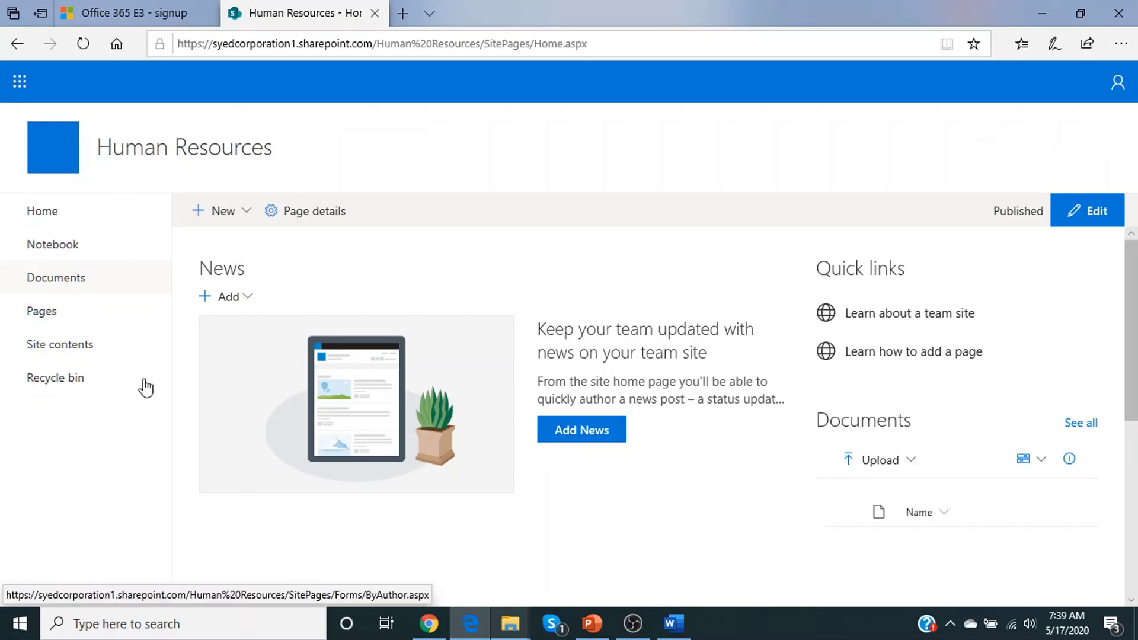
{"action": "mouse_move", "coordinate": [510, 622]}
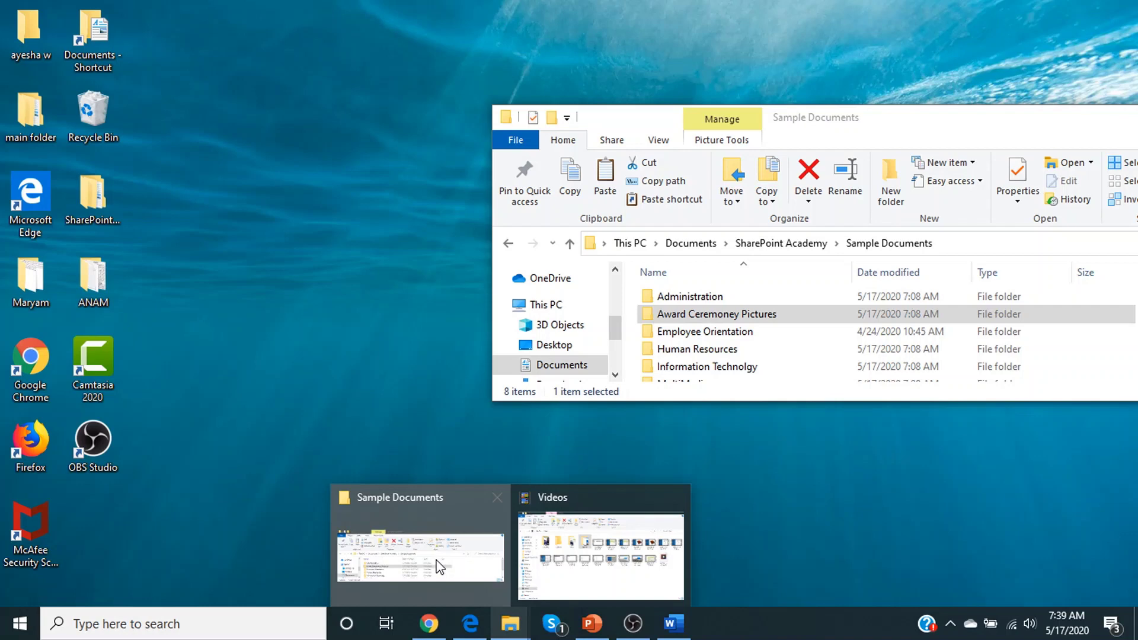
{"action": "left_click", "coordinate": [439, 567]}
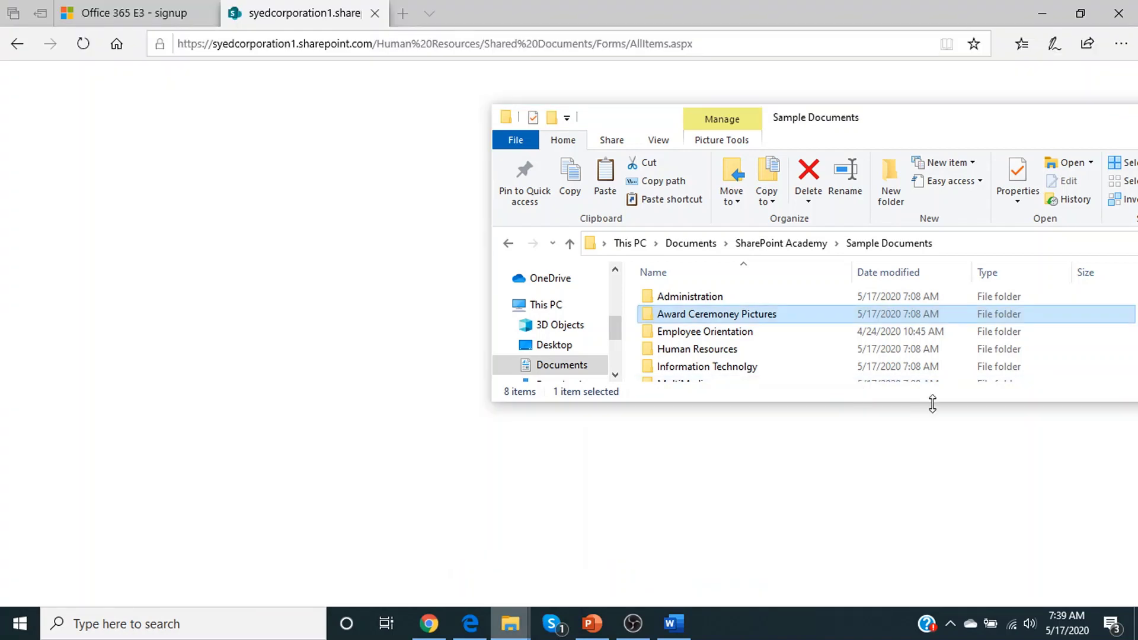
{"action": "double_click", "coordinate": [752, 331]}
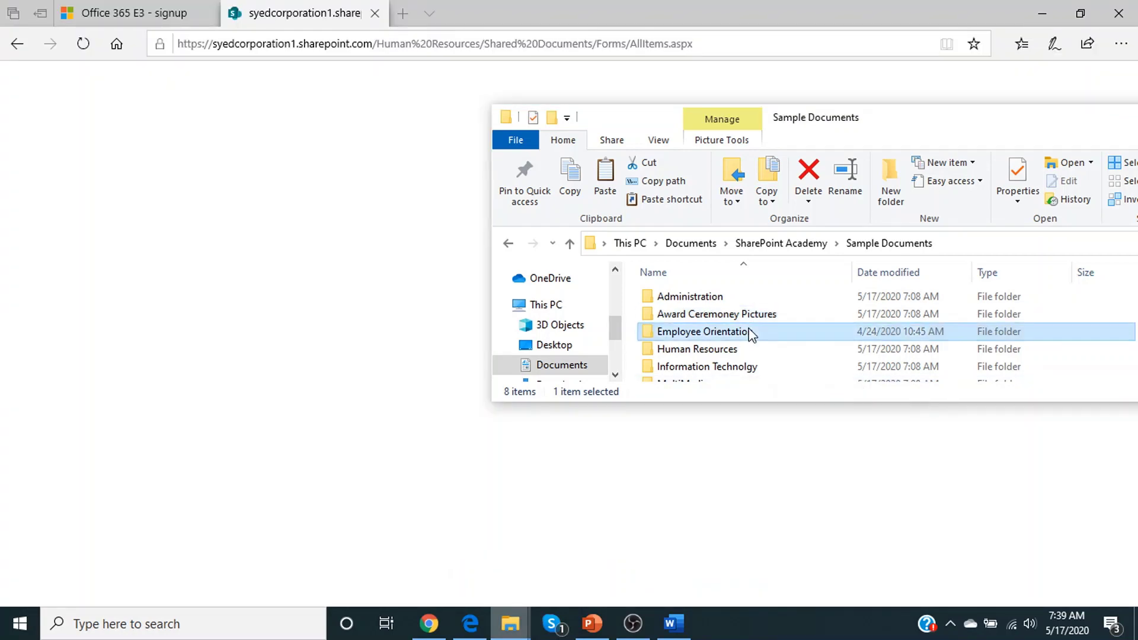
{"action": "left_click", "coordinate": [895, 243]}
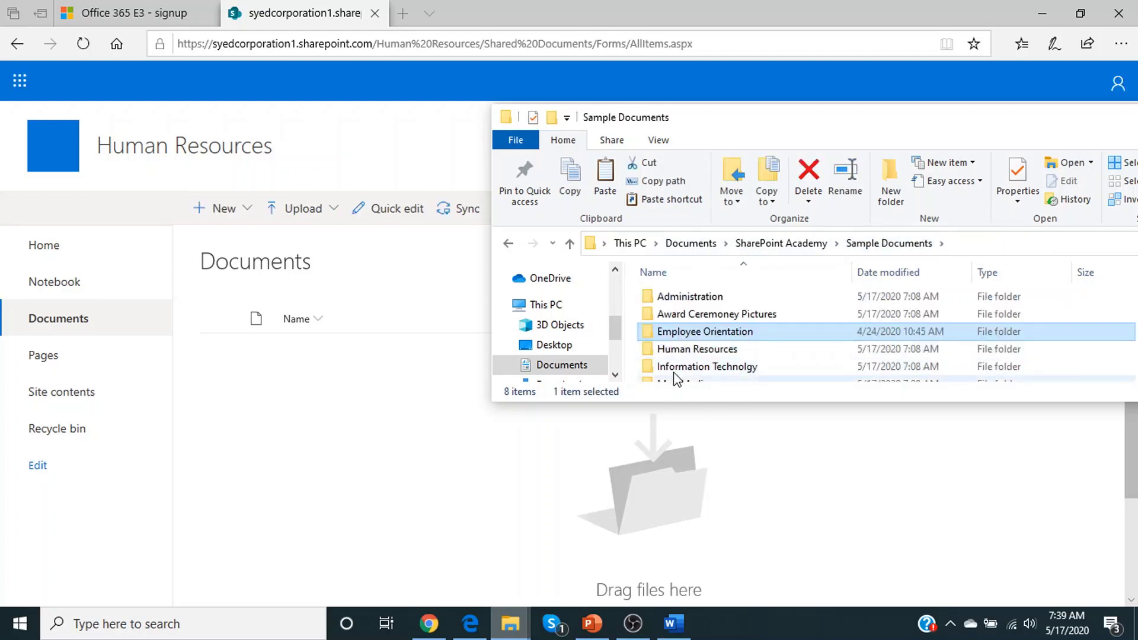
{"action": "double_click", "coordinate": [717, 351]}
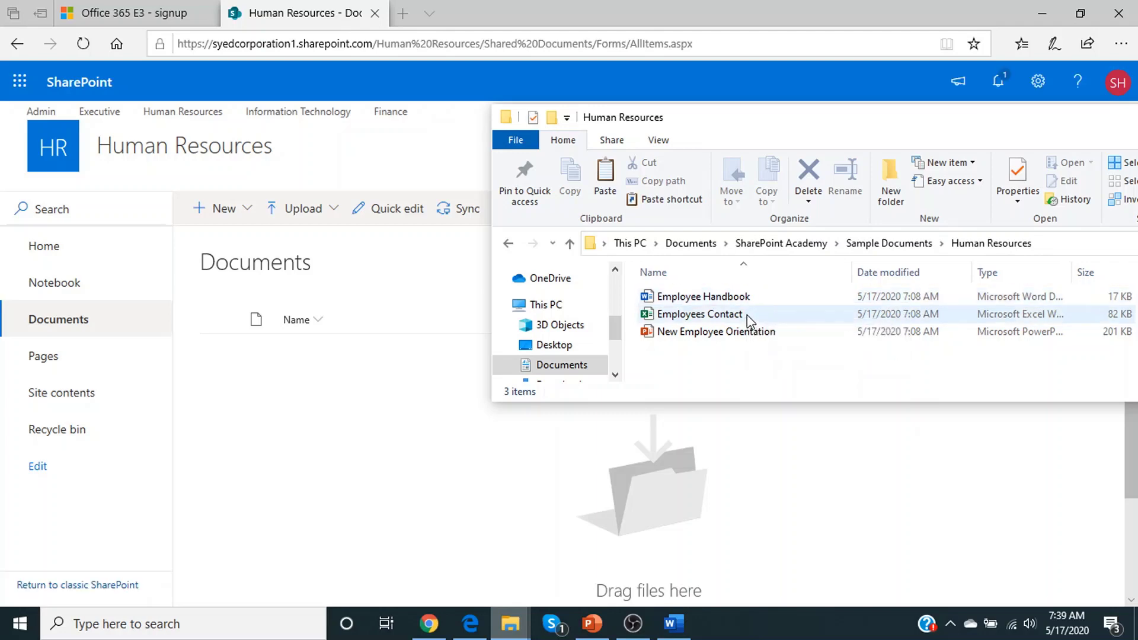
Step: Upload Employee Handbook, Employees Contact and New Employee Orientation into the HR library
{"action": "left_click", "coordinate": [754, 302]}
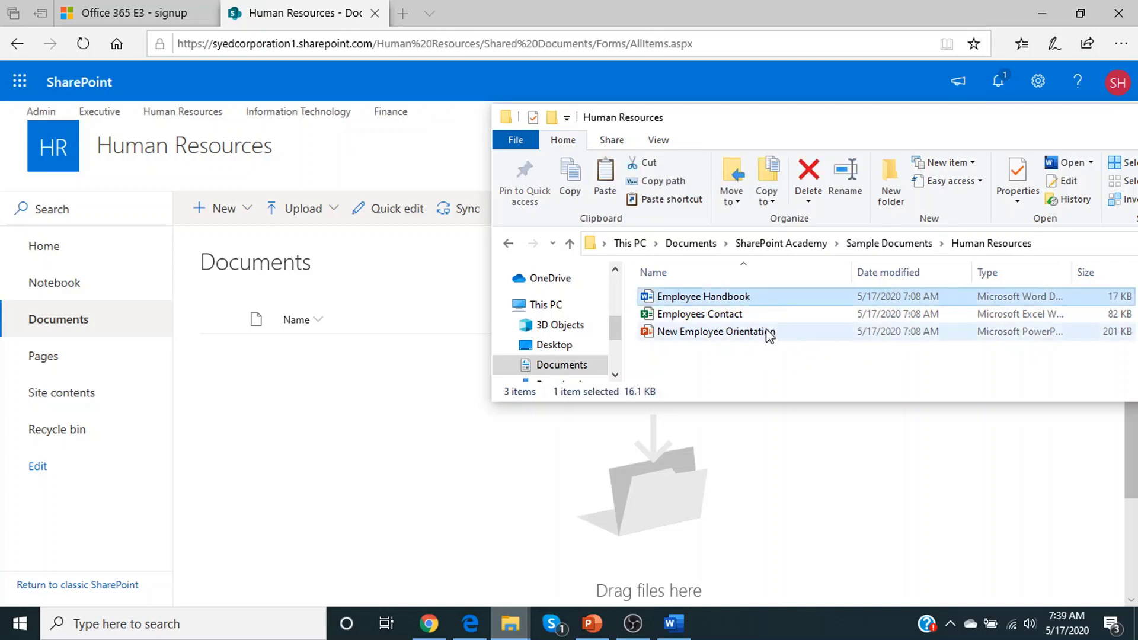
{"action": "left_click", "coordinate": [765, 332], "text": "shift"}
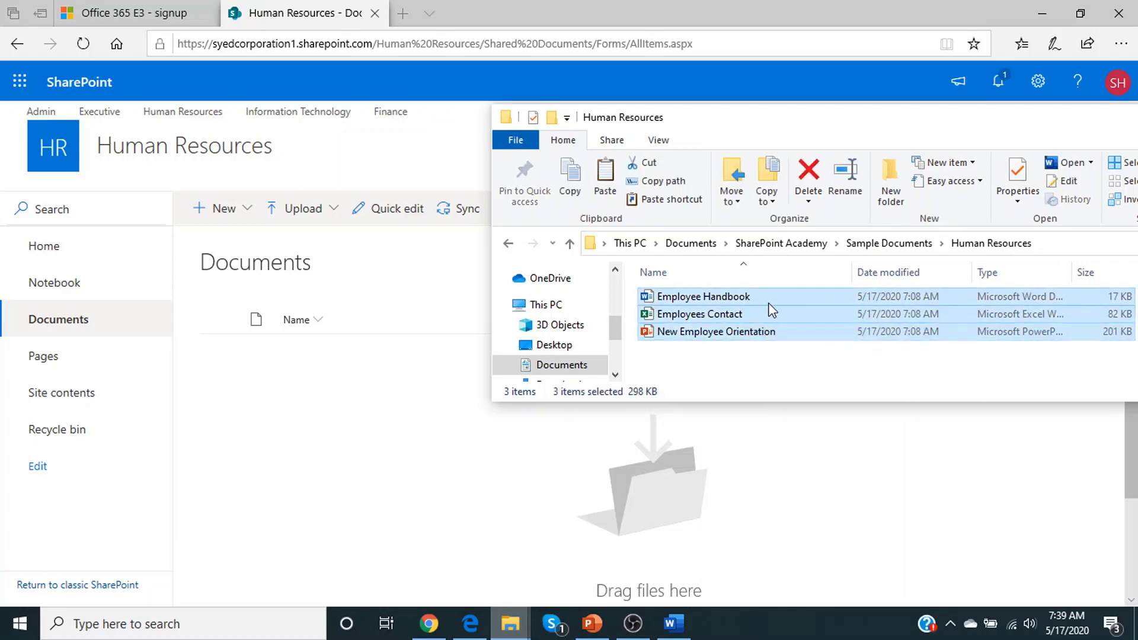
{"action": "left_click_drag", "start_coordinate": [766, 309], "coordinate": [466, 479]}
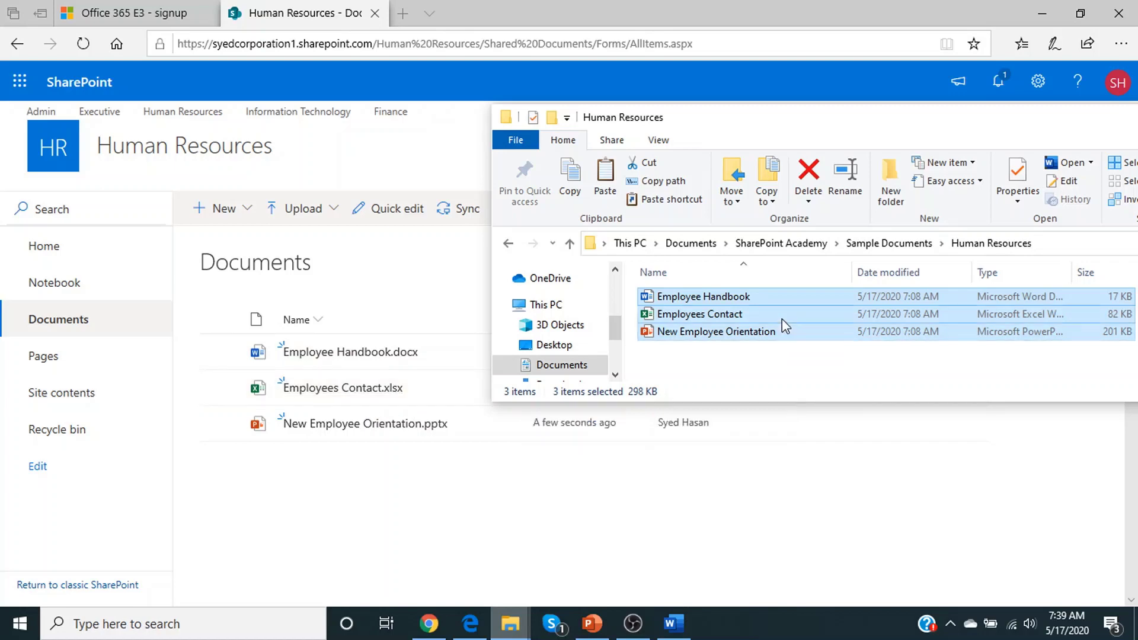
{"action": "mouse_move", "coordinate": [340, 363]}
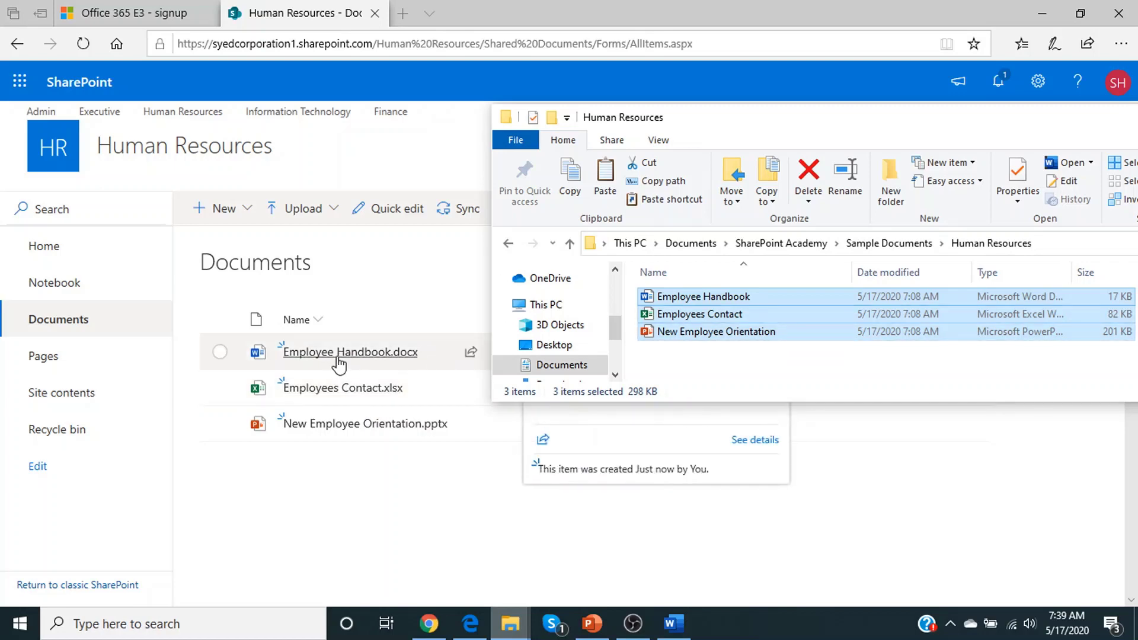
{"action": "left_click", "coordinate": [889, 244]}
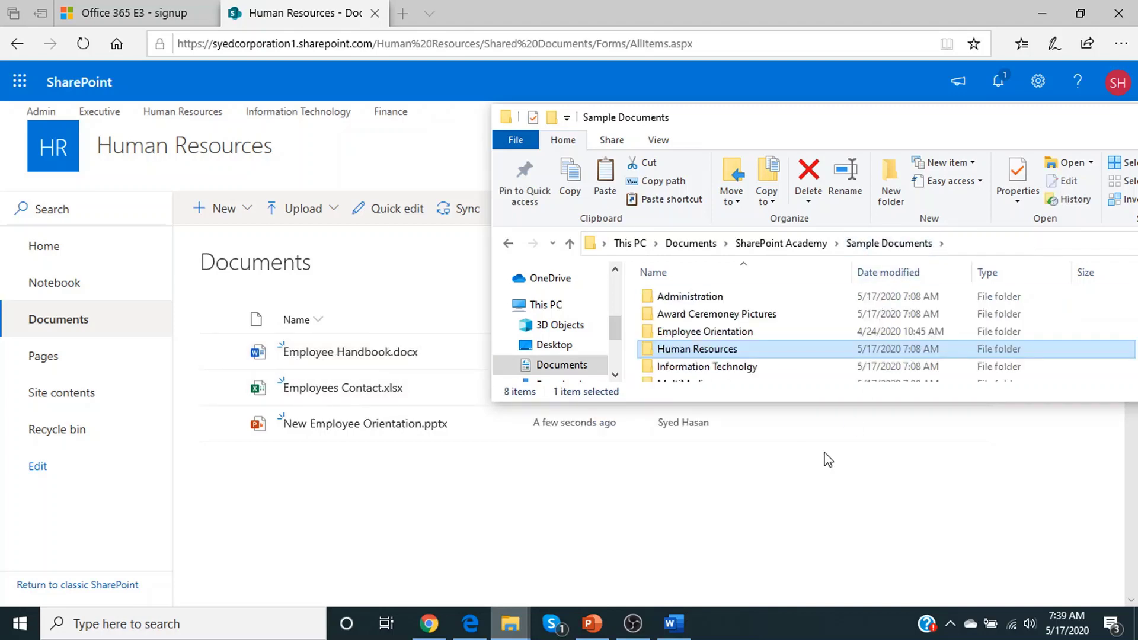
Step: Open the local Information Technology folder and the Information Technology site's Documents library
{"action": "double_click", "coordinate": [744, 372]}
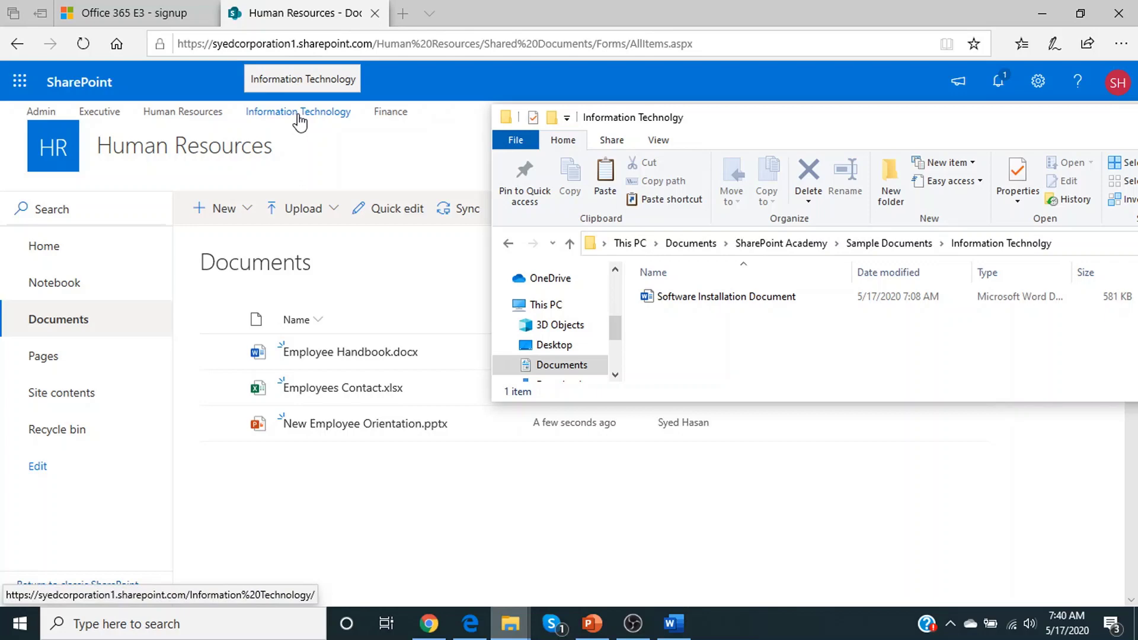
{"action": "left_click", "coordinate": [299, 118]}
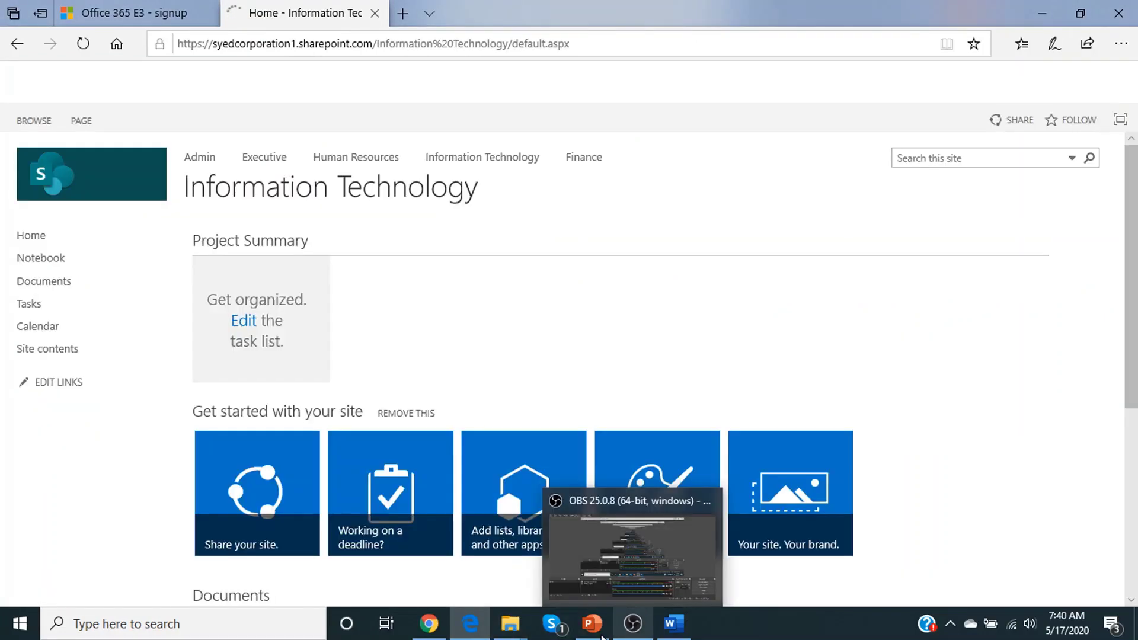
{"action": "mouse_move", "coordinate": [517, 627]}
{"action": "left_click", "coordinate": [483, 554]}
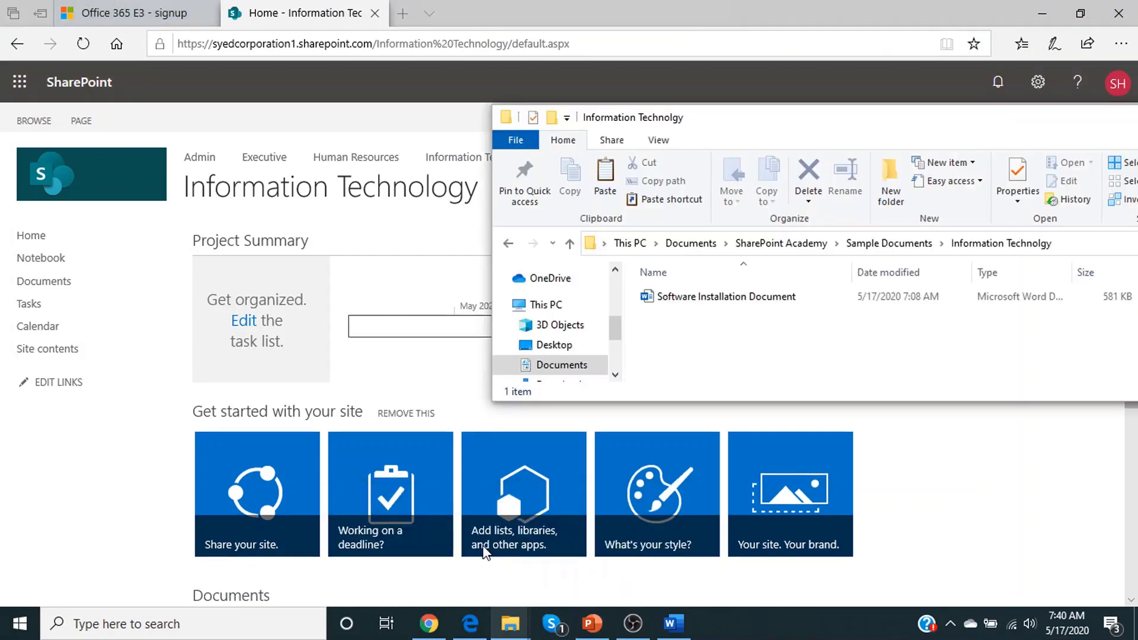
{"action": "left_click", "coordinate": [748, 299]}
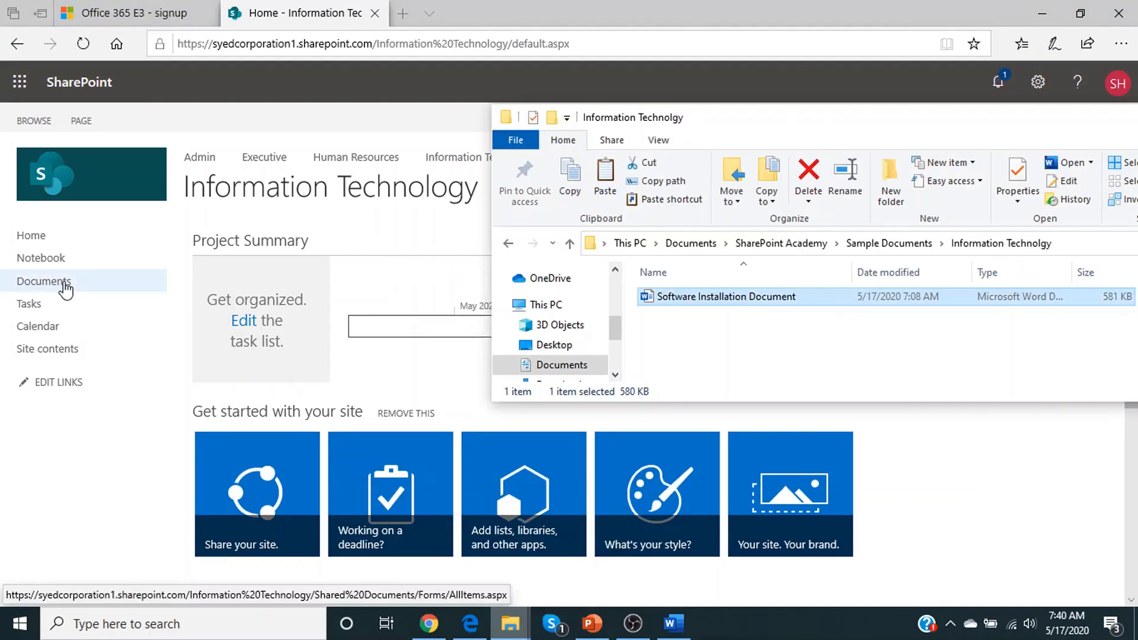
{"action": "left_click", "coordinate": [66, 287]}
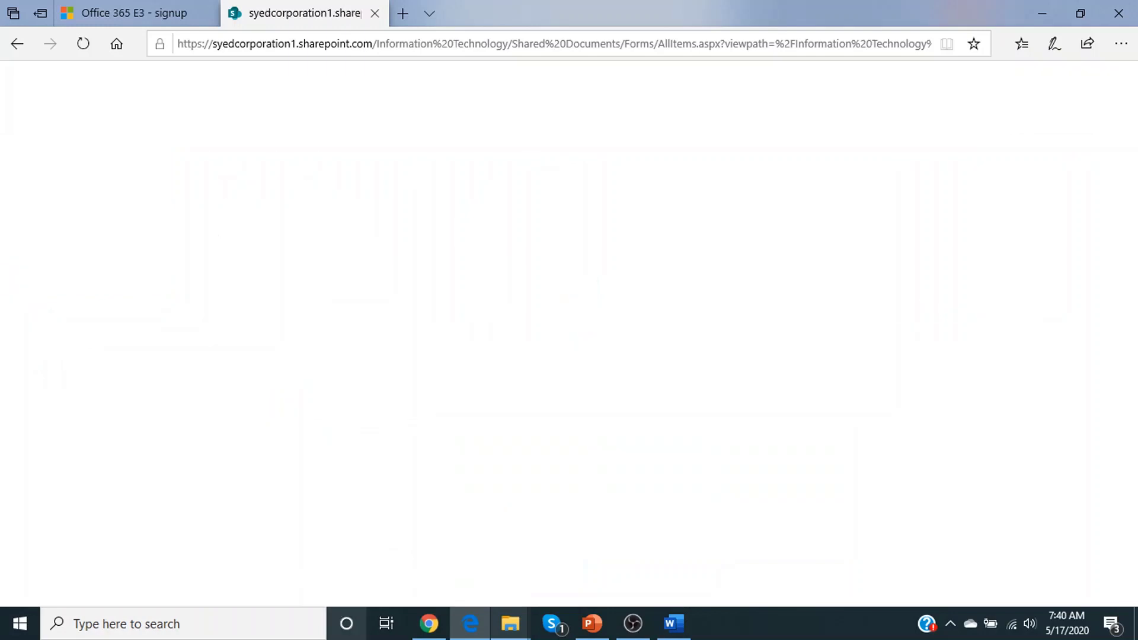
{"action": "mouse_move", "coordinate": [515, 622]}
{"action": "left_click", "coordinate": [440, 577]}
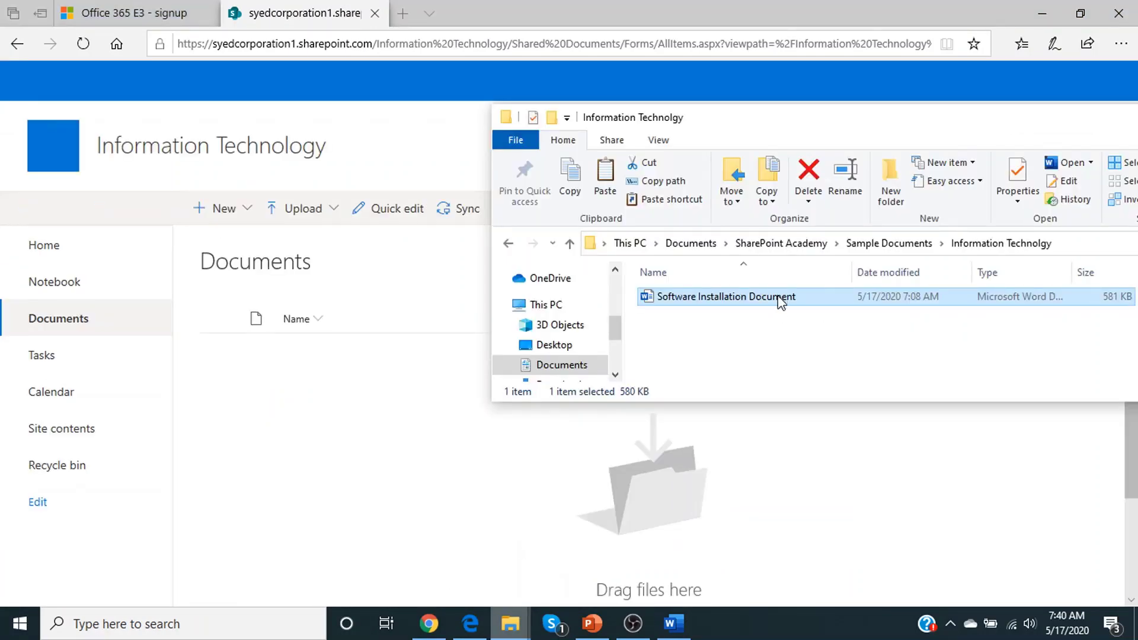
Step: Drag Software Installation Document into the Information Technology library to upload it
{"action": "left_click_drag", "start_coordinate": [780, 300], "coordinate": [425, 526]}
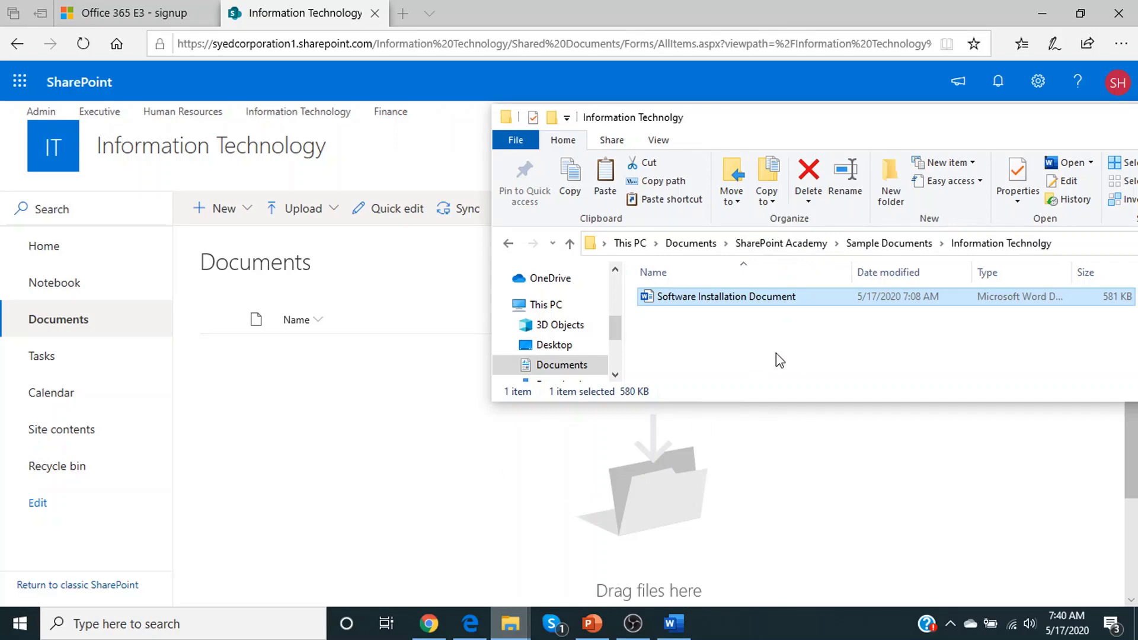
{"action": "left_click", "coordinate": [798, 346]}
{"action": "left_click", "coordinate": [796, 300]}
{"action": "left_click_drag", "start_coordinate": [780, 297], "coordinate": [454, 511]}
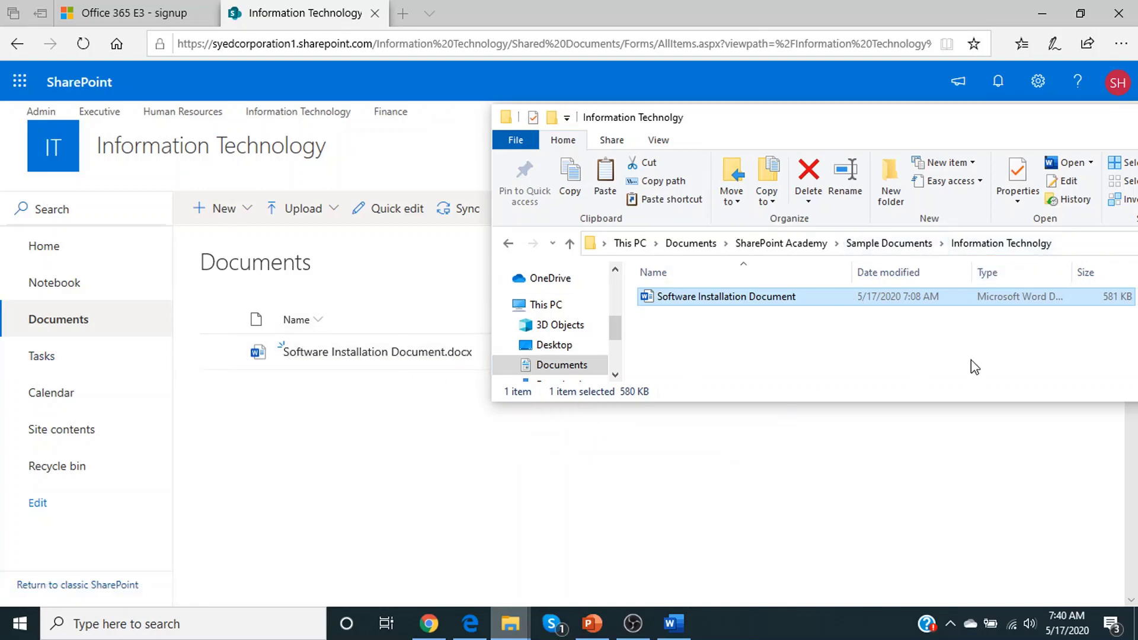
{"action": "left_click", "coordinate": [905, 248]}
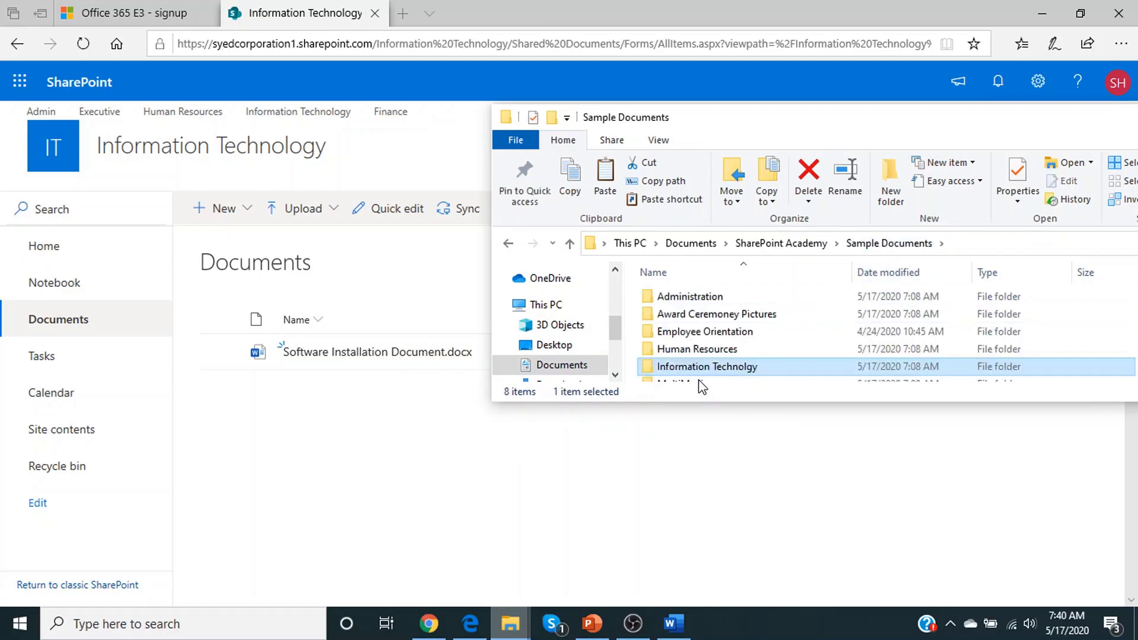
Step: Open the local MultiMedia folder and go to the Executive site from the top navigation
{"action": "scroll", "coordinate": [726, 353], "scroll_direction": "down", "scroll_amount": 1}
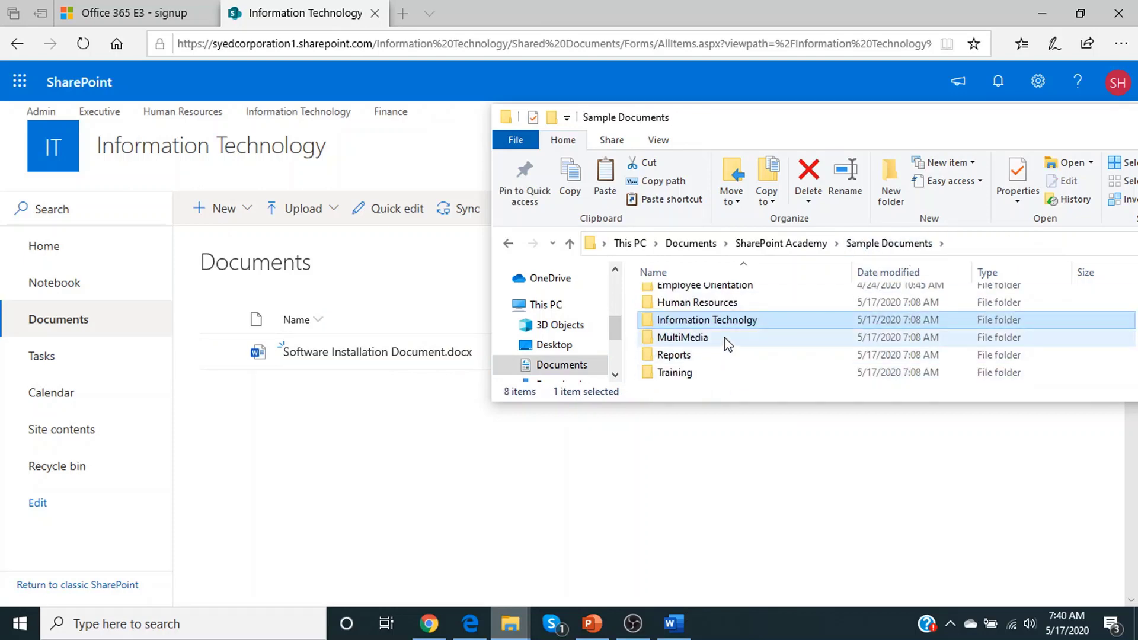
{"action": "double_click", "coordinate": [724, 338]}
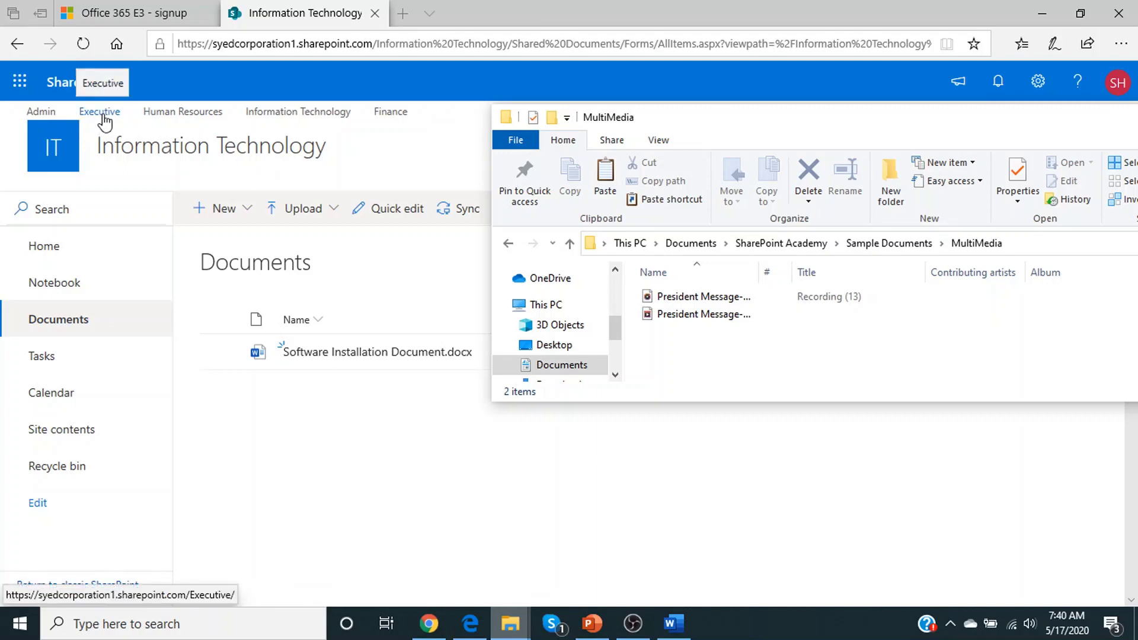
{"action": "left_click", "coordinate": [105, 122]}
{"action": "left_click", "coordinate": [104, 121]}
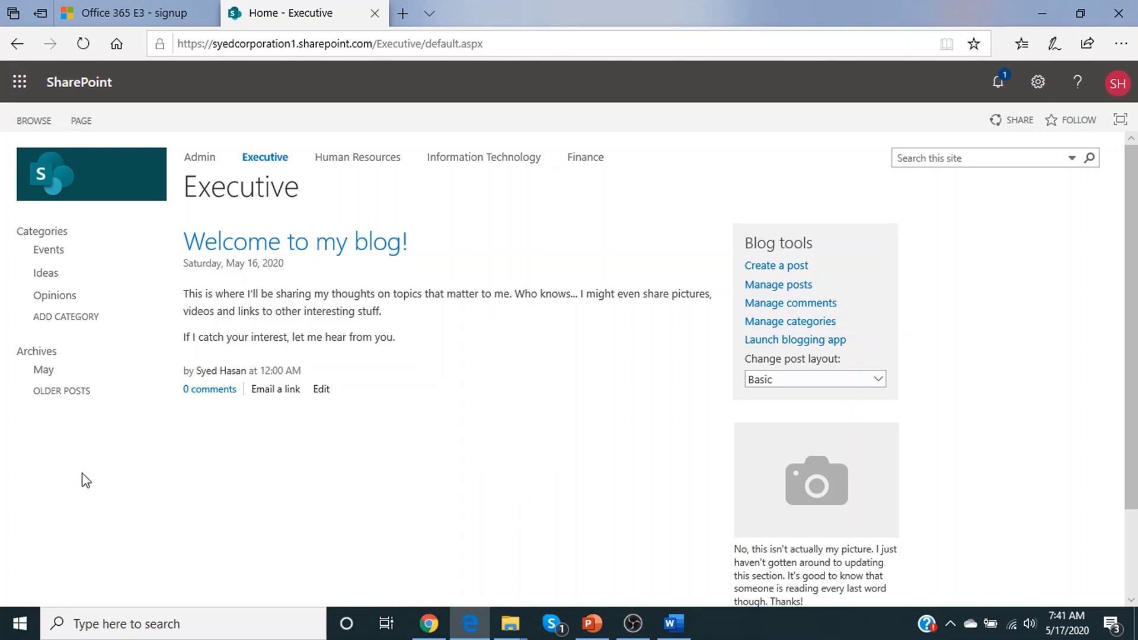
Step: Open the Admin Documents library and drag both President Message files from MultiMedia onto it
{"action": "left_click", "coordinate": [211, 163]}
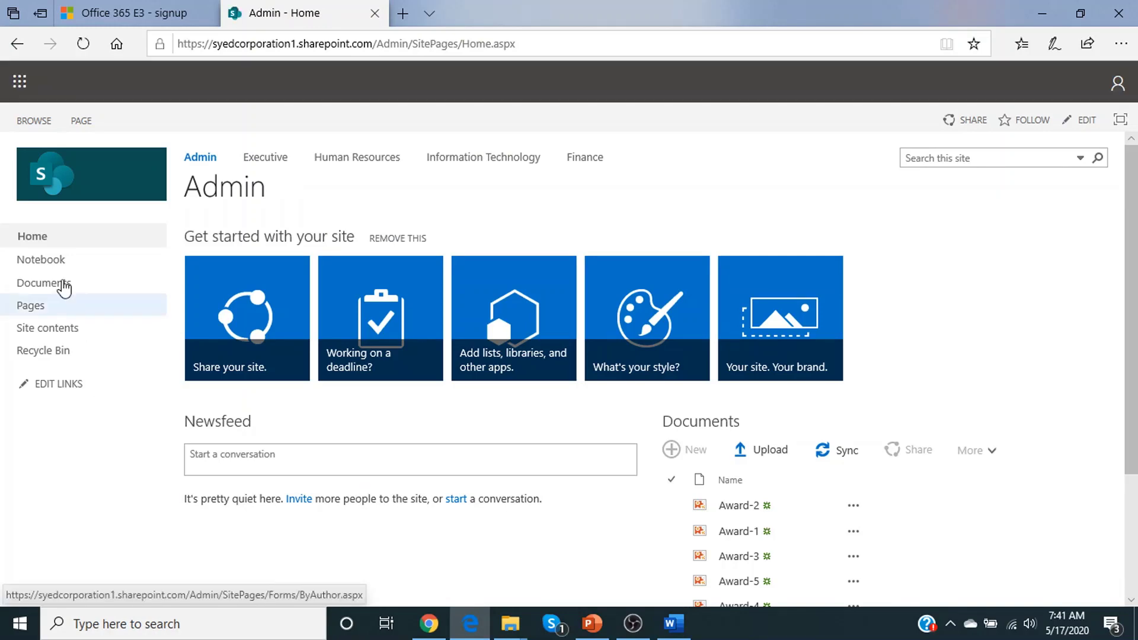
{"action": "left_click", "coordinate": [55, 285]}
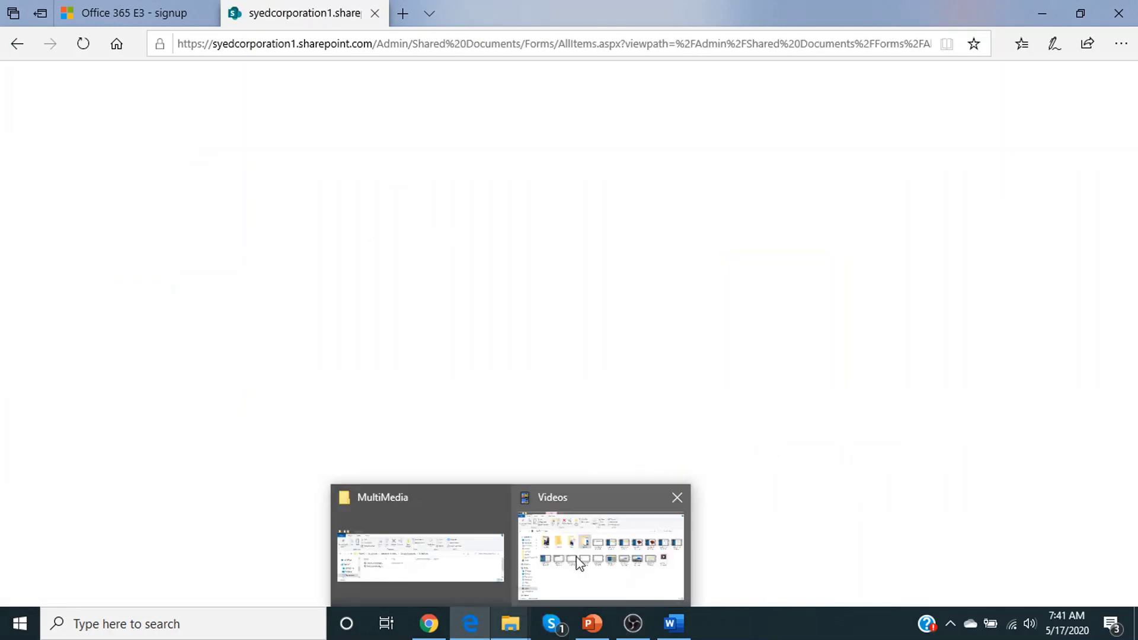
{"action": "left_click", "coordinate": [468, 555]}
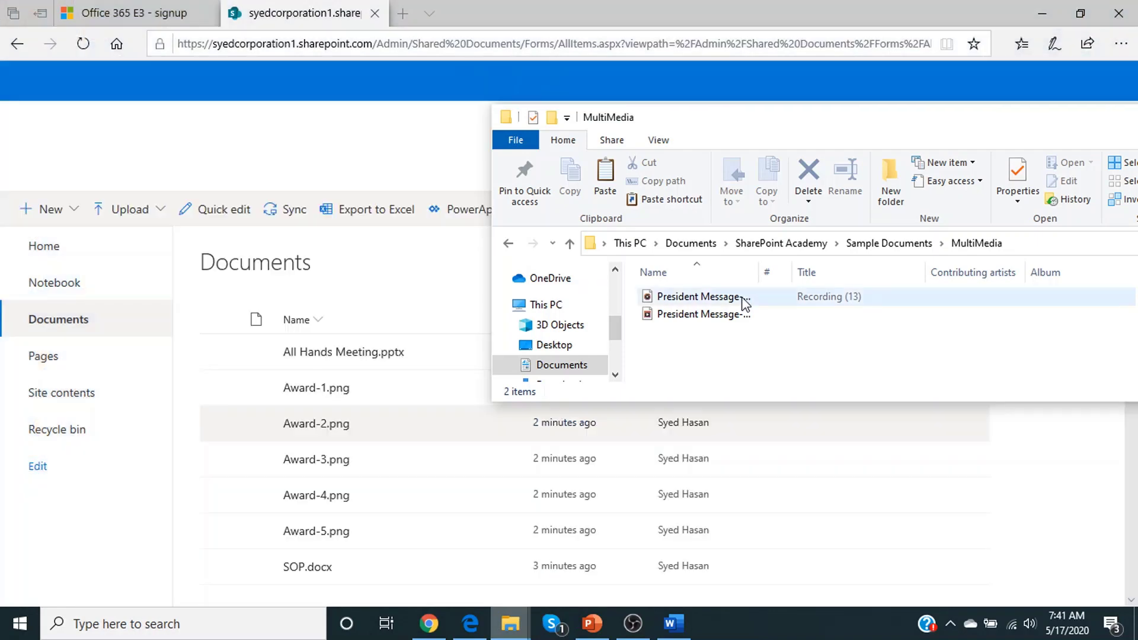
{"action": "left_click", "coordinate": [748, 298]}
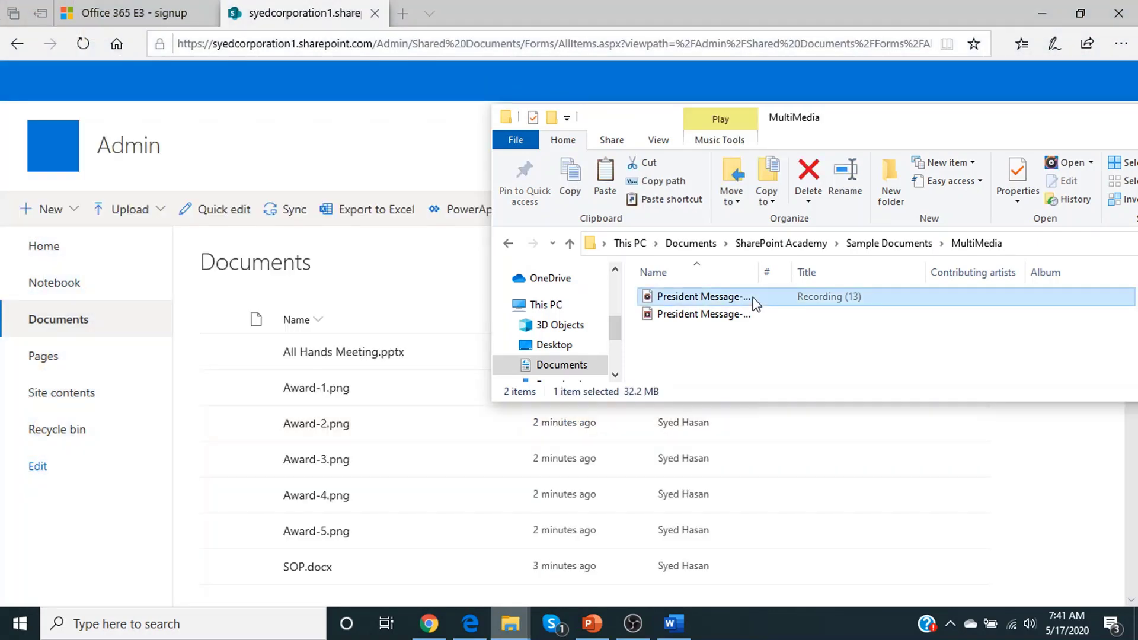
{"action": "left_click", "coordinate": [768, 313], "text": "shift"}
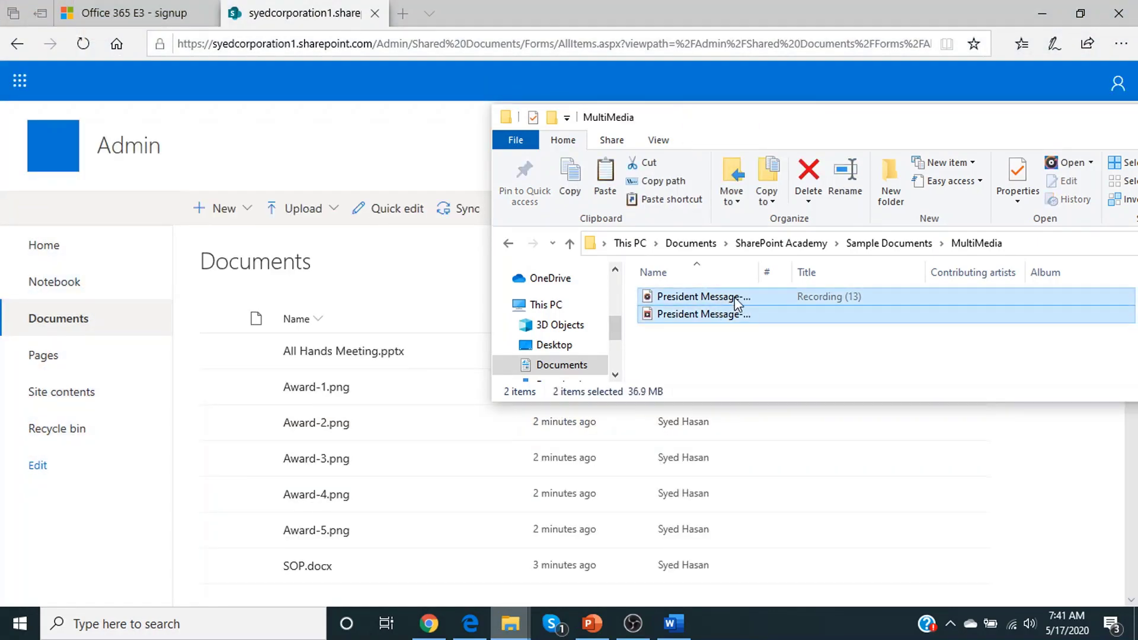
{"action": "left_click_drag", "start_coordinate": [746, 298], "coordinate": [316, 476]}
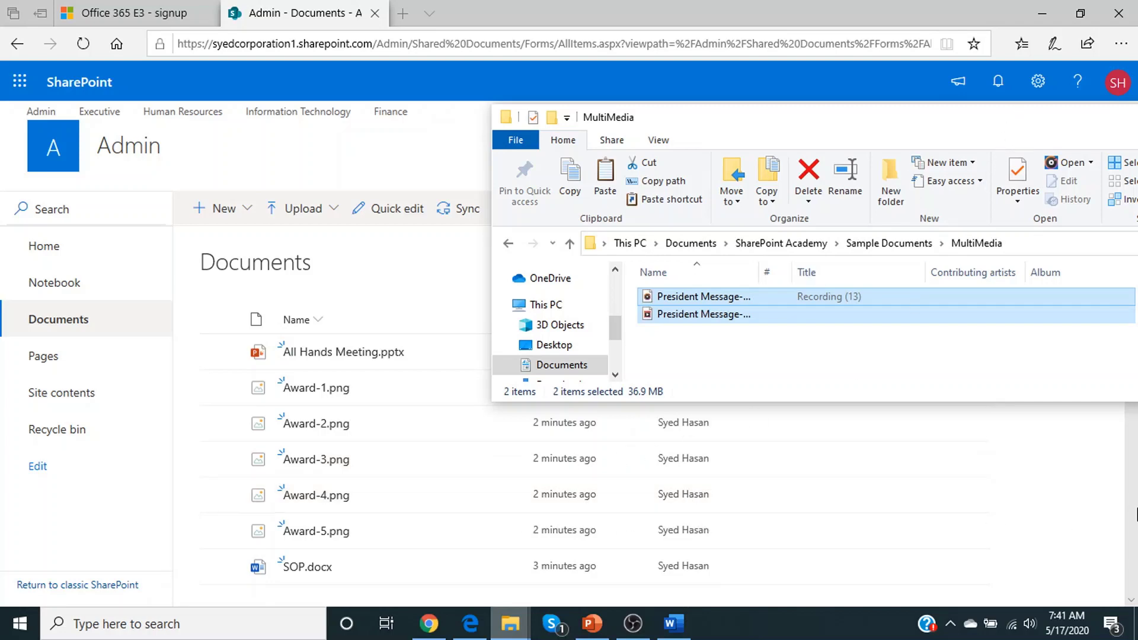
{"action": "left_click_drag", "start_coordinate": [1136, 544], "coordinate": [1135, 543]}
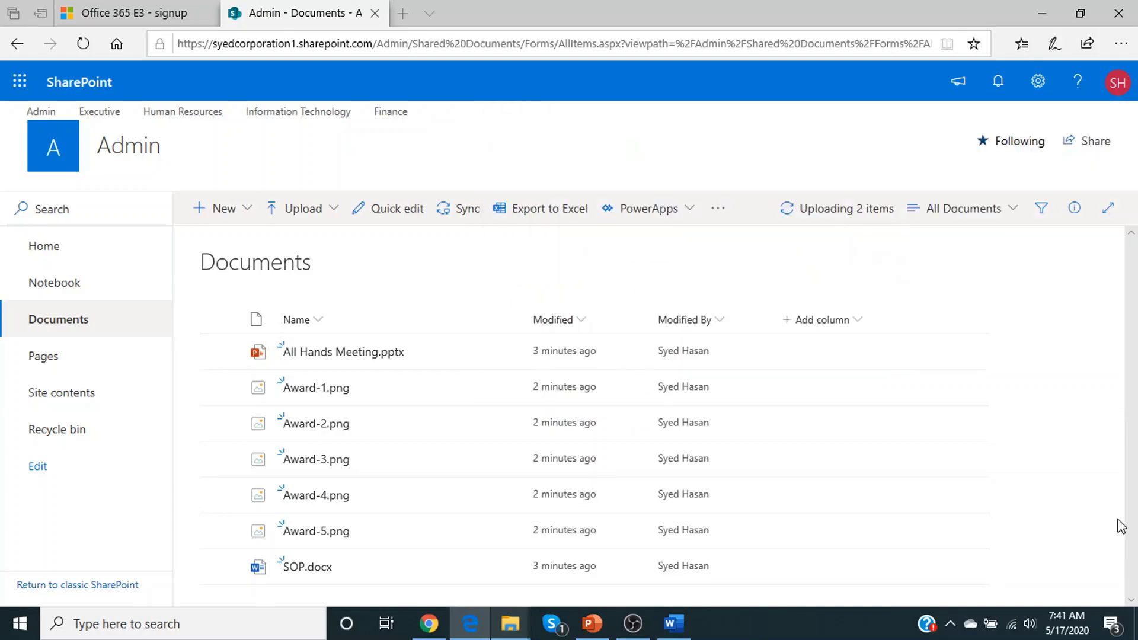
Step: Clear the MultiMedia file selection and rearrange the library and folder windows
{"action": "mouse_move", "coordinate": [509, 624]}
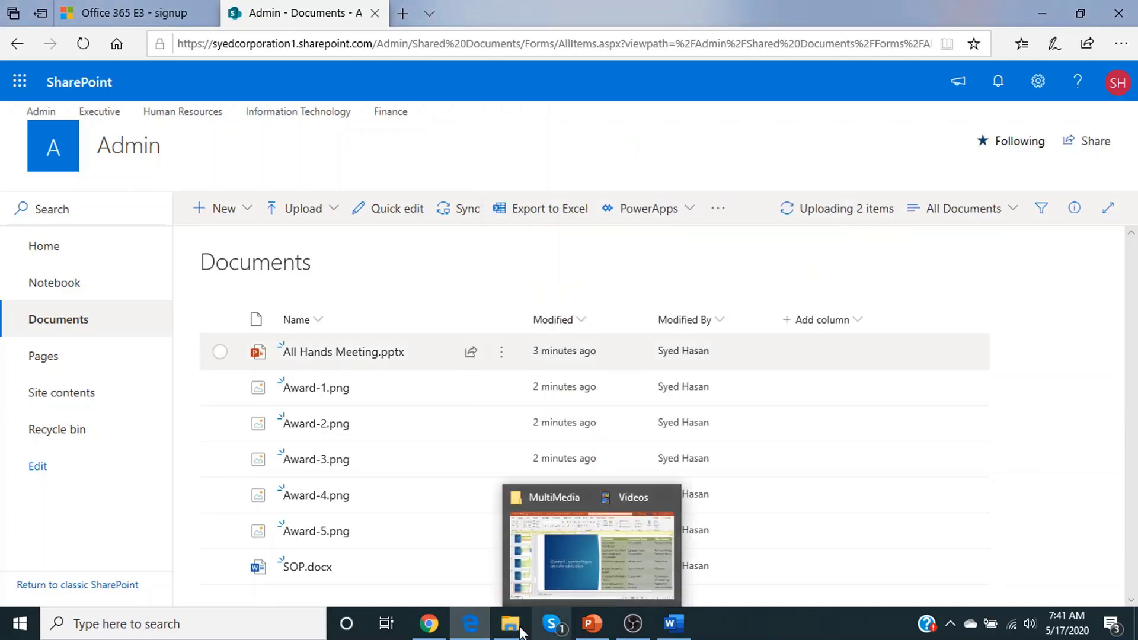
{"action": "left_click", "coordinate": [444, 565]}
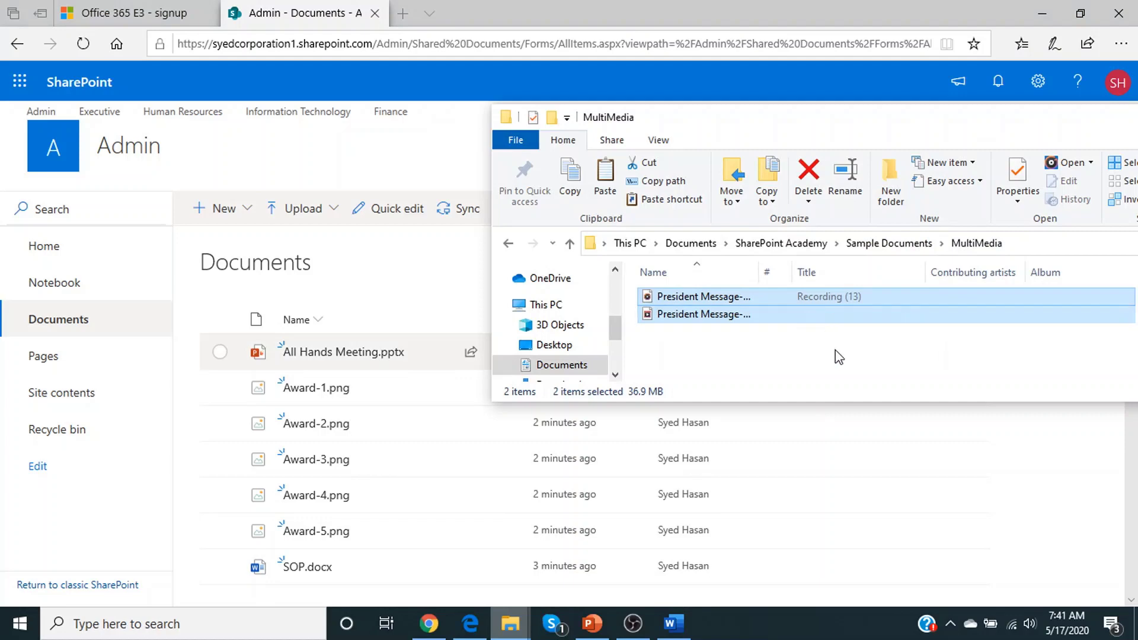
{"action": "left_click", "coordinate": [818, 345]}
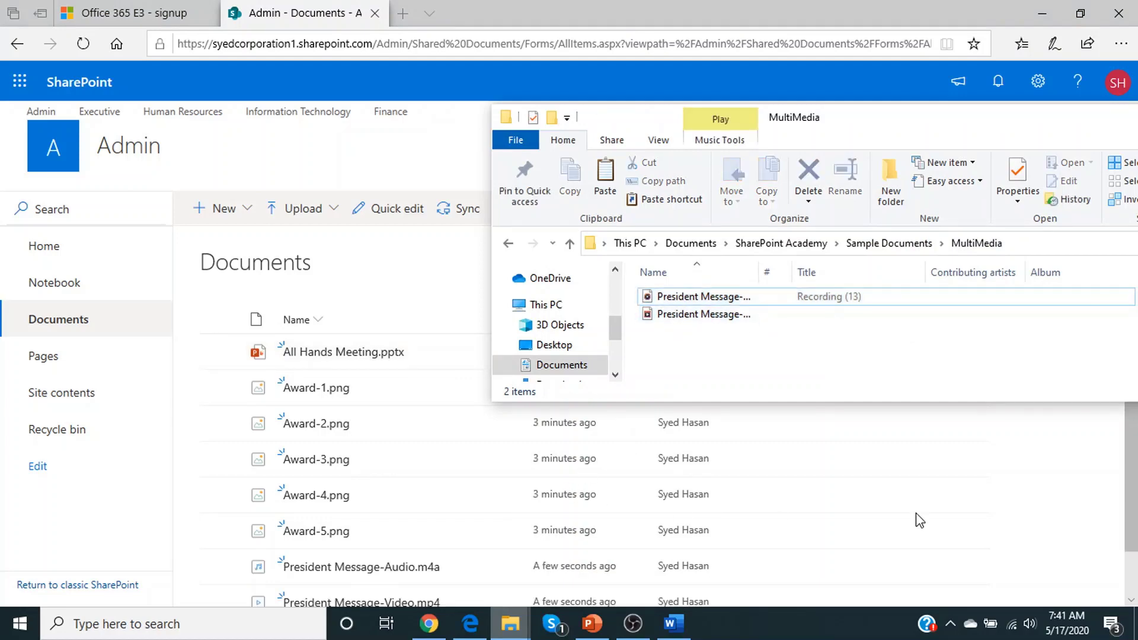
{"action": "left_click", "coordinate": [1133, 521]}
{"action": "left_click_drag", "start_coordinate": [1131, 520], "coordinate": [1128, 600]}
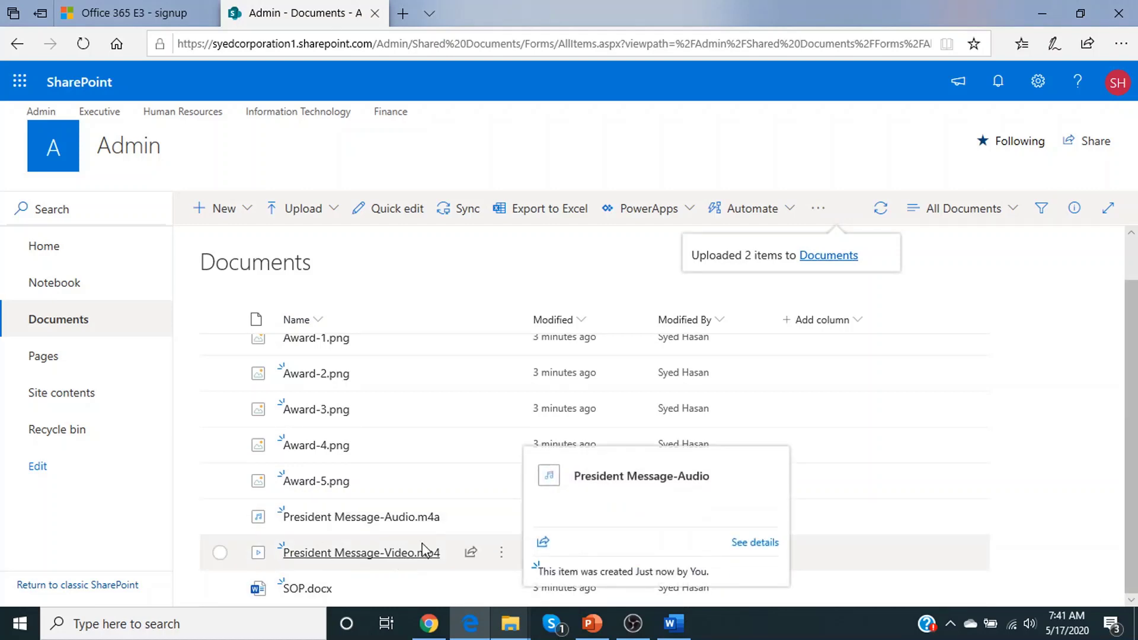
{"action": "mouse_move", "coordinate": [398, 552]}
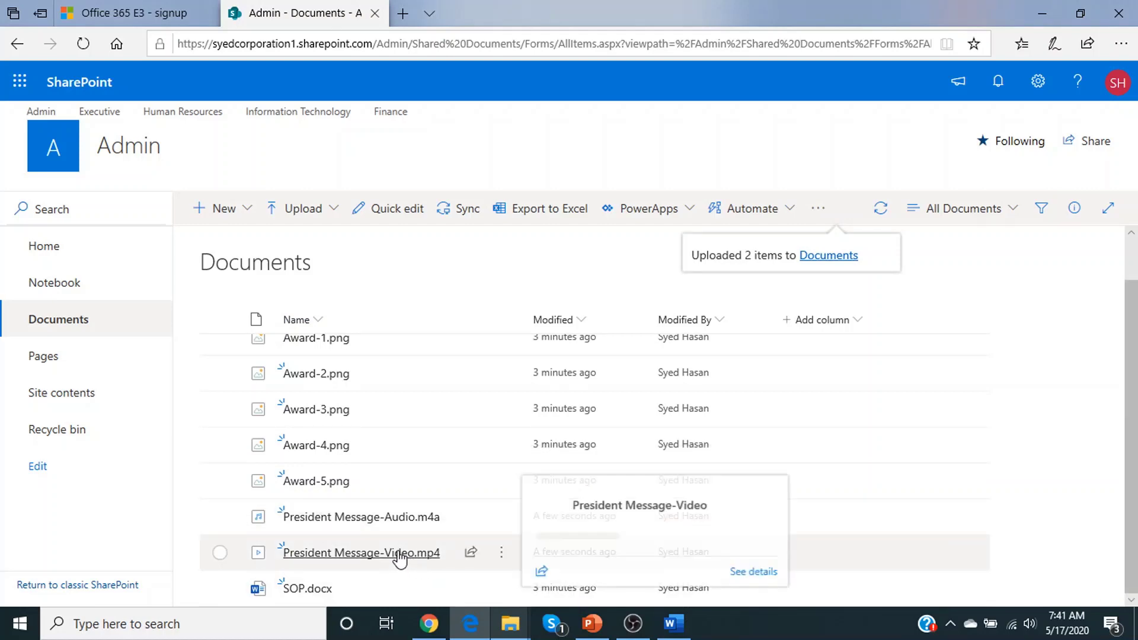
{"action": "mouse_move", "coordinate": [586, 632]}
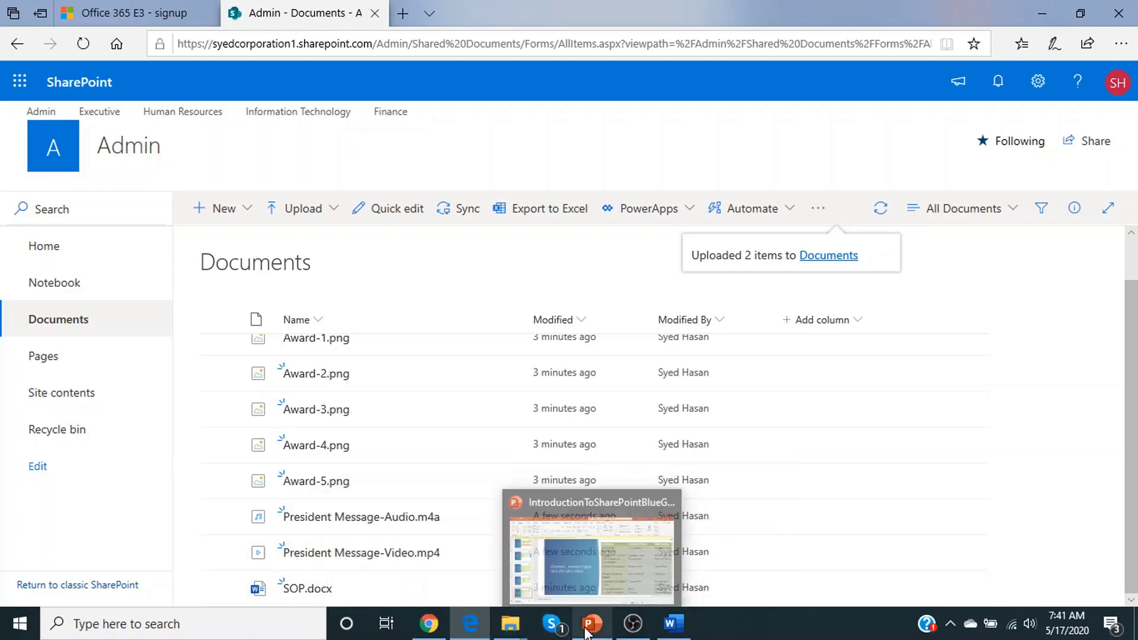
{"action": "mouse_move", "coordinate": [510, 623]}
{"action": "left_click", "coordinate": [433, 553]}
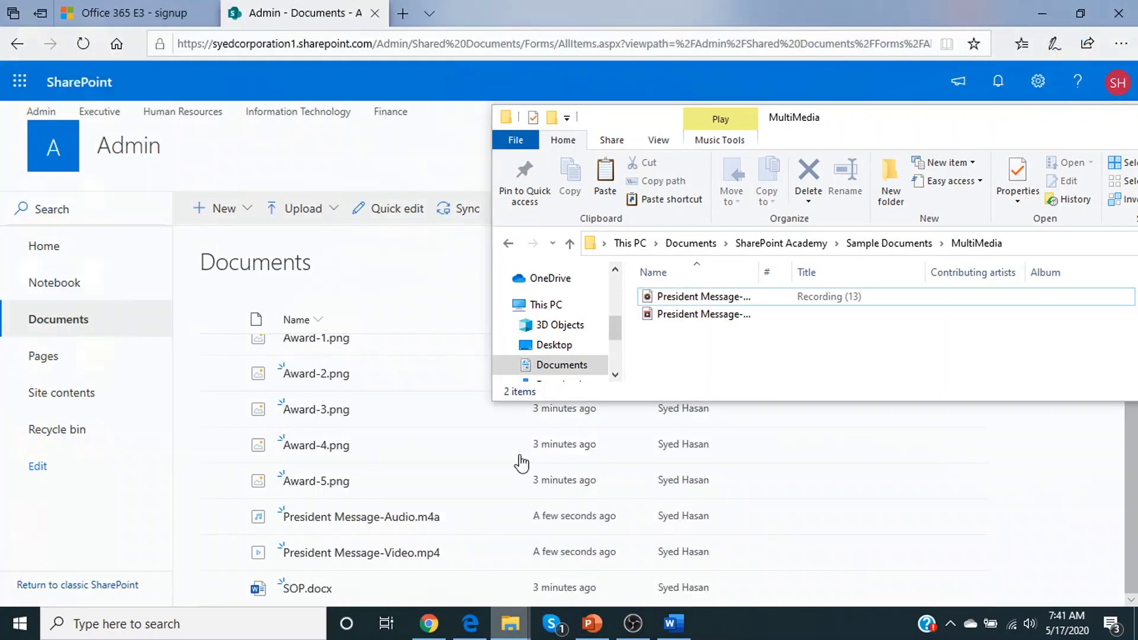
Step: Open the local Reports folder and the Finance subsite's Documents library
{"action": "left_click", "coordinate": [860, 245]}
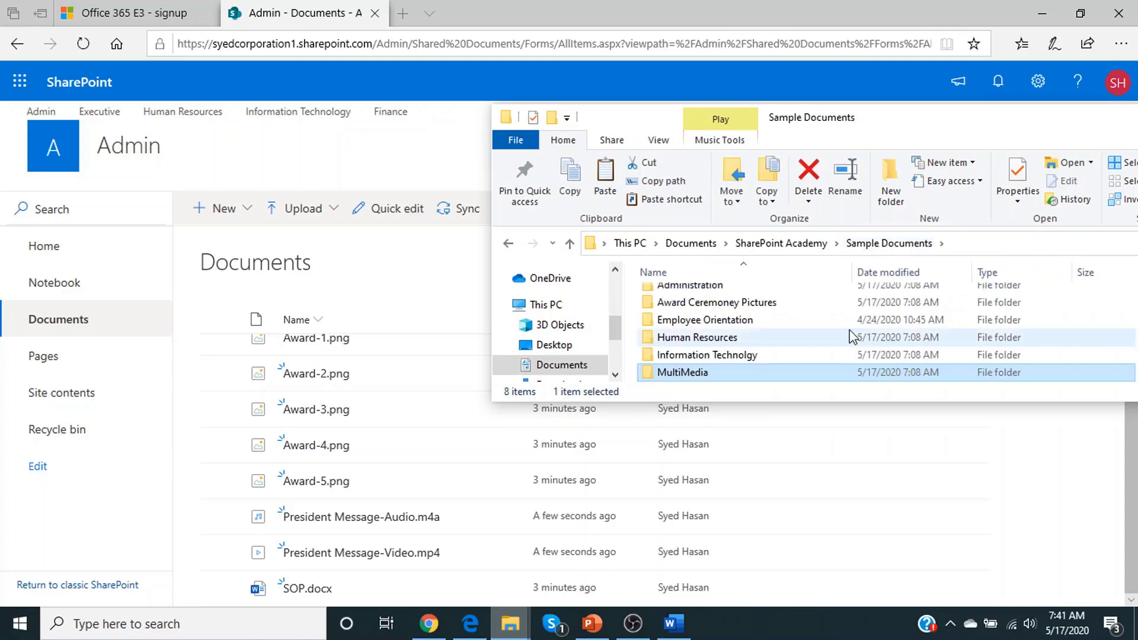
{"action": "scroll", "coordinate": [852, 337], "scroll_direction": "down", "scroll_amount": 1}
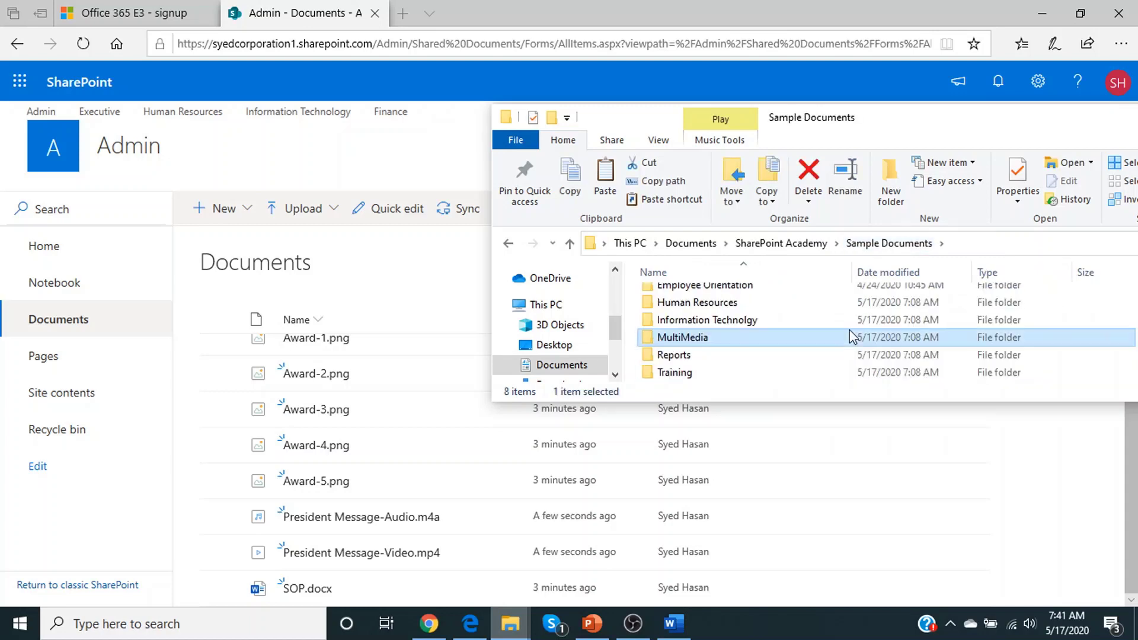
{"action": "left_click", "coordinate": [710, 358]}
{"action": "double_click", "coordinate": [712, 356]}
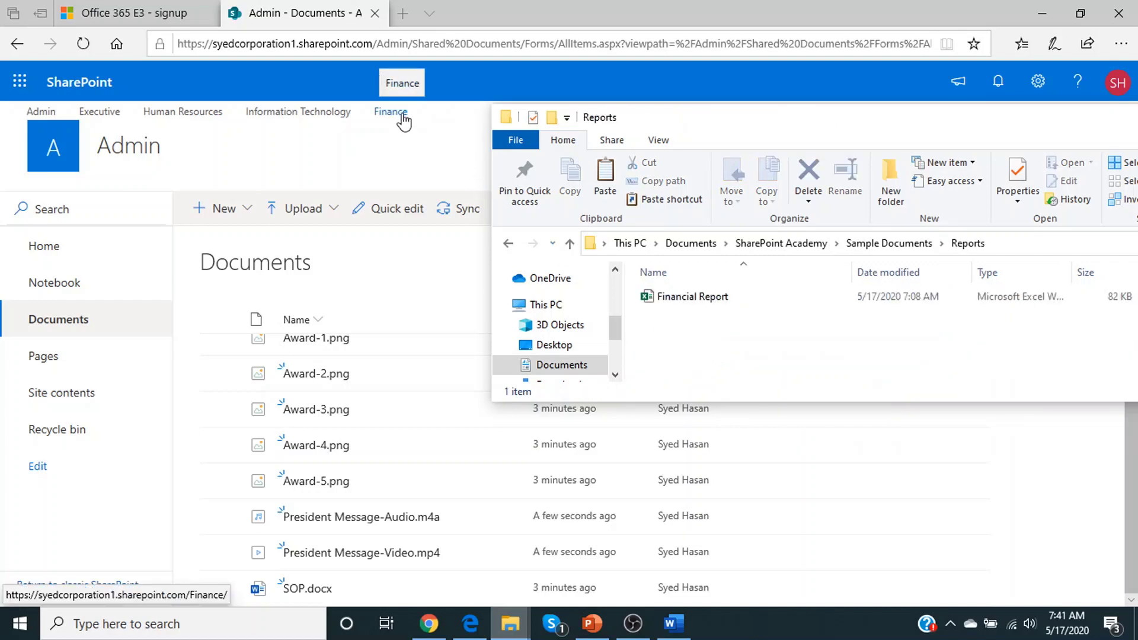
{"action": "left_click", "coordinate": [404, 122]}
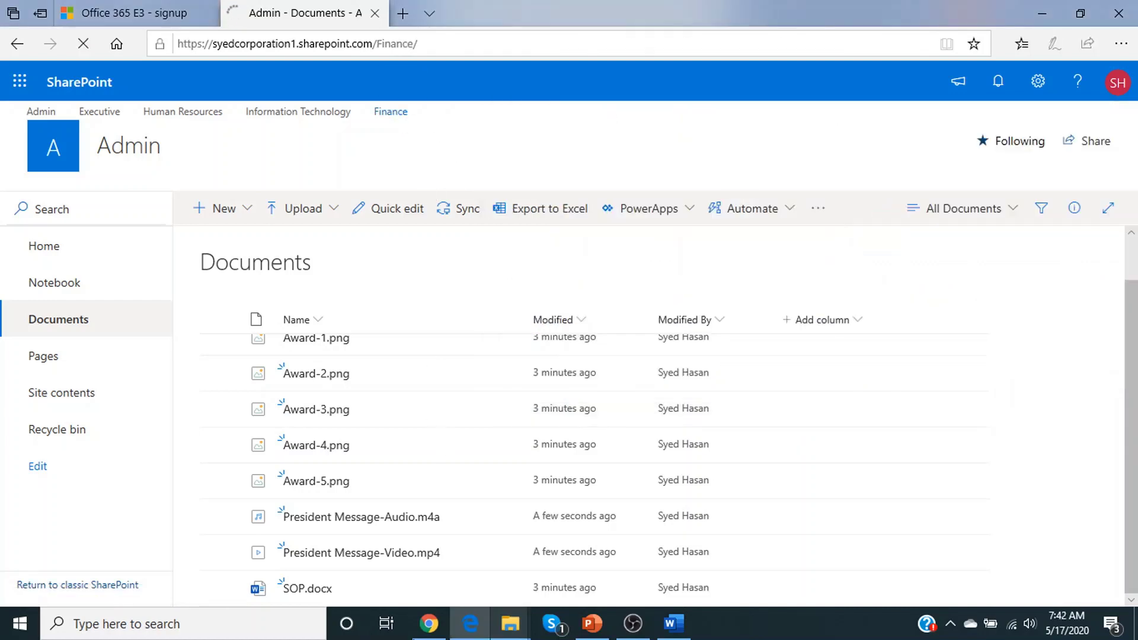
{"action": "mouse_move", "coordinate": [511, 630]}
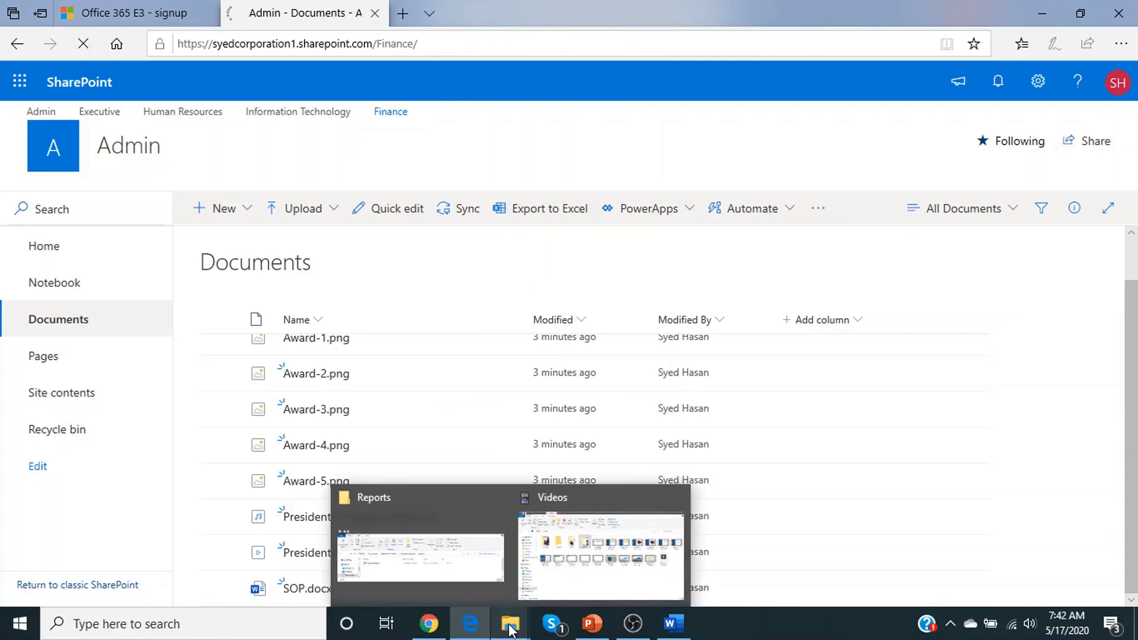
{"action": "left_click", "coordinate": [457, 566]}
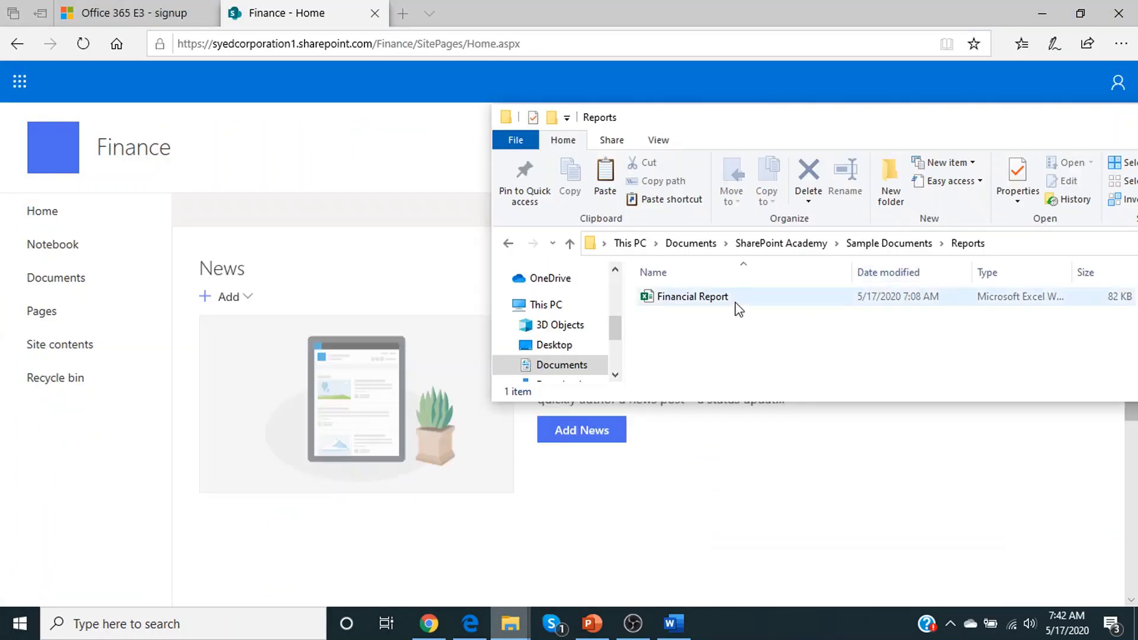
{"action": "left_click", "coordinate": [40, 283]}
{"action": "mouse_move", "coordinate": [517, 625]}
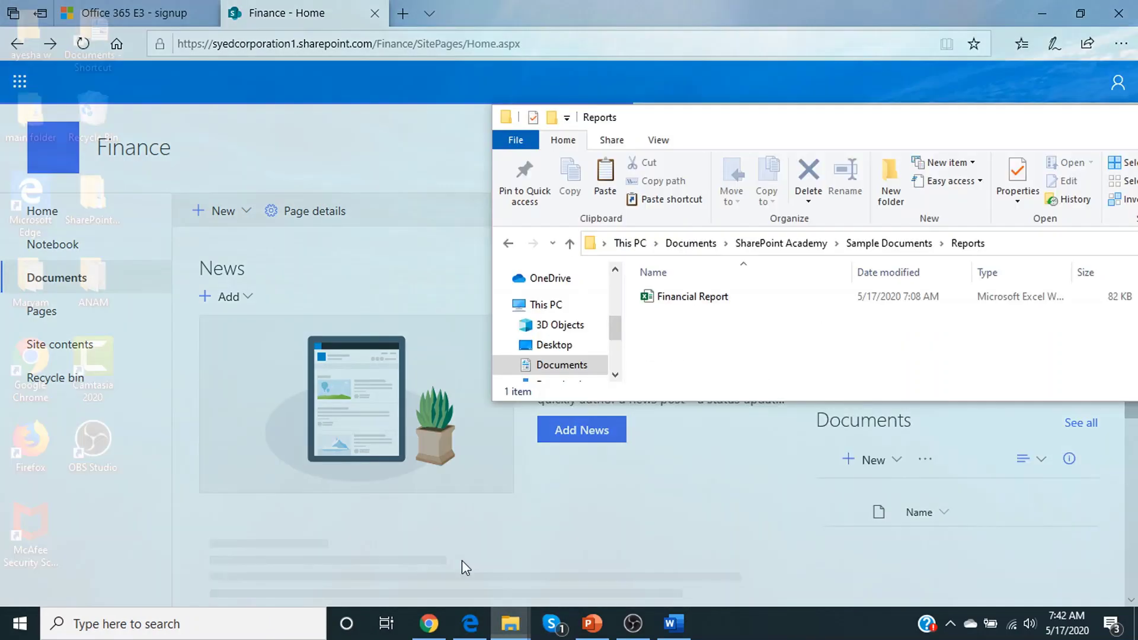
{"action": "left_click", "coordinate": [463, 564]}
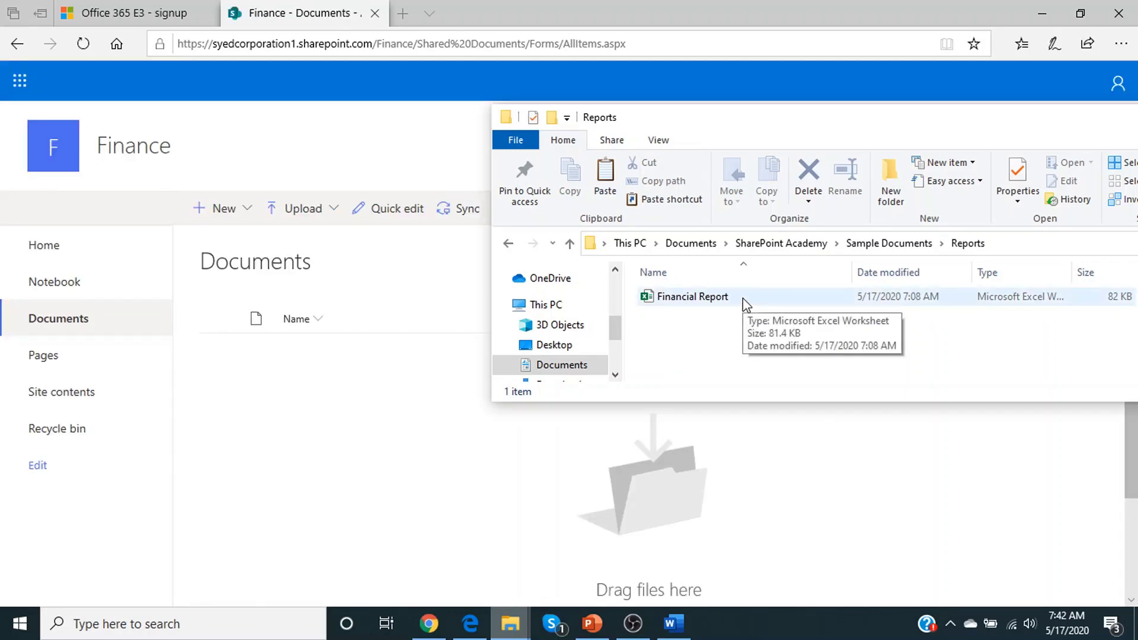
Step: Drag Financial Report into the Finance library, then return to Sample Documents
{"action": "left_click_drag", "start_coordinate": [742, 297], "coordinate": [402, 415]}
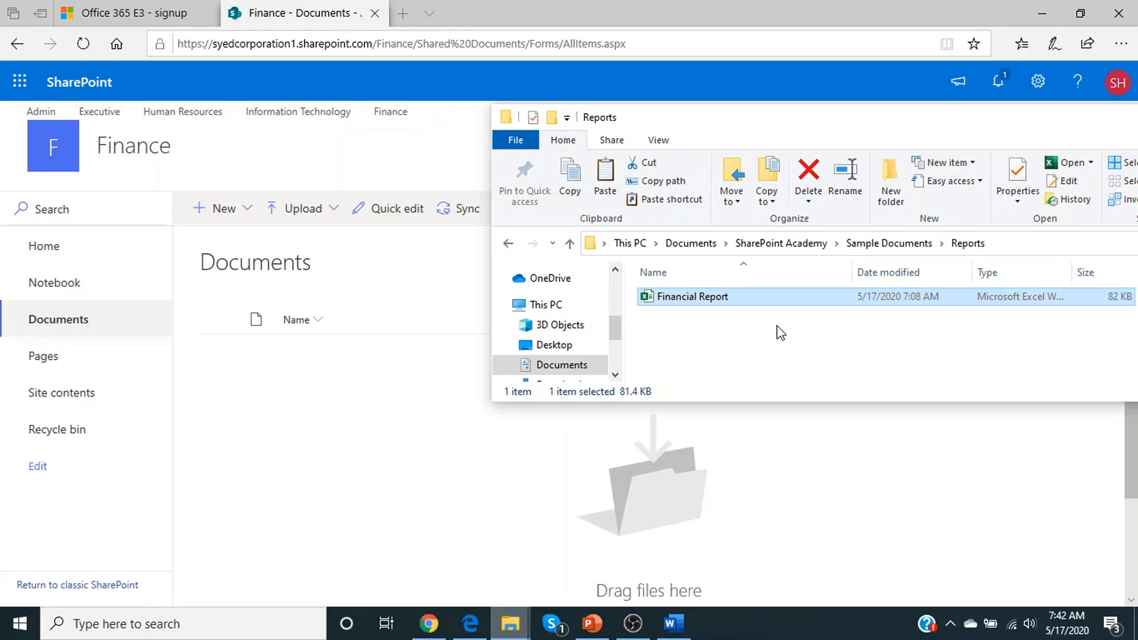
{"action": "left_click", "coordinate": [764, 298]}
{"action": "left_click_drag", "start_coordinate": [759, 303], "coordinate": [400, 456]}
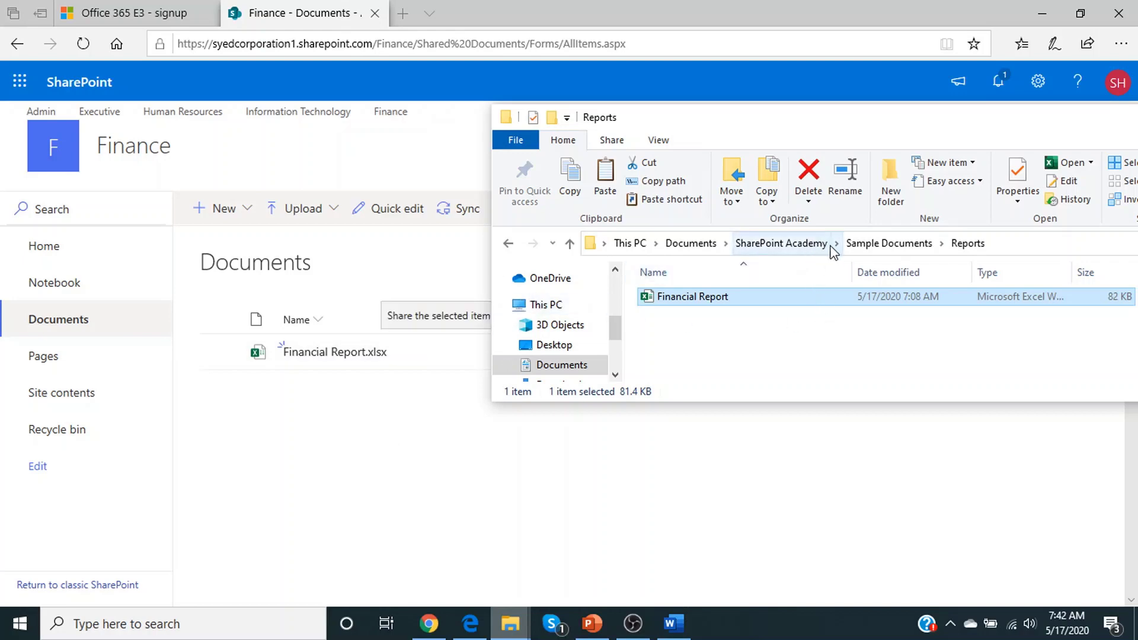
{"action": "left_click", "coordinate": [902, 249]}
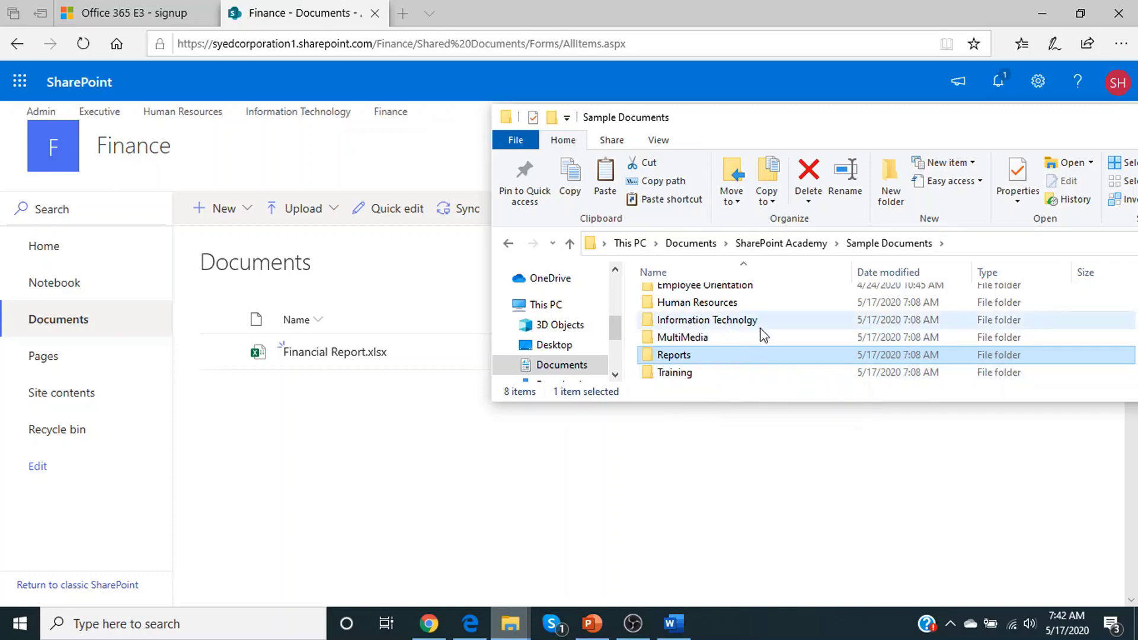
{"action": "scroll", "coordinate": [763, 330], "scroll_direction": "up", "scroll_amount": 1}
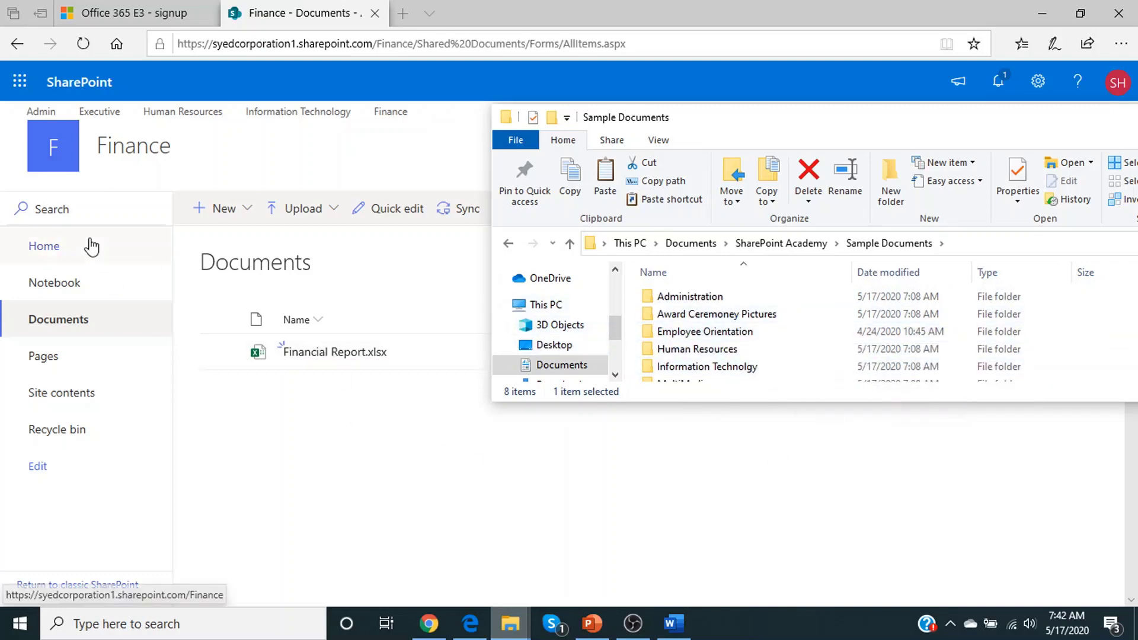
Step: Trim the subsite path from the Finance site's address to load the root site URL
{"action": "left_click", "coordinate": [60, 137]}
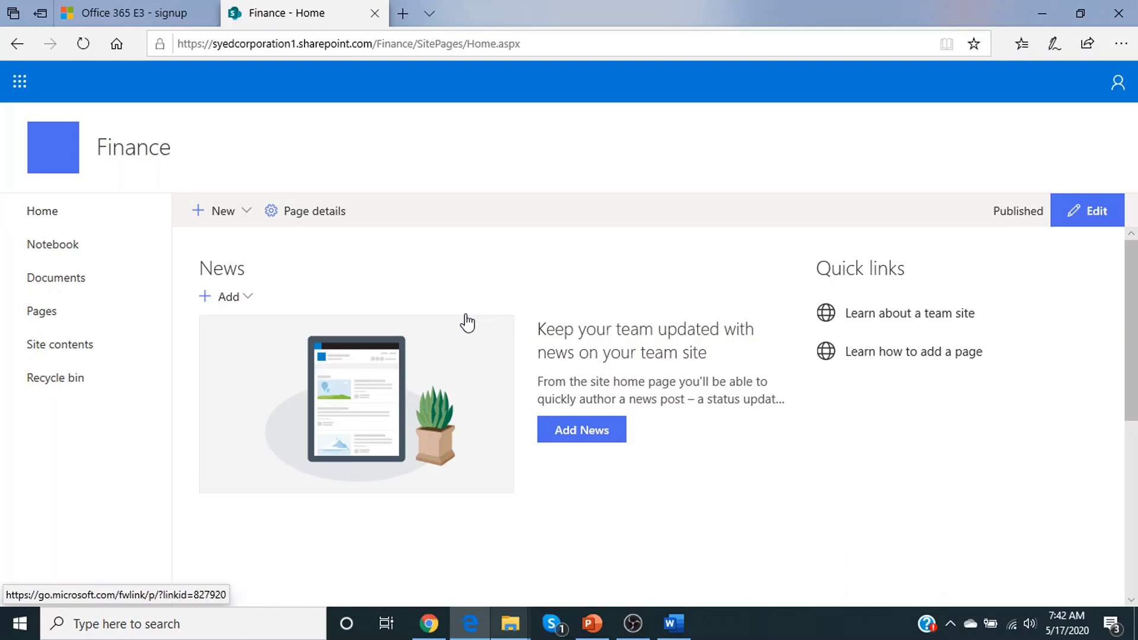
{"action": "left_click", "coordinate": [406, 51]}
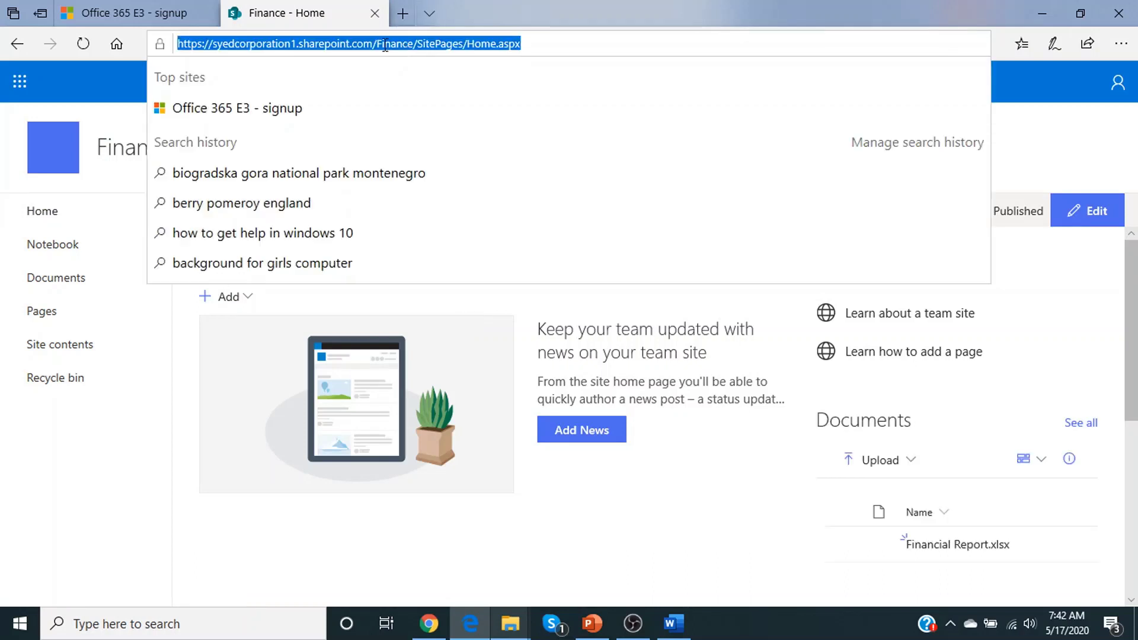
{"action": "left_click_drag", "start_coordinate": [382, 45], "coordinate": [633, 74]}
{"action": "key", "text": "BackSpace"}
{"action": "key", "text": "BackSpace"}
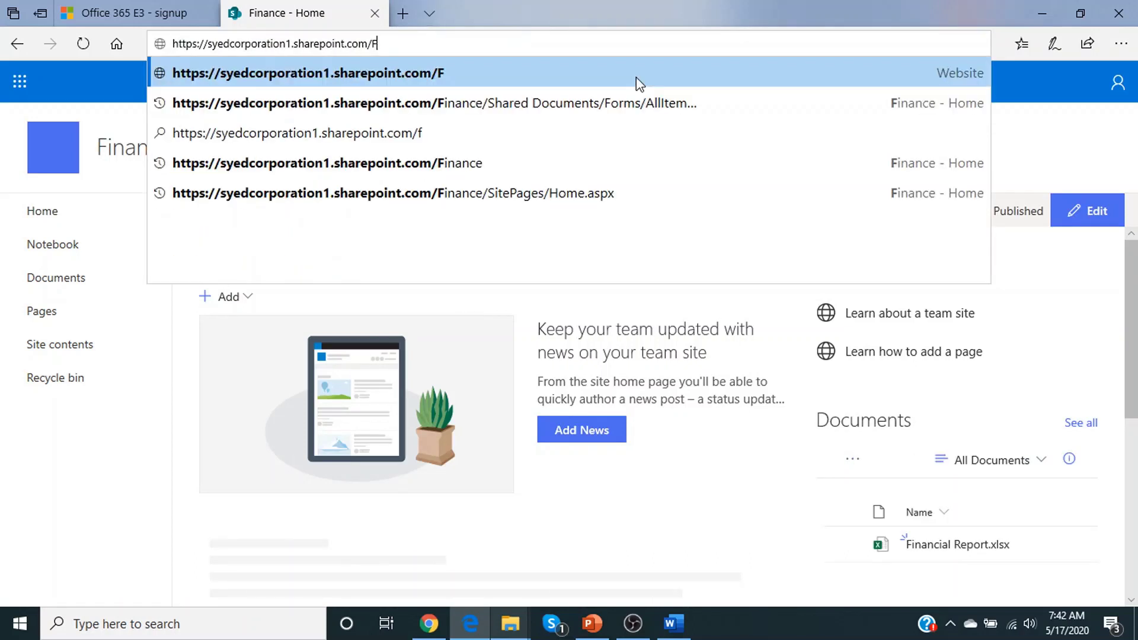
{"action": "key", "text": "Return"}
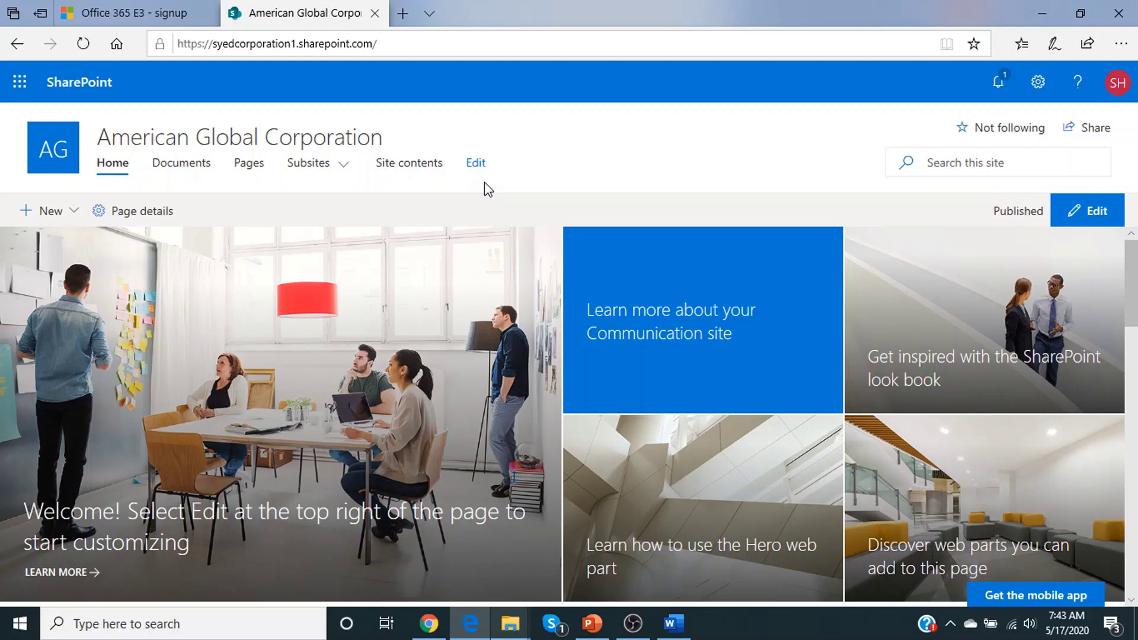
{"action": "left_click", "coordinate": [339, 167]}
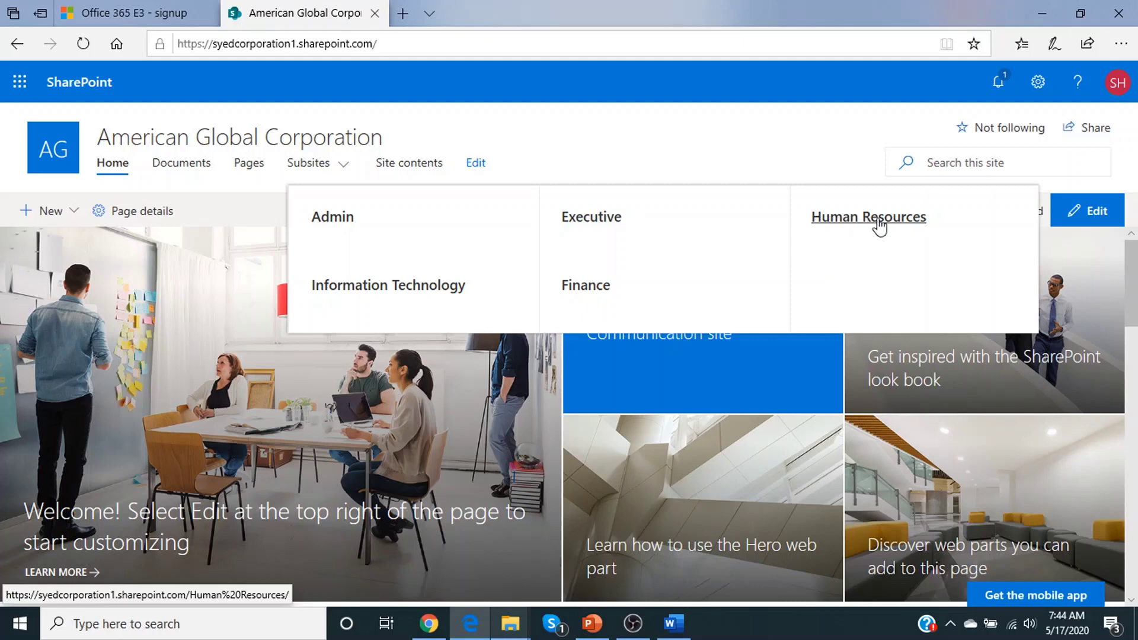
{"action": "left_click", "coordinate": [880, 225]}
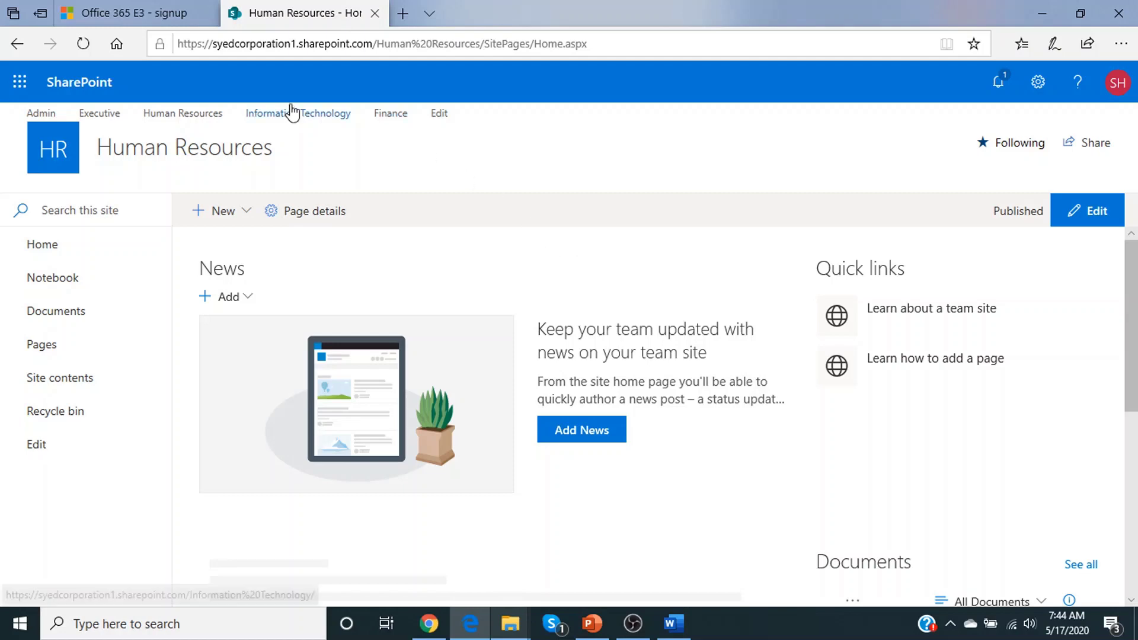
{"action": "left_click", "coordinate": [10, 43]}
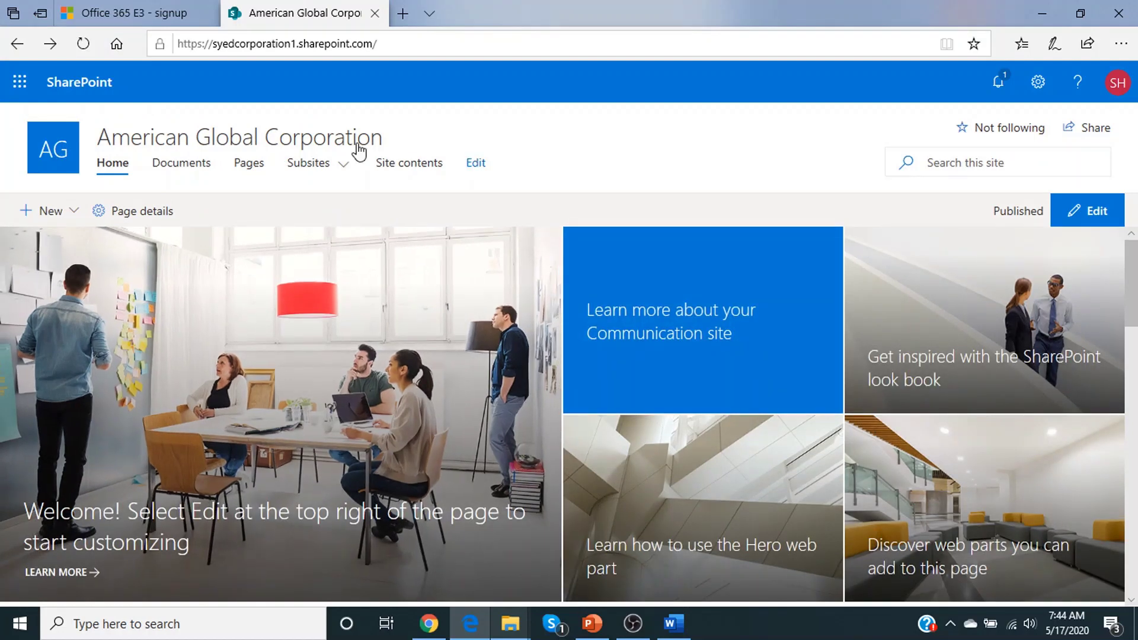
Step: Go to the Human Resources subsite from the Subsites menu
{"action": "left_click", "coordinate": [343, 166]}
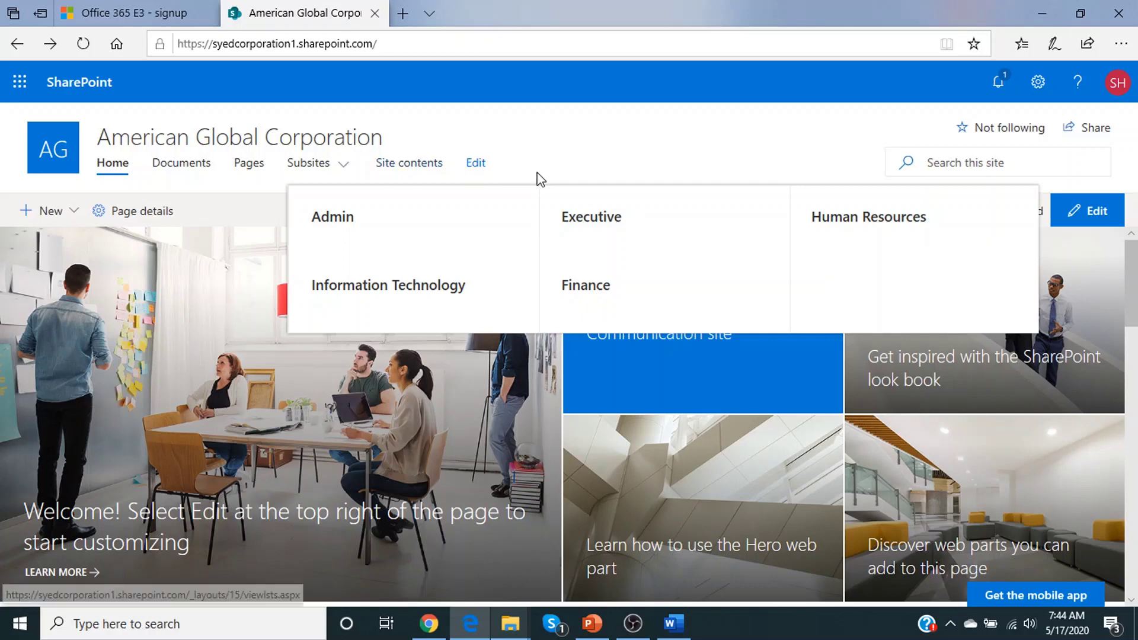
{"action": "left_click", "coordinate": [719, 163]}
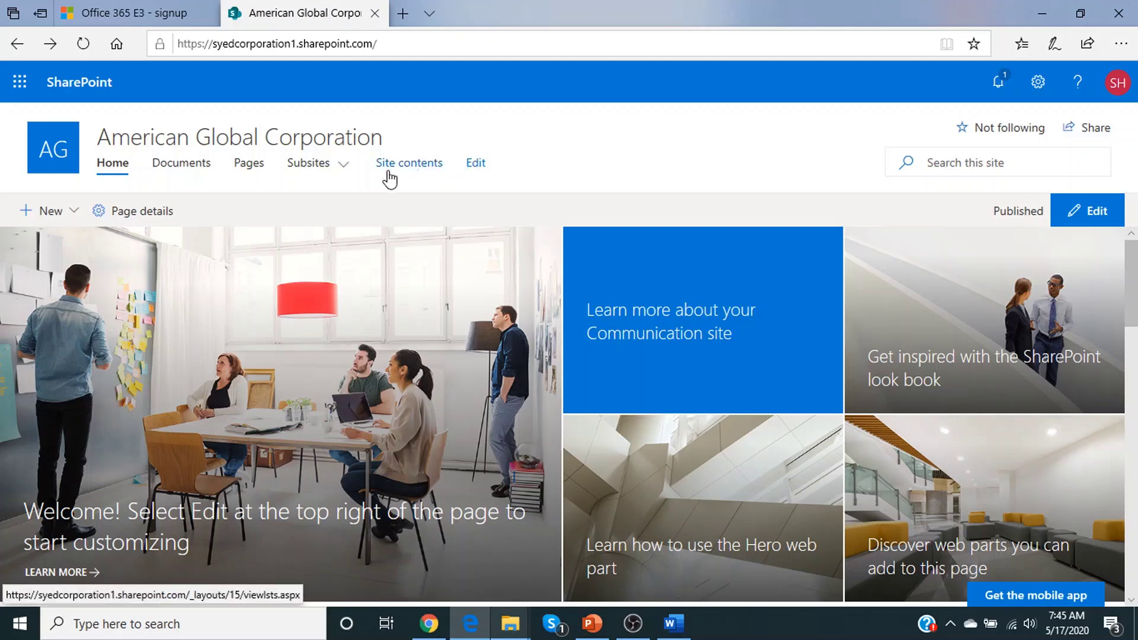
{"action": "left_click", "coordinate": [342, 164]}
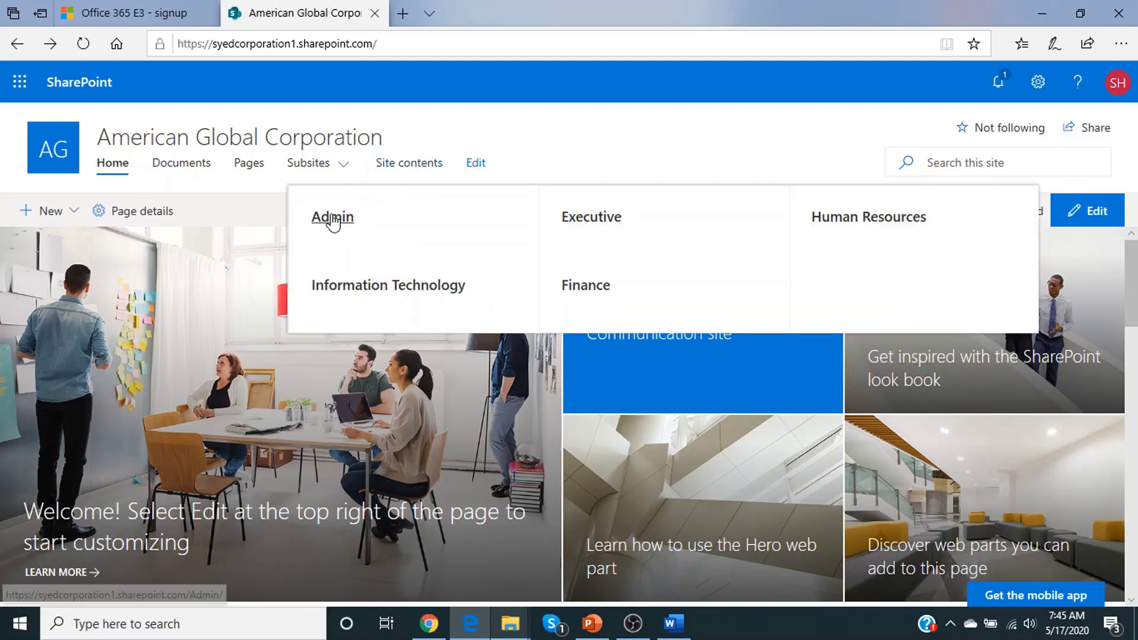
{"action": "left_click", "coordinate": [842, 223]}
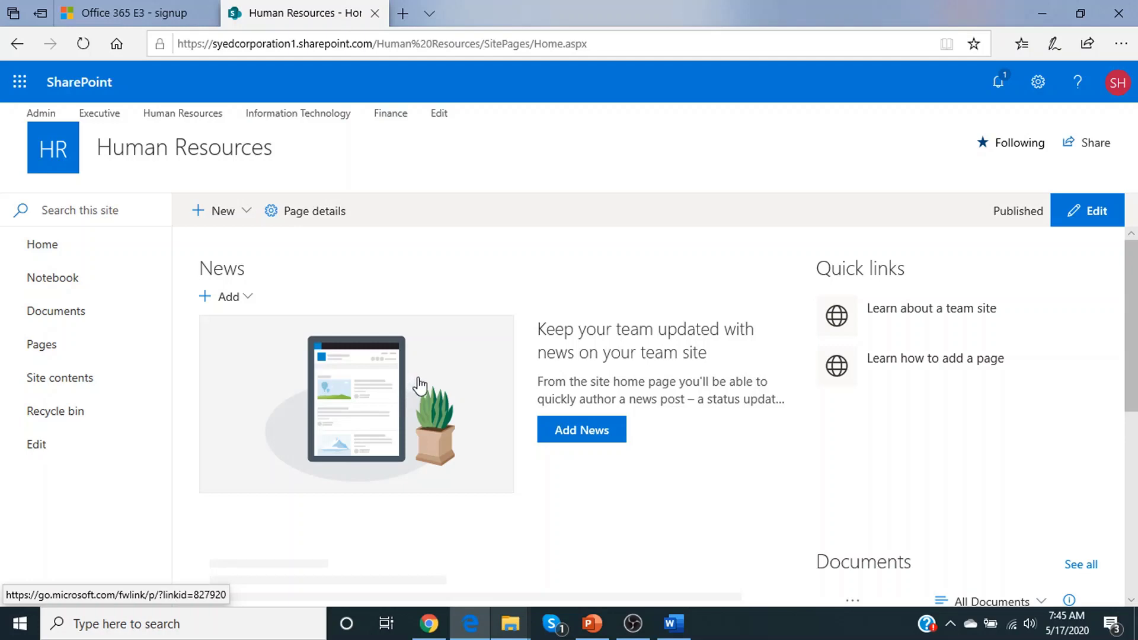
Step: Show the Human Resources Documents library with its handbook, contacts workbook and orientation deck
{"action": "left_click", "coordinate": [63, 312]}
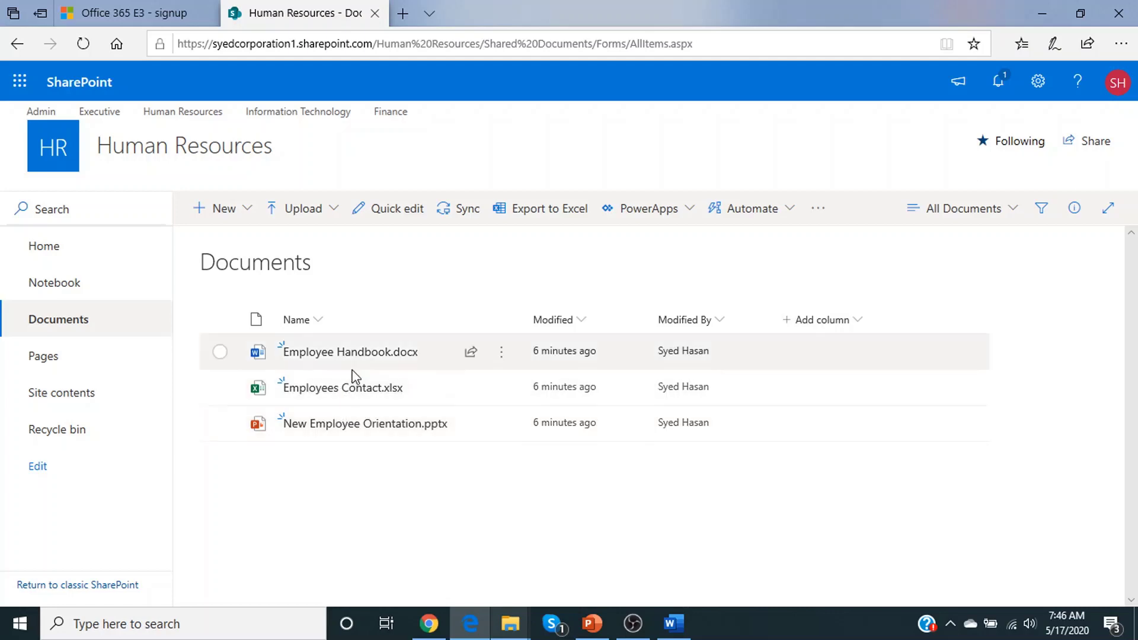
{"action": "mouse_move", "coordinate": [495, 358]}
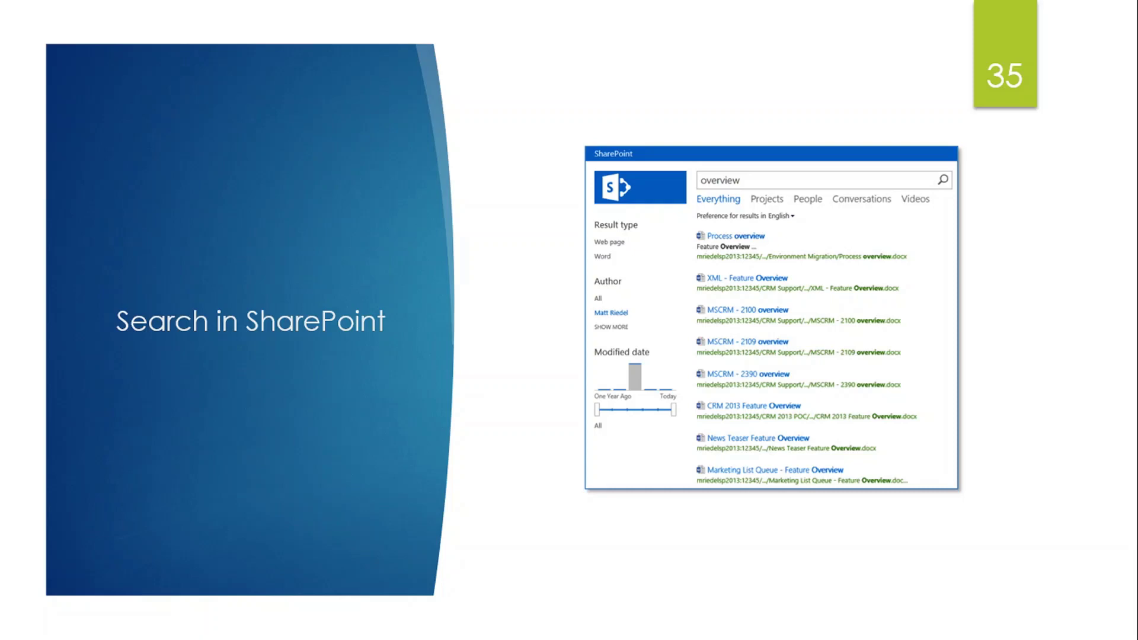
Step: Step from slide 35 to slide 40, revealing sharing, permissions, Search and '…And lot more'
{"action": "key", "text": "Right"}
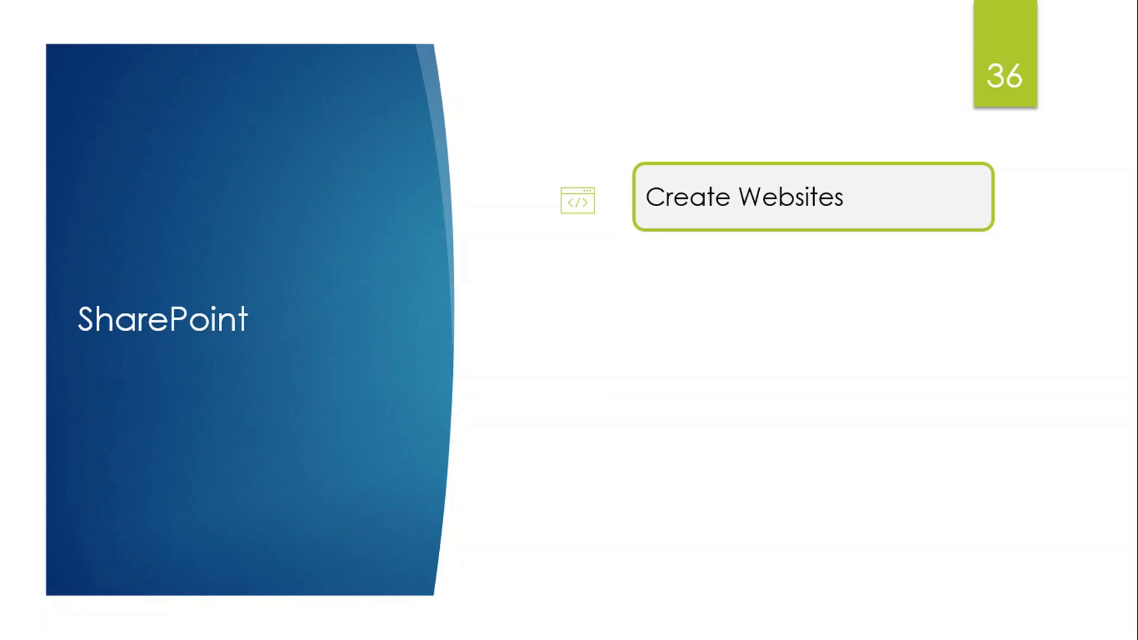
{"action": "key", "text": "Right"}
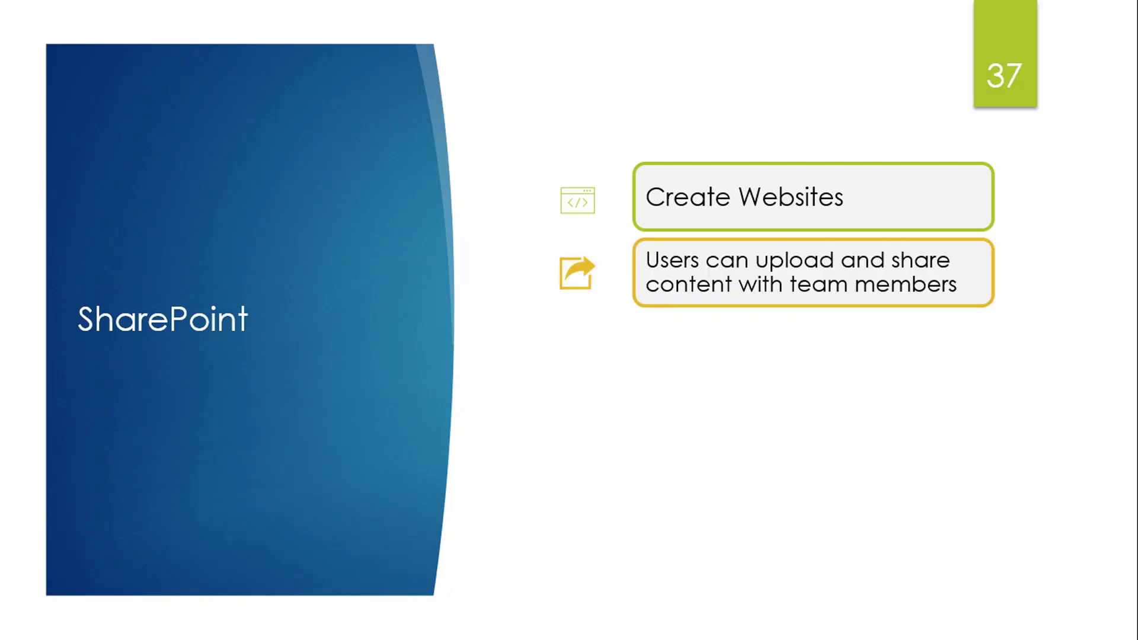
{"action": "key", "text": "Right"}
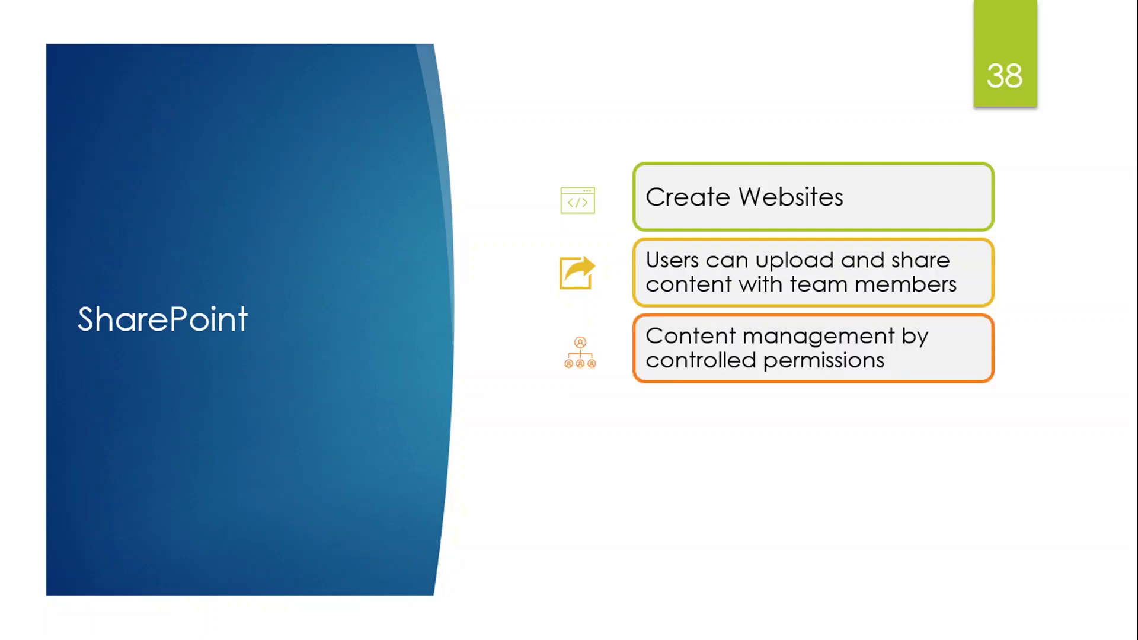
{"action": "key", "text": "Right"}
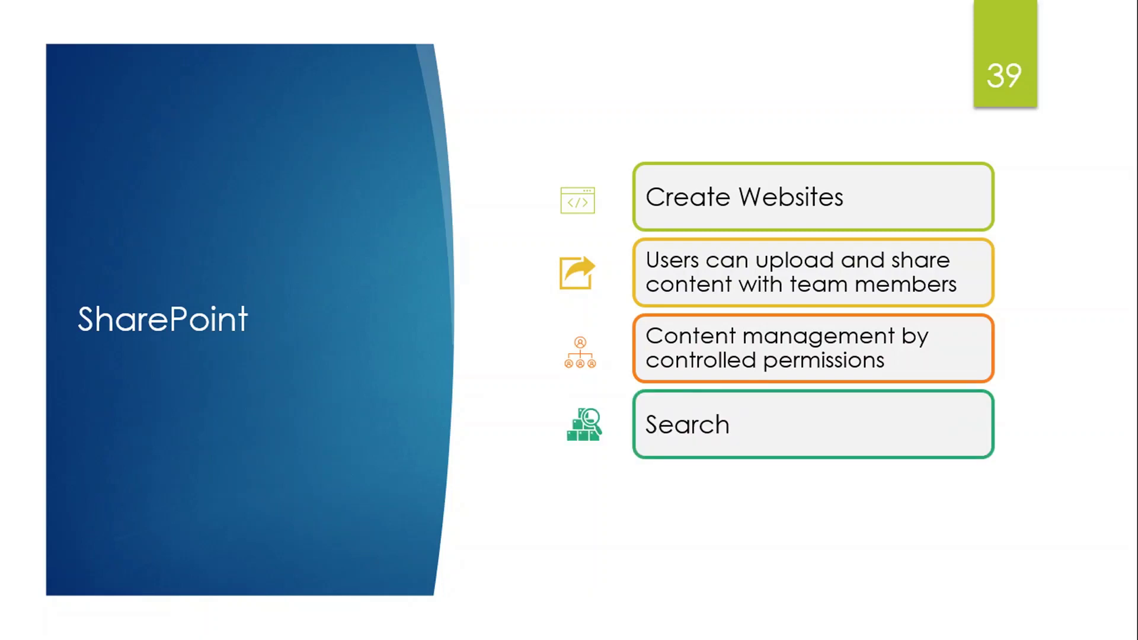
{"action": "key", "text": "Right"}
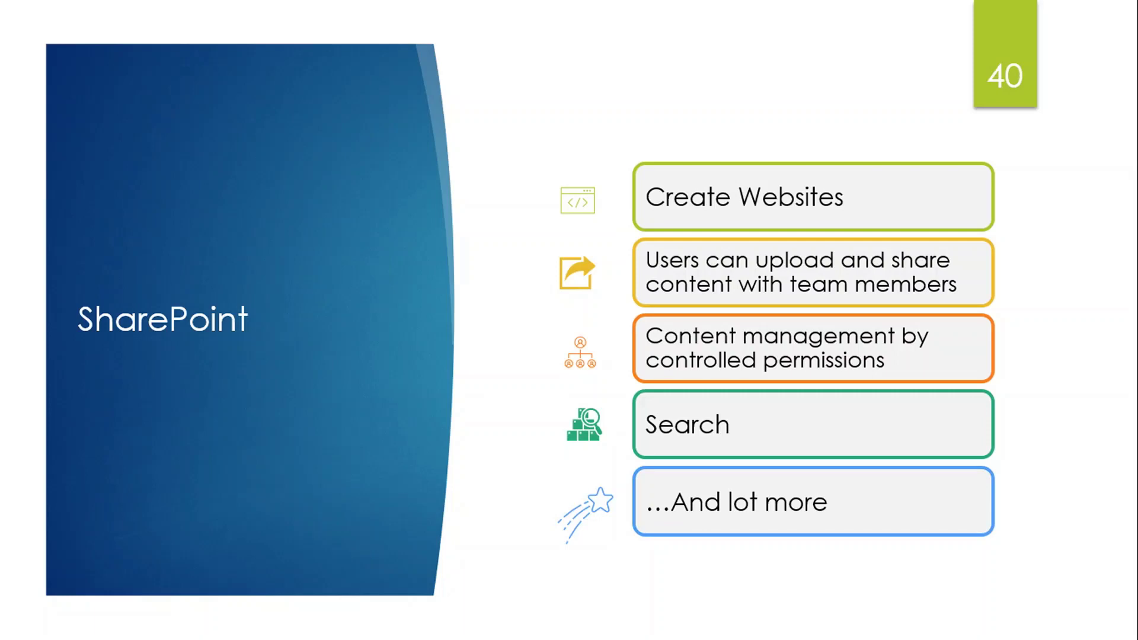